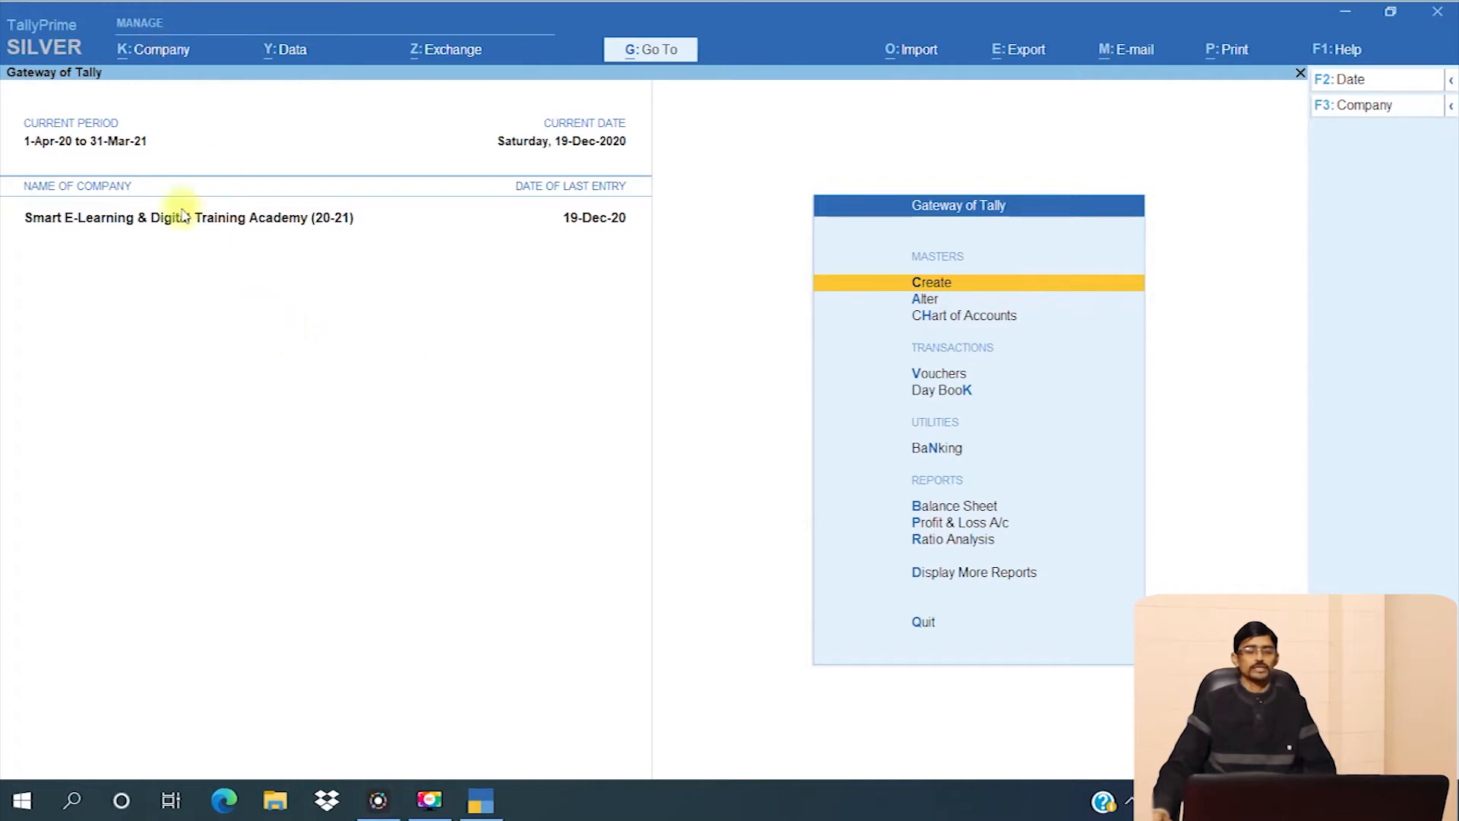
- Show the Company actions menu over the Gateway of Tally, closing it once and reopening it with Alt+K
{"action": "left_click", "coordinate": [156, 51]}
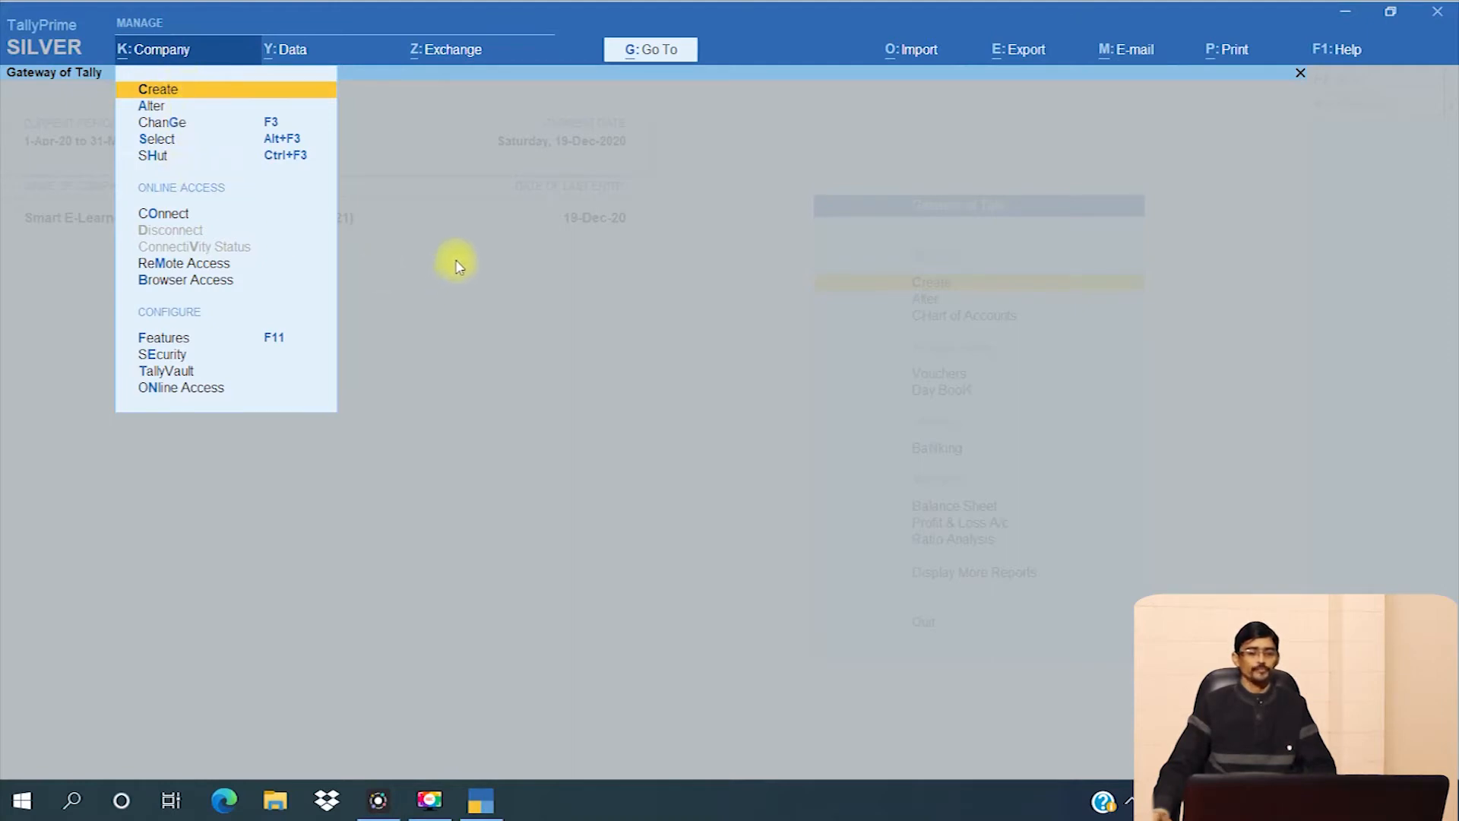
{"action": "left_click", "coordinate": [461, 230]}
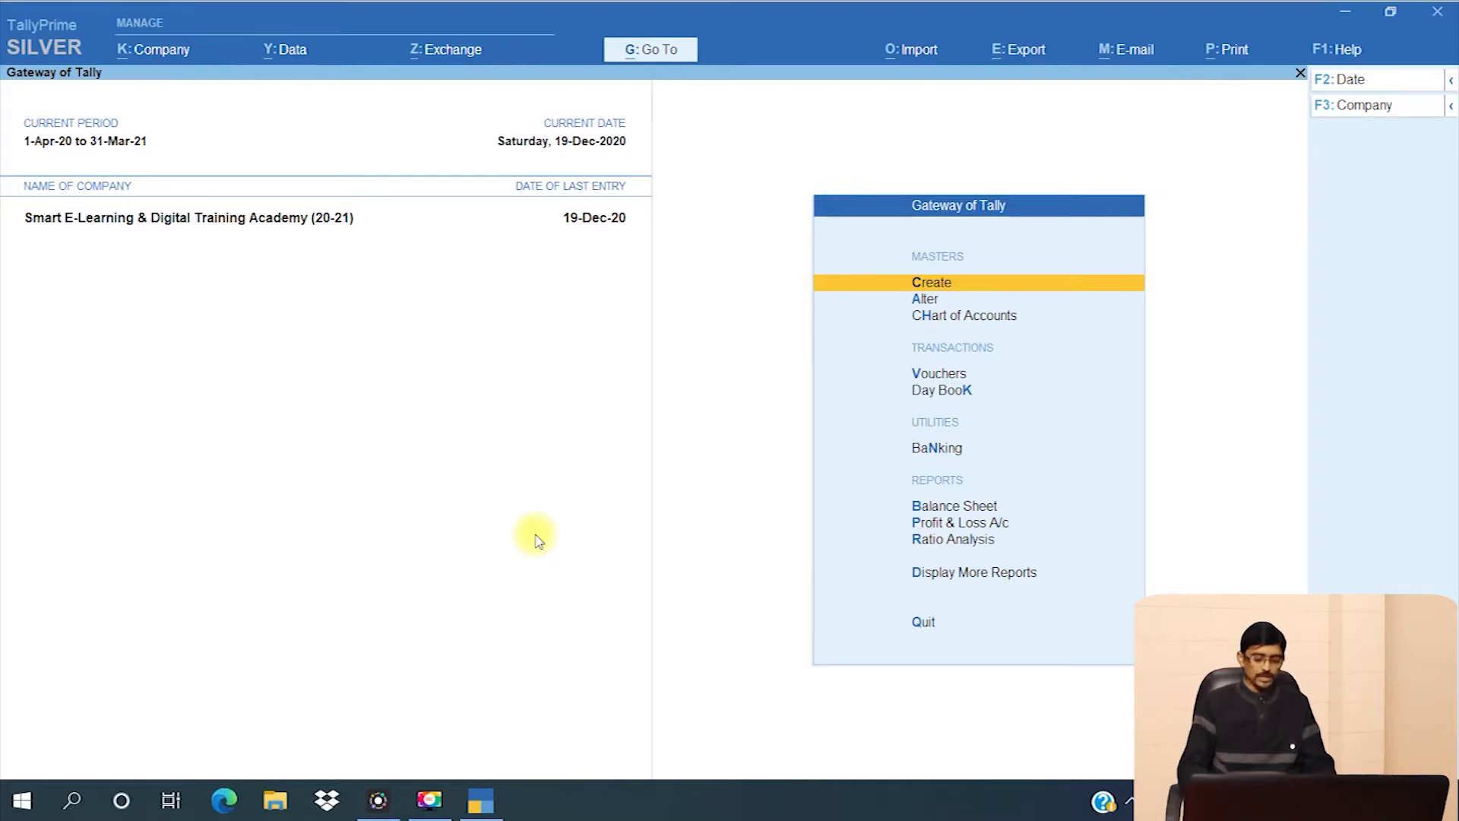
{"action": "key", "text": "alt+k"}
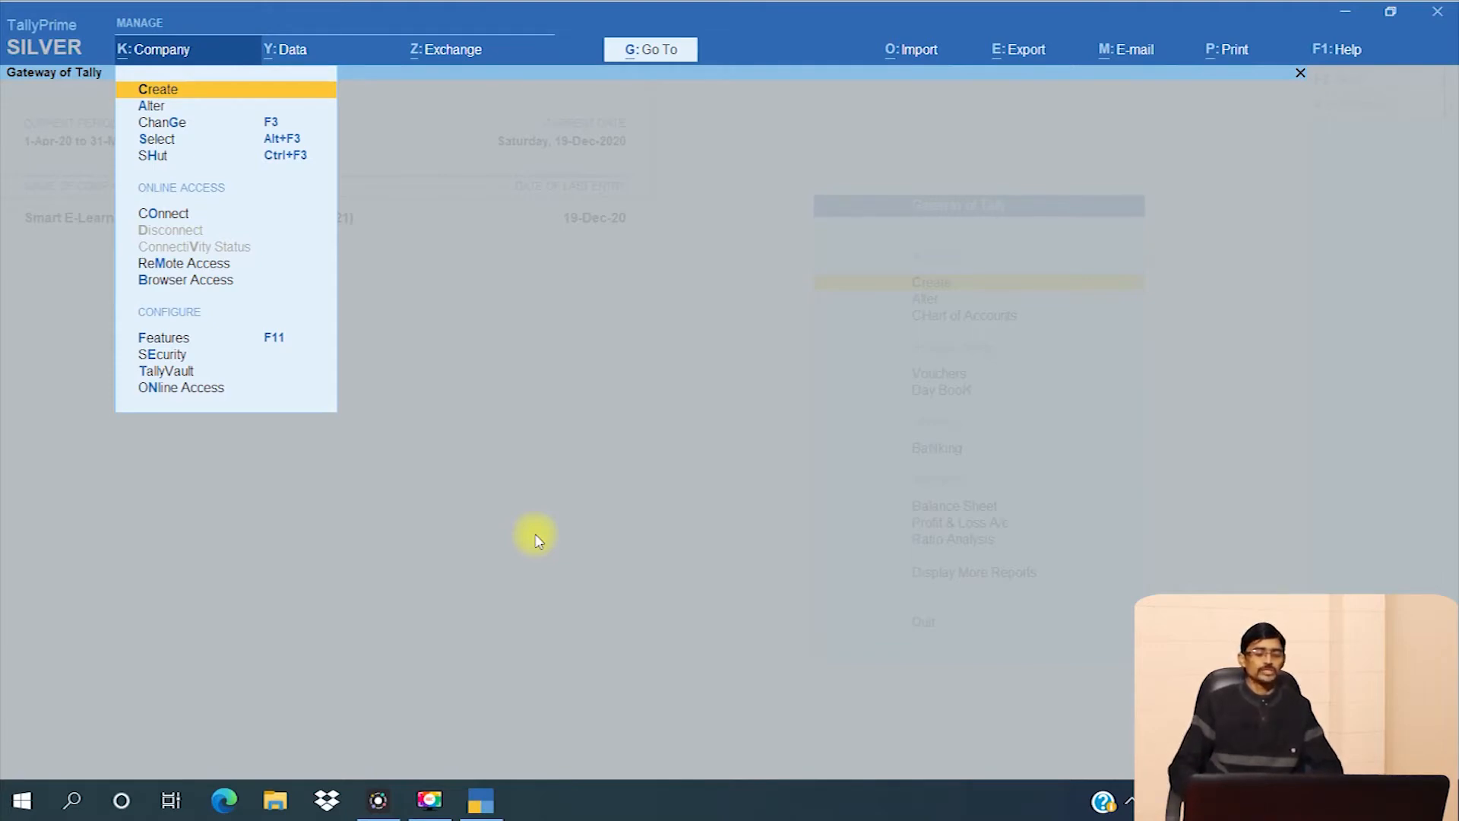
{"action": "key", "text": "Down"}
{"action": "key", "text": "Down"}
{"action": "key", "text": "Down"}
{"action": "key", "text": "Down"}
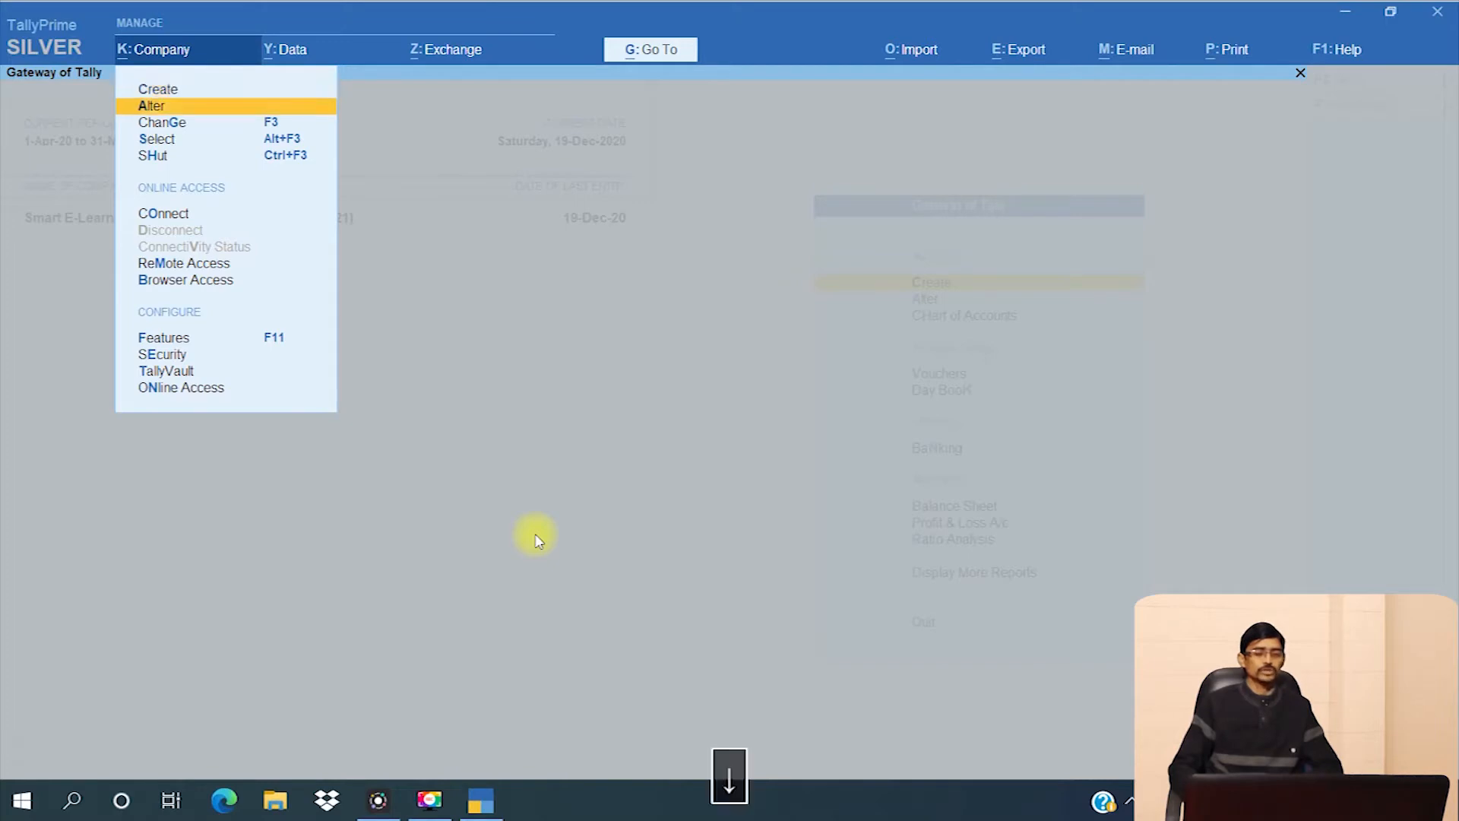
{"action": "key", "text": "Up"}
{"action": "key", "text": "Up"}
{"action": "key", "text": "Up"}
{"action": "key", "text": "Up"}
{"action": "key", "text": "Down"}
{"action": "key", "text": "Down"}
{"action": "key", "text": "Down"}
{"action": "key", "text": "Down"}
{"action": "key", "text": "Up"}
{"action": "key", "text": "Up"}
{"action": "key", "text": "Up"}
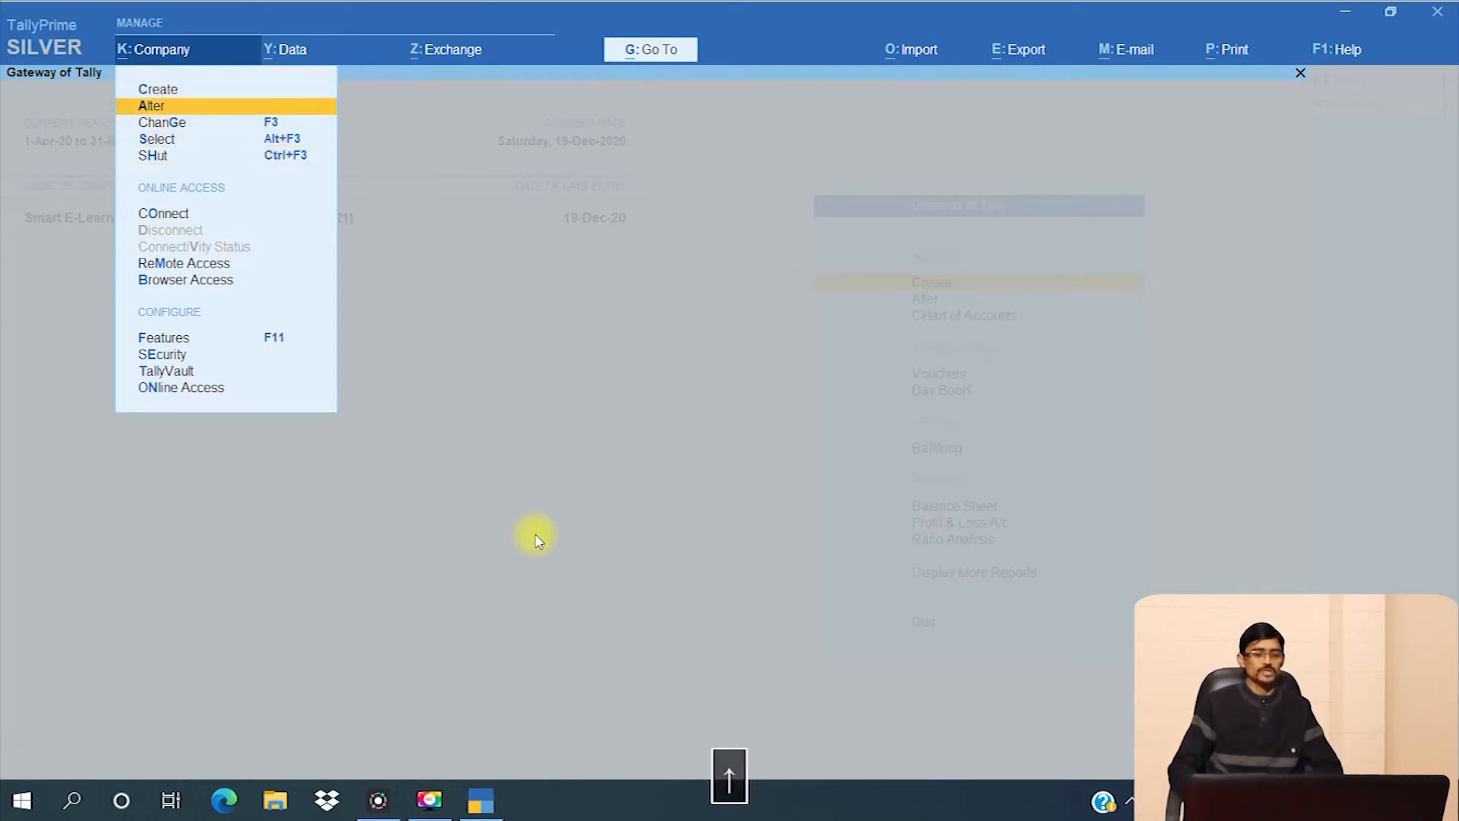
{"action": "key", "text": "Up"}
{"action": "key", "text": "Down"}
{"action": "key", "text": "Down"}
{"action": "key", "text": "Down"}
{"action": "key", "text": "Down"}
{"action": "key", "text": "Up"}
{"action": "key", "text": "Up"}
{"action": "key", "text": "Up"}
{"action": "key", "text": "Up"}
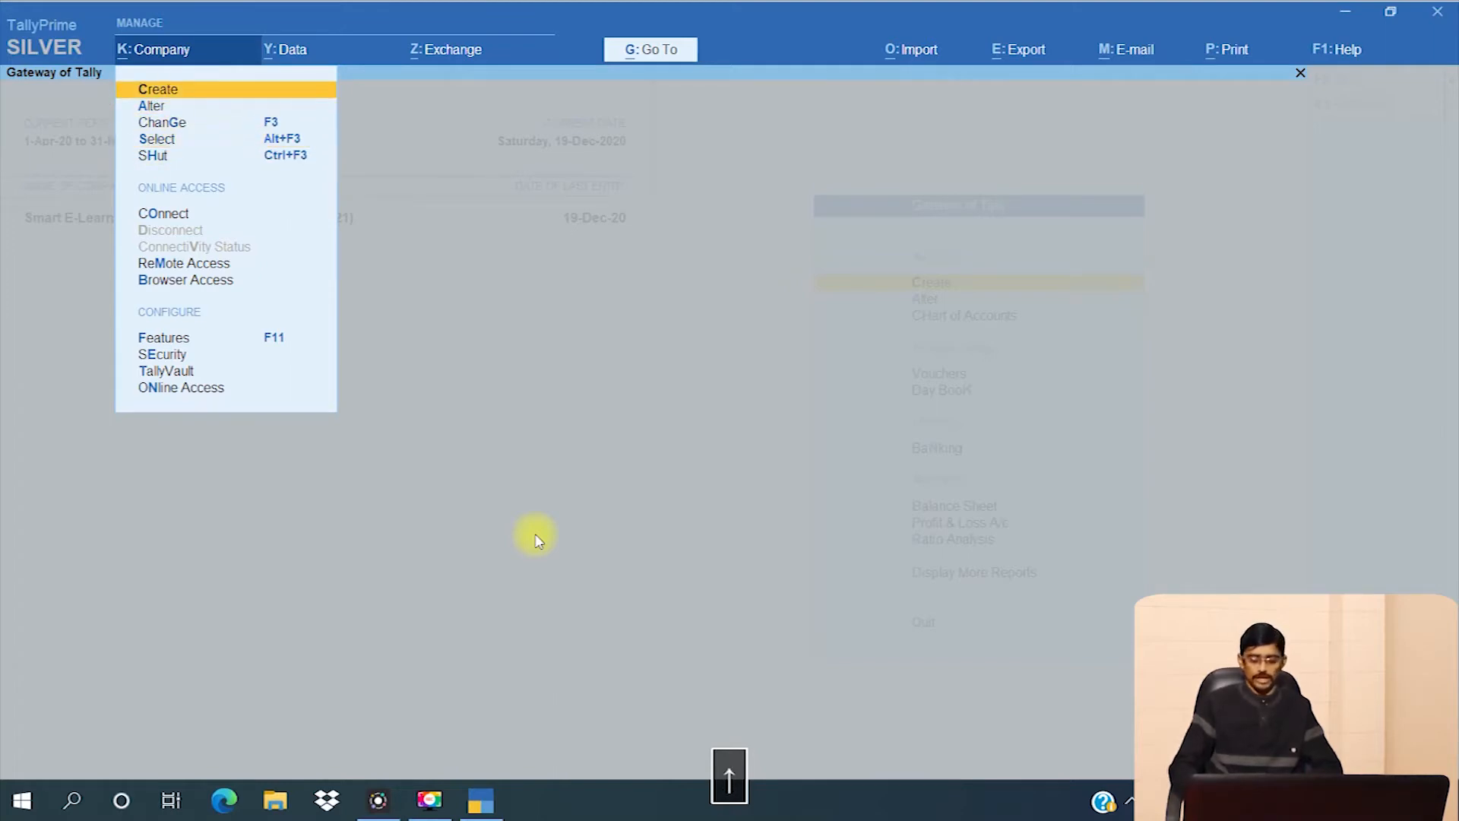
{"action": "key", "text": "Return"}
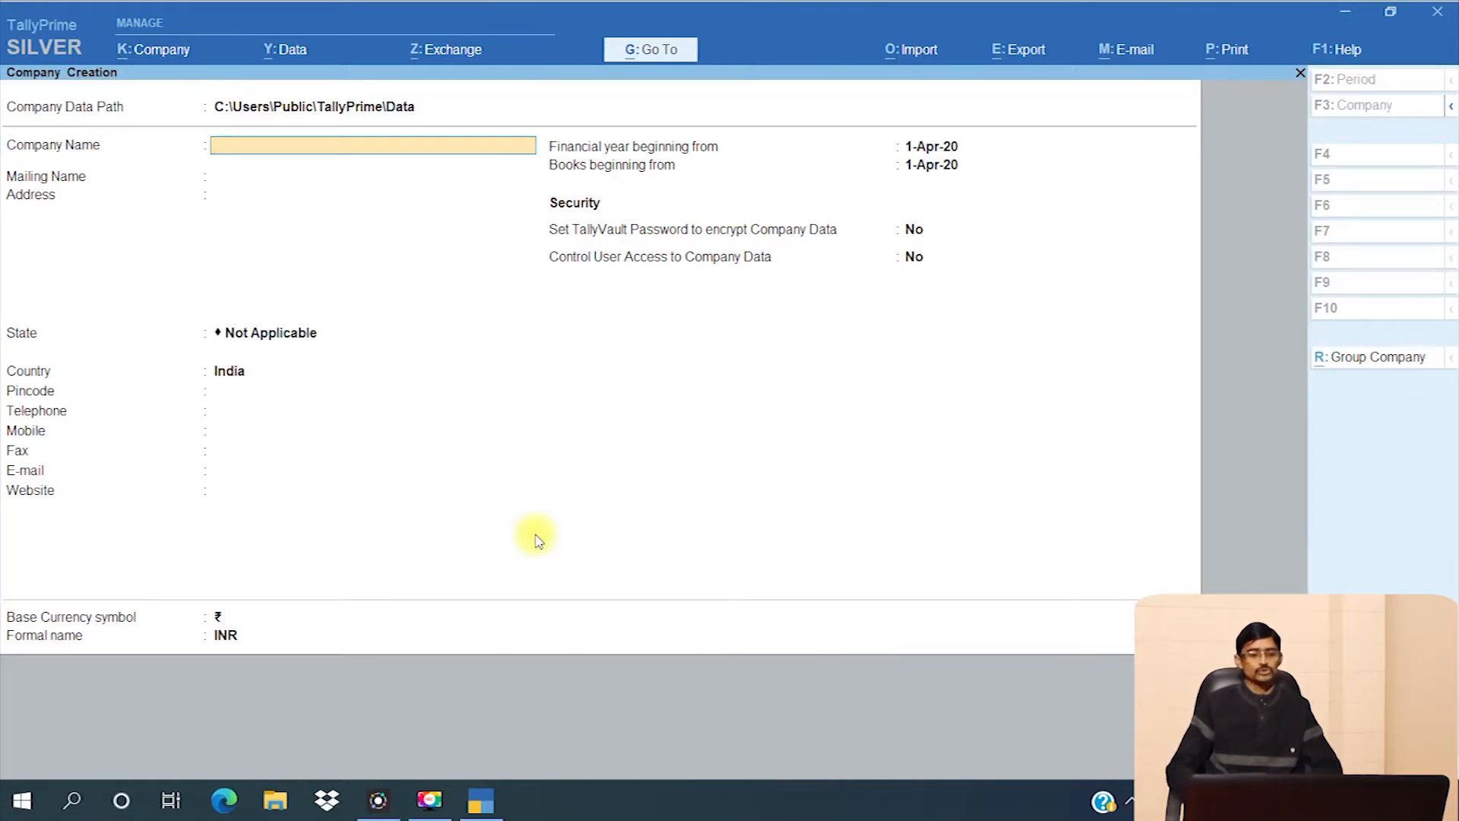
{"action": "key", "text": "Escape"}
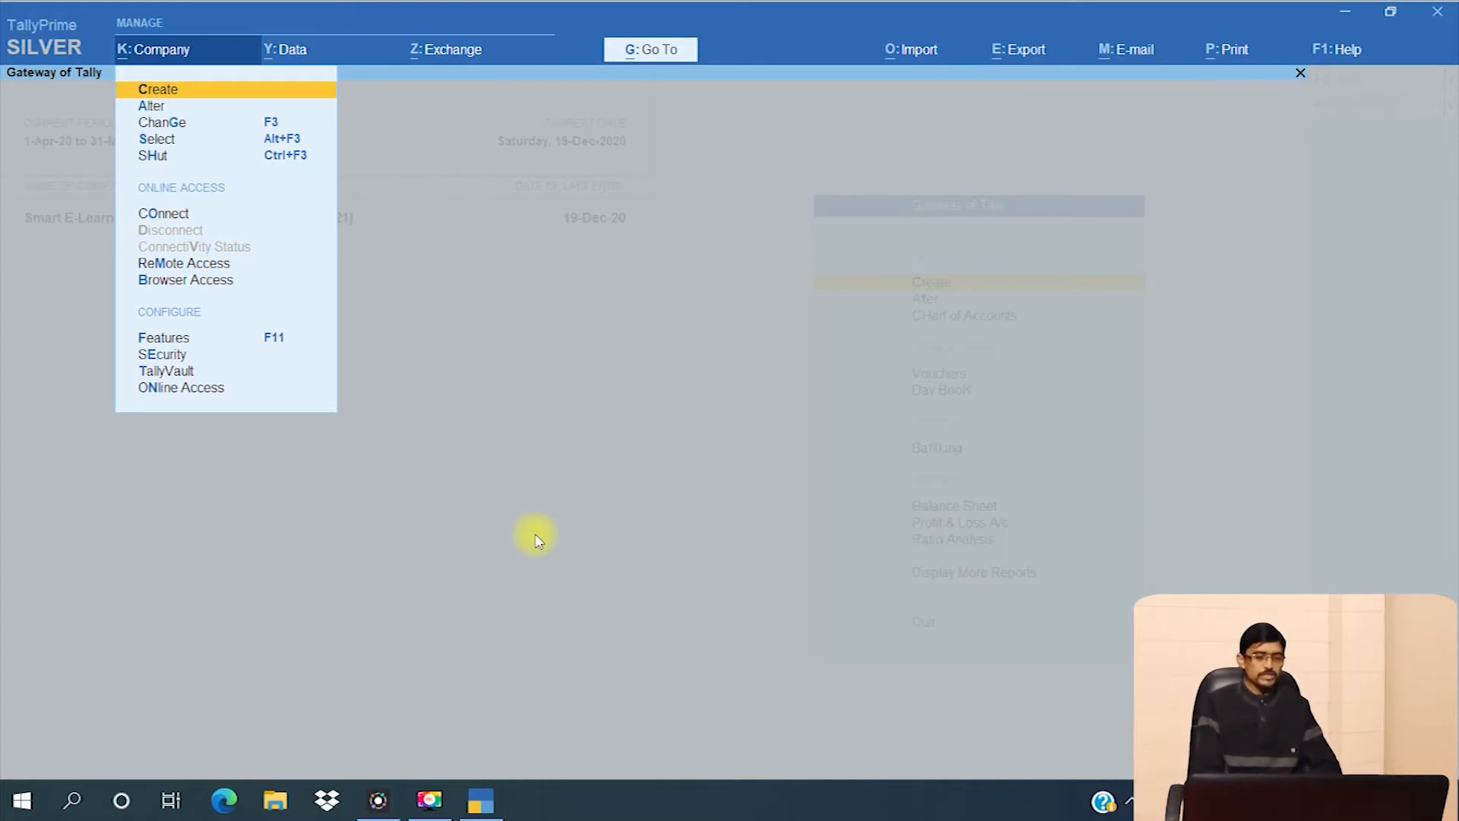
- Start a new company named Seldta and clear its auto-filled mailing name
{"action": "key", "text": "c"}
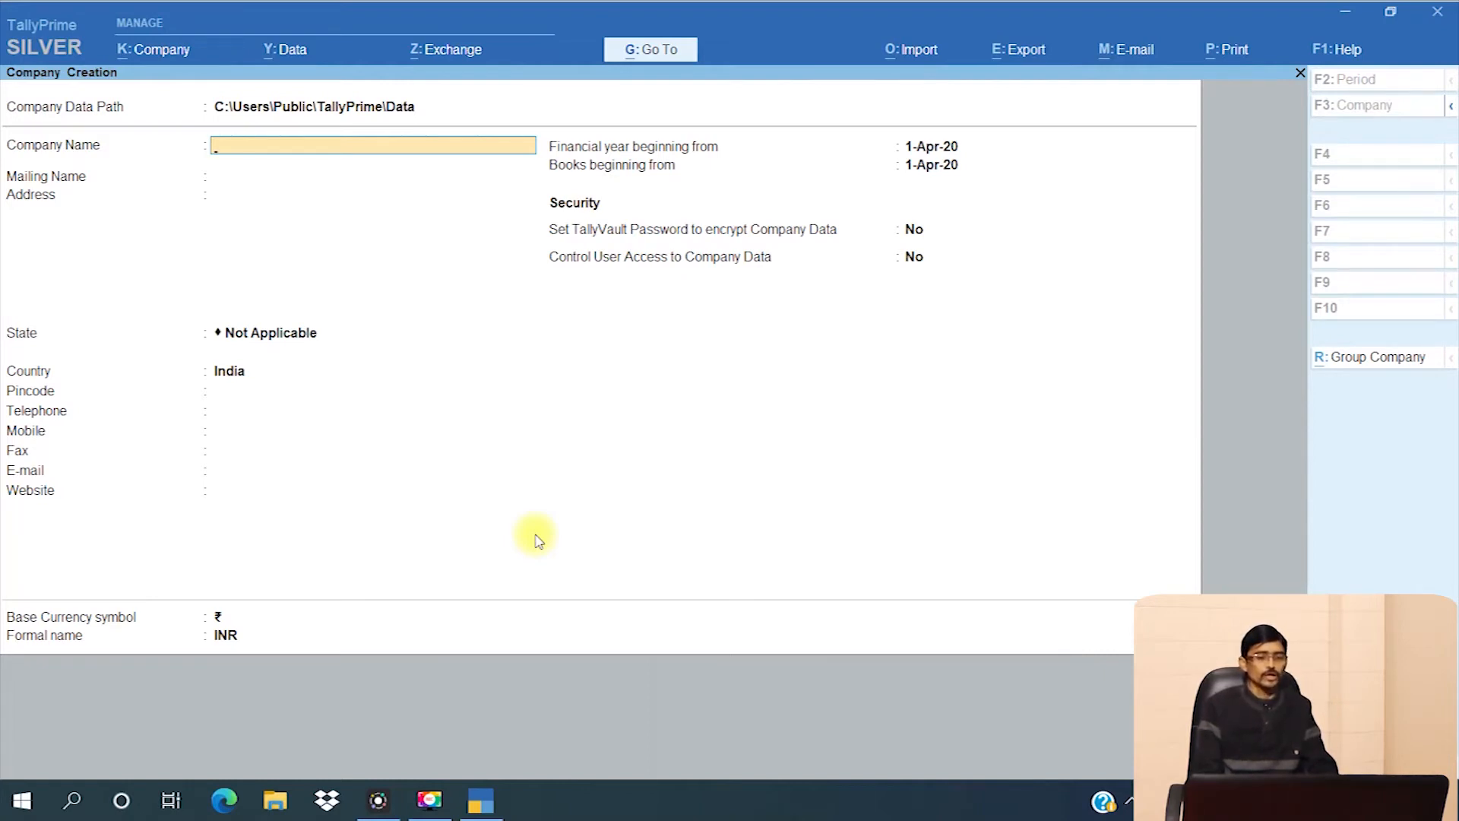
{"action": "type", "text": "Seldta"}
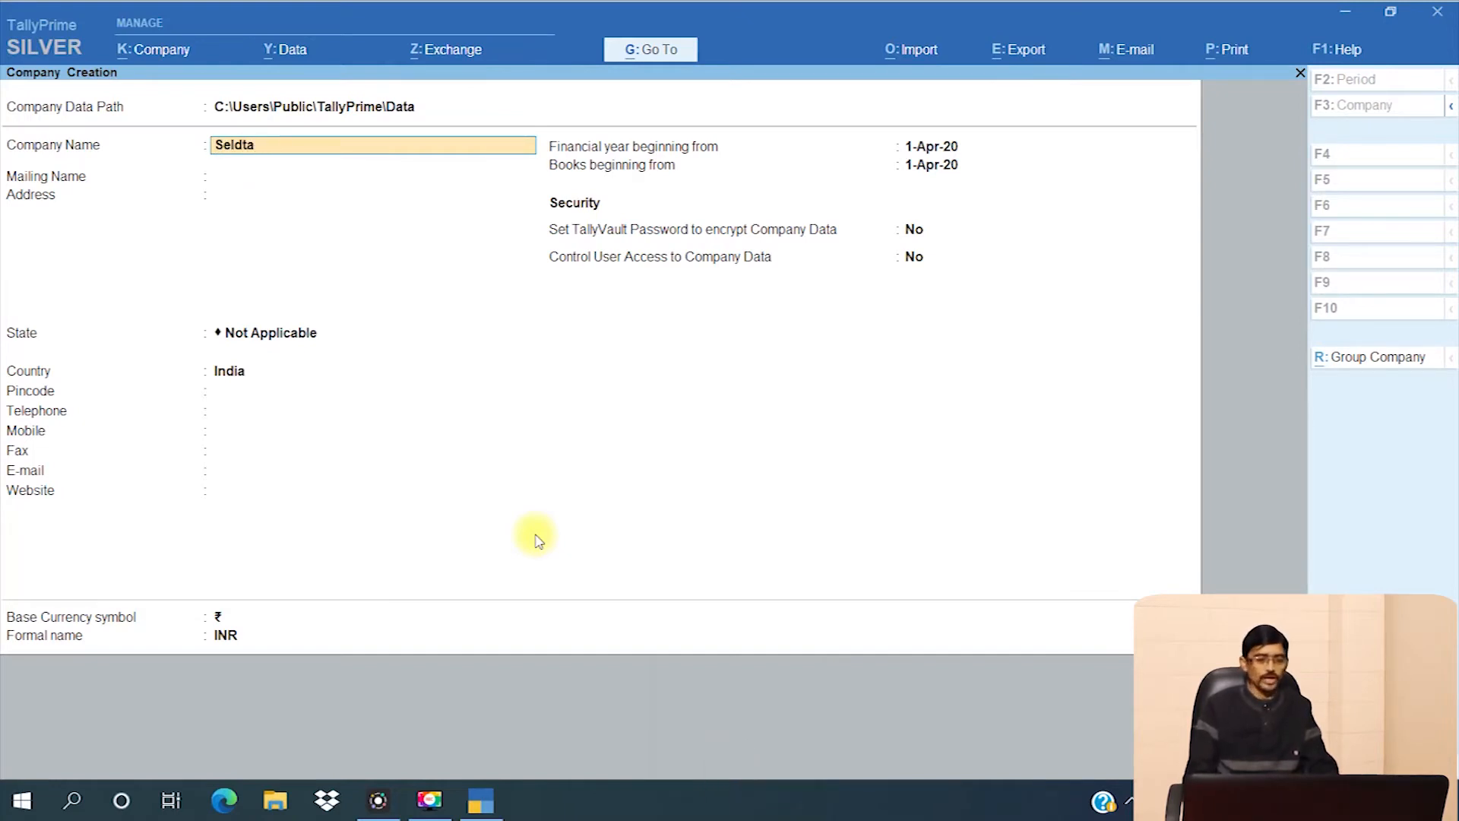
{"action": "key", "text": "Return"}
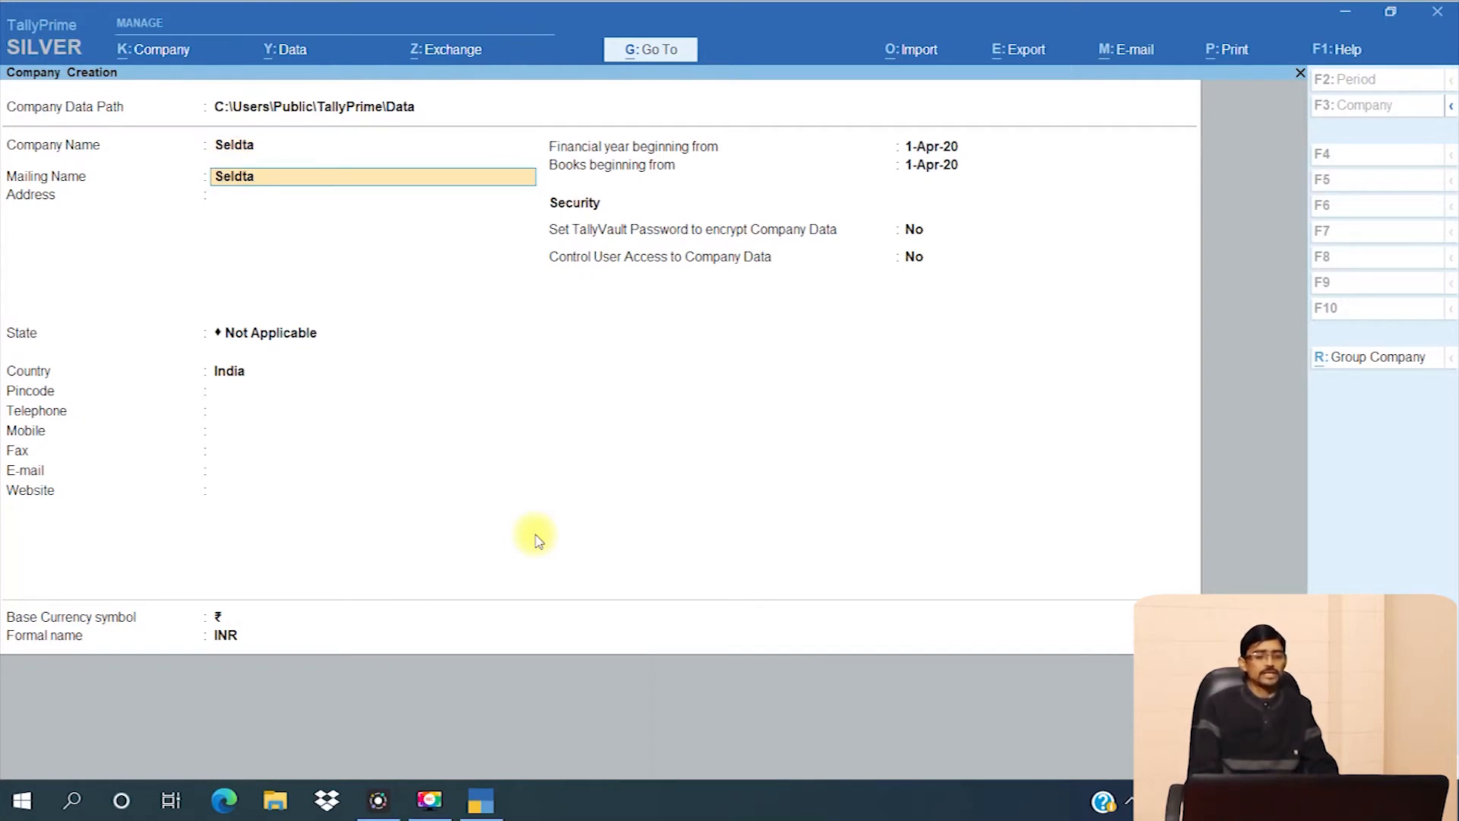
{"action": "key", "text": "BackSpace"}
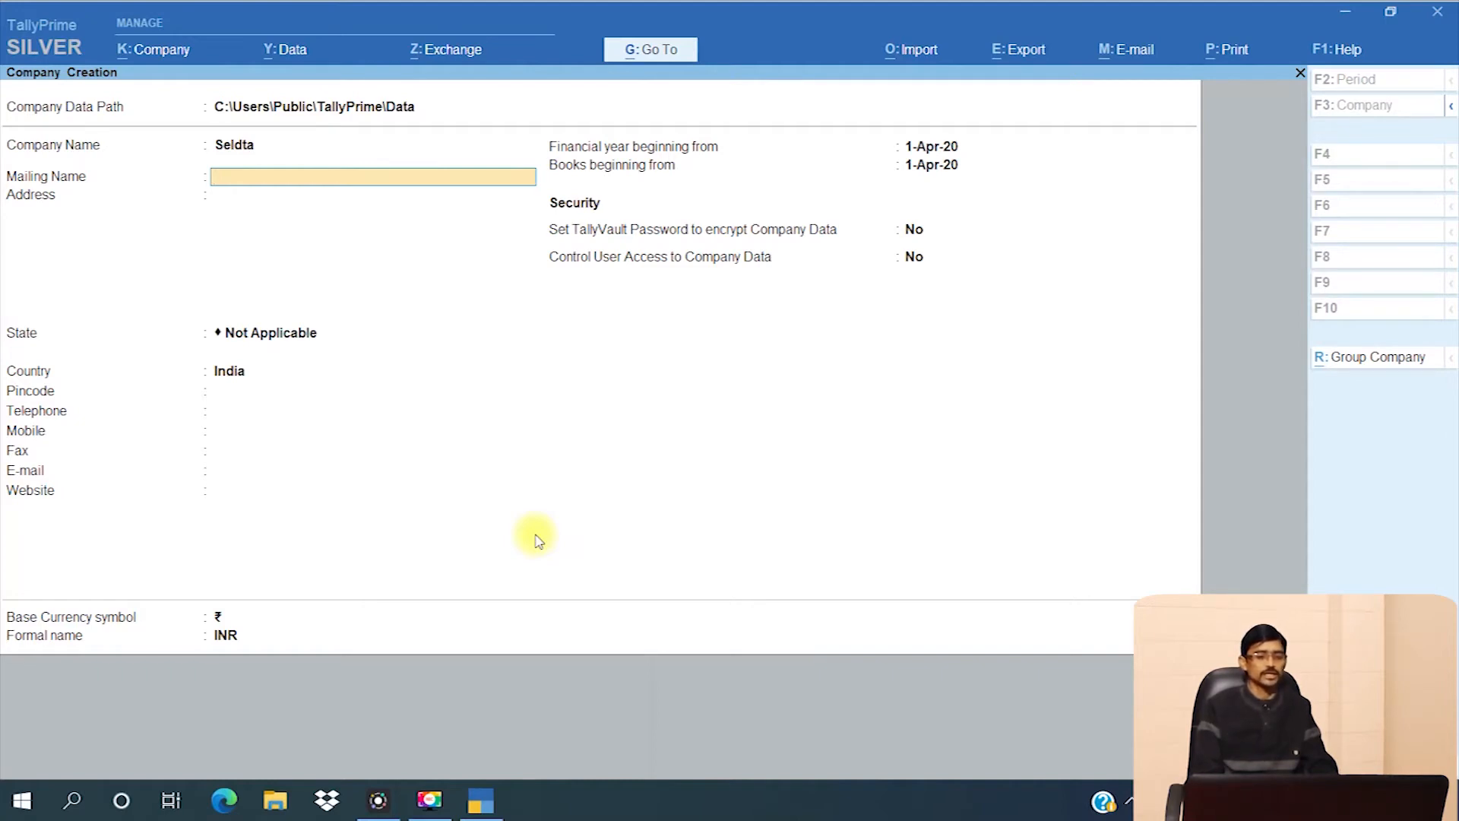
- Enter 'Smart E-Learning & Digital Training Academy' as the mailing name, removing the stray final letter
{"action": "type", "text": "Sm"}
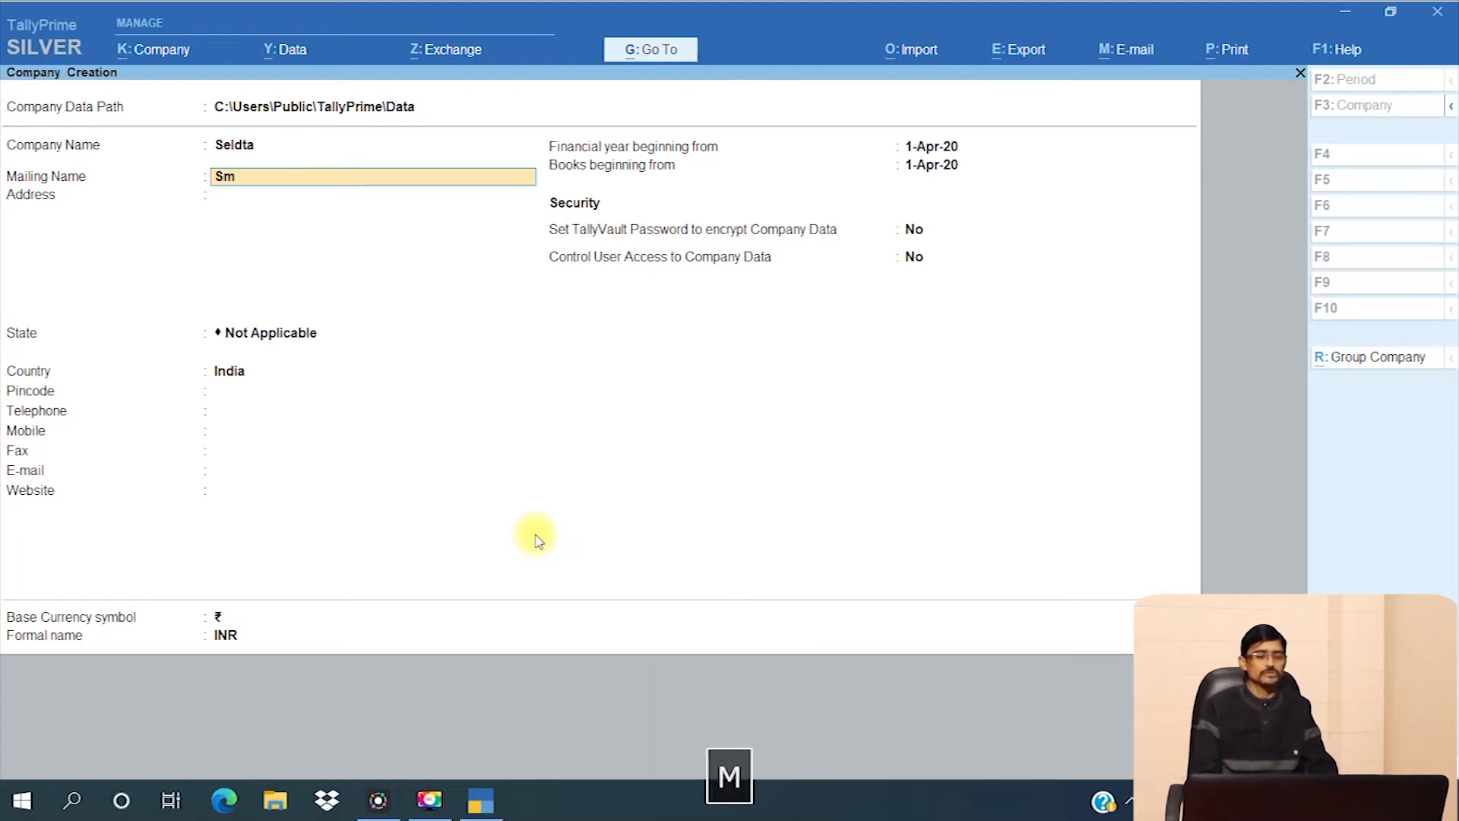
{"action": "type", "text": "art e-Learning"}
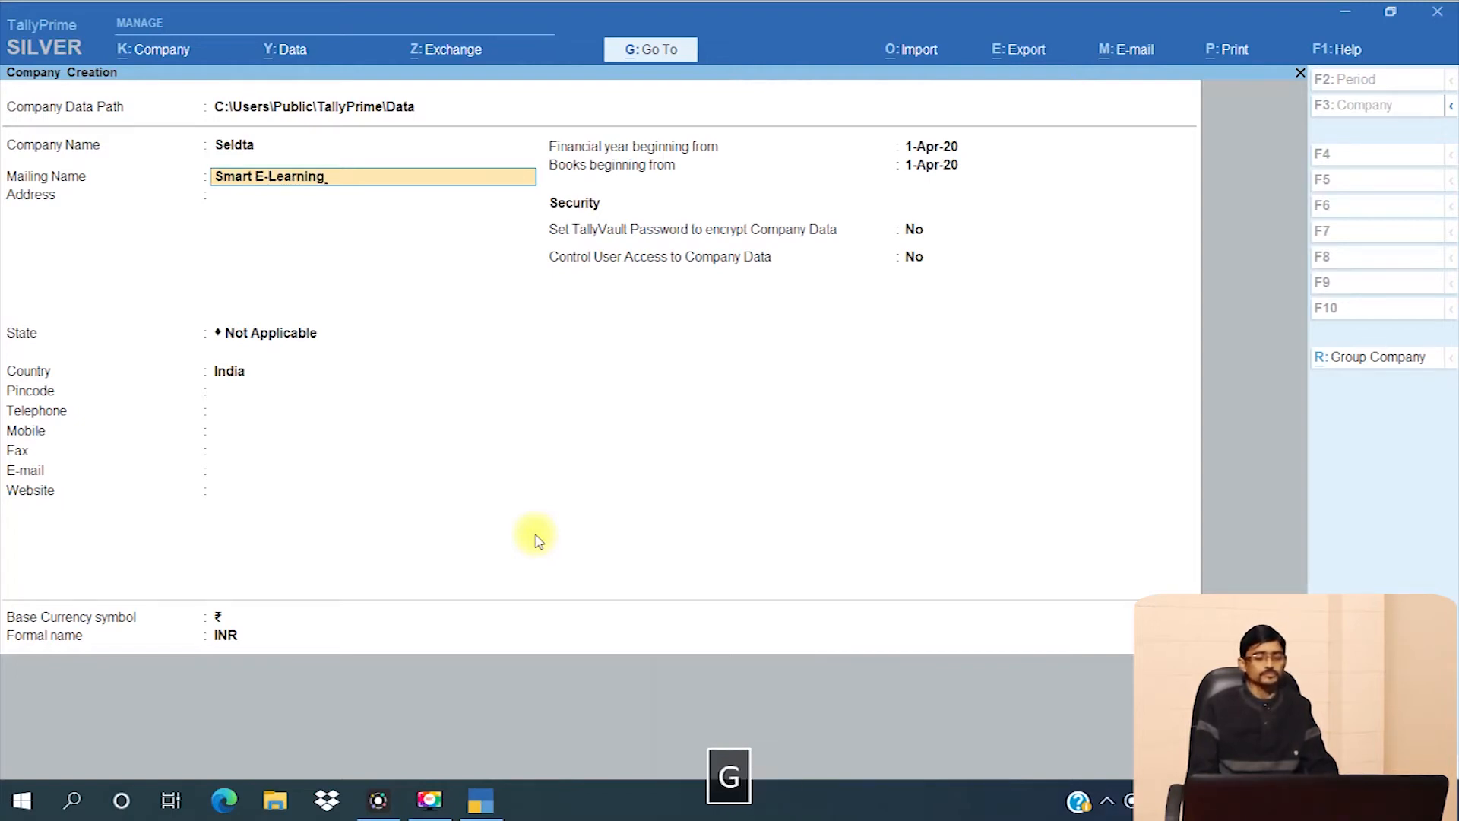
{"action": "type", "text": " & Digita"}
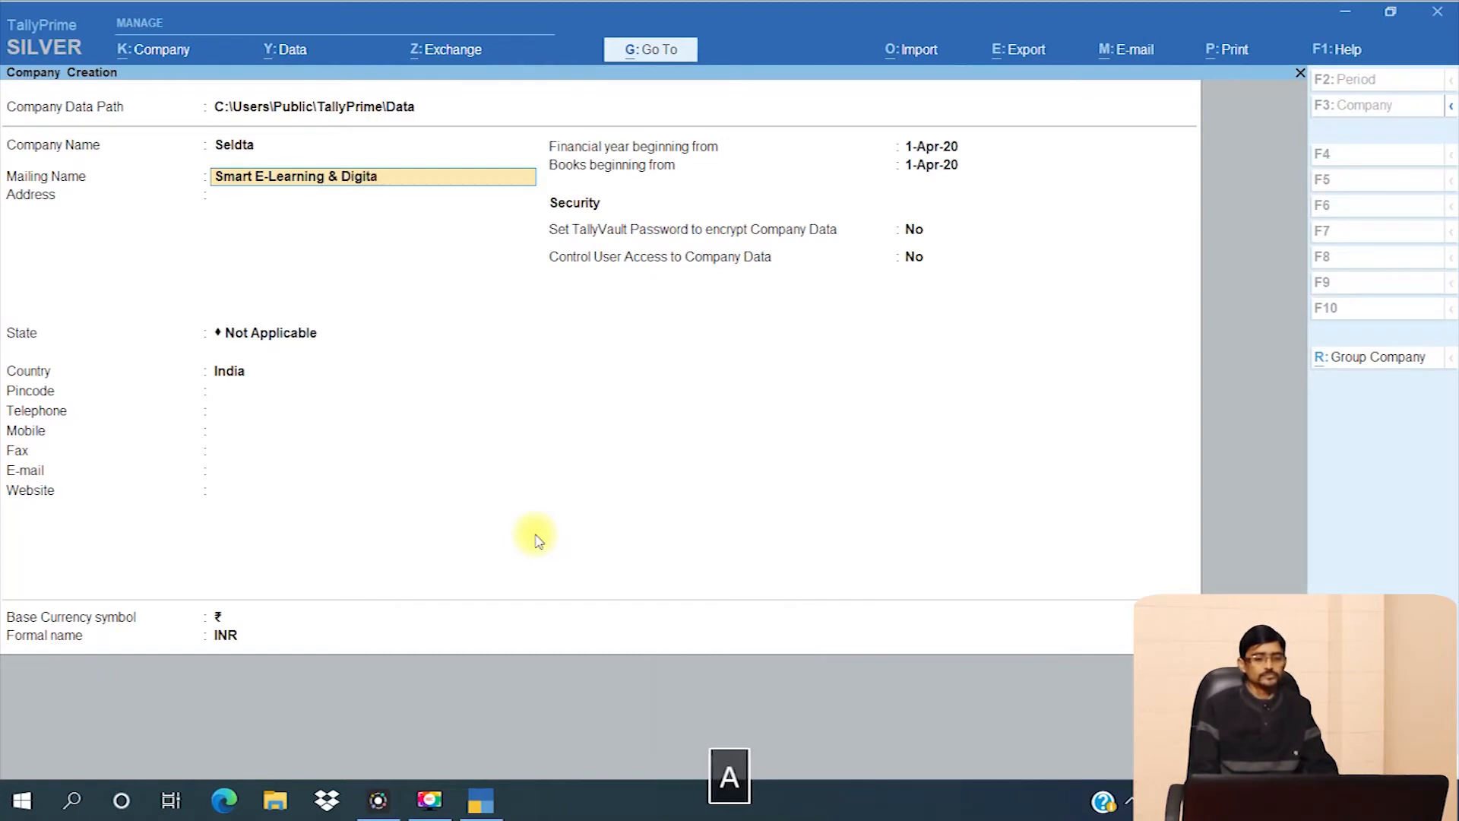
{"action": "type", "text": "l Training"}
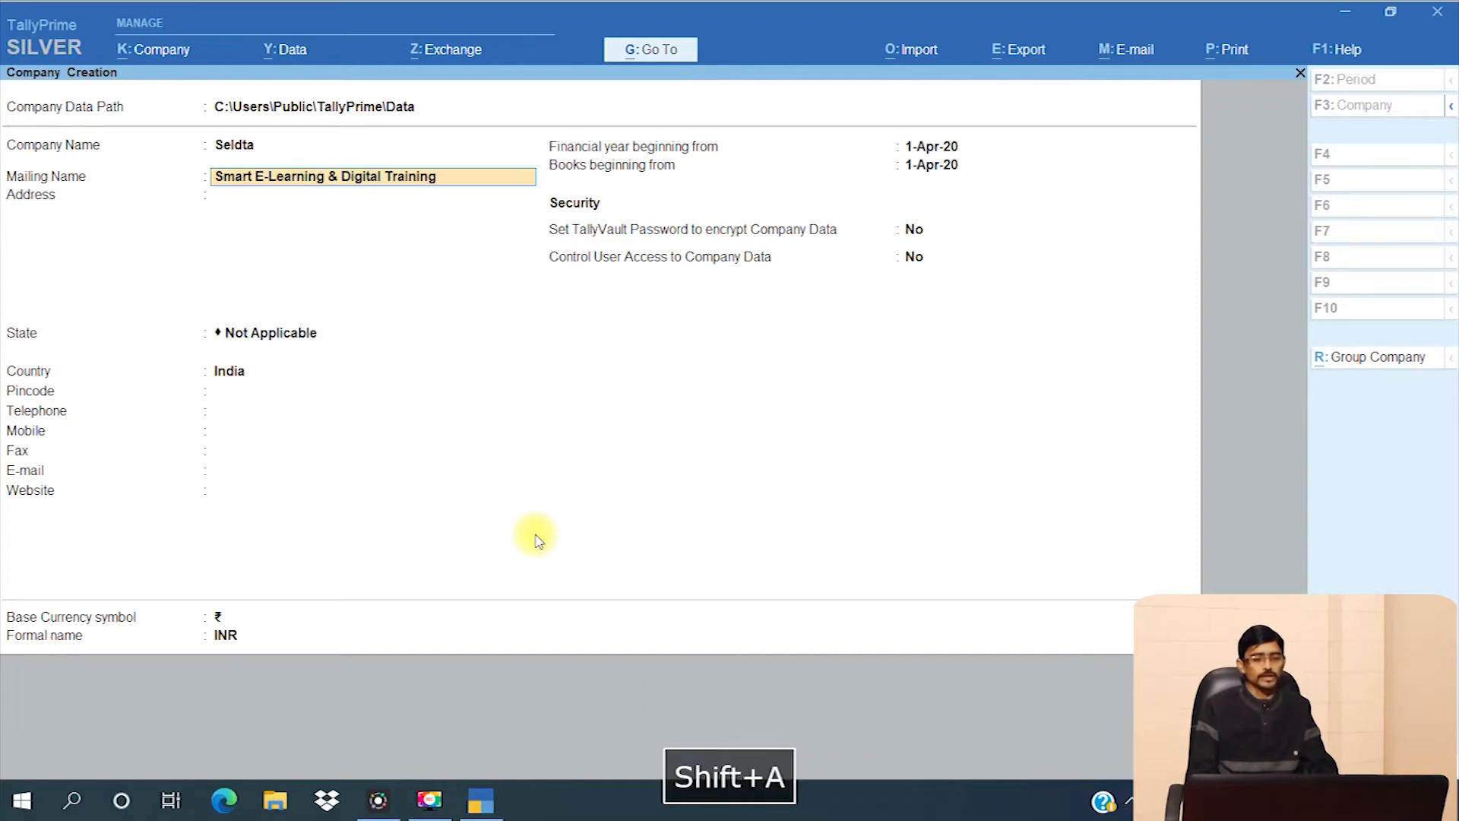
{"action": "type", "text": " Academyh"}
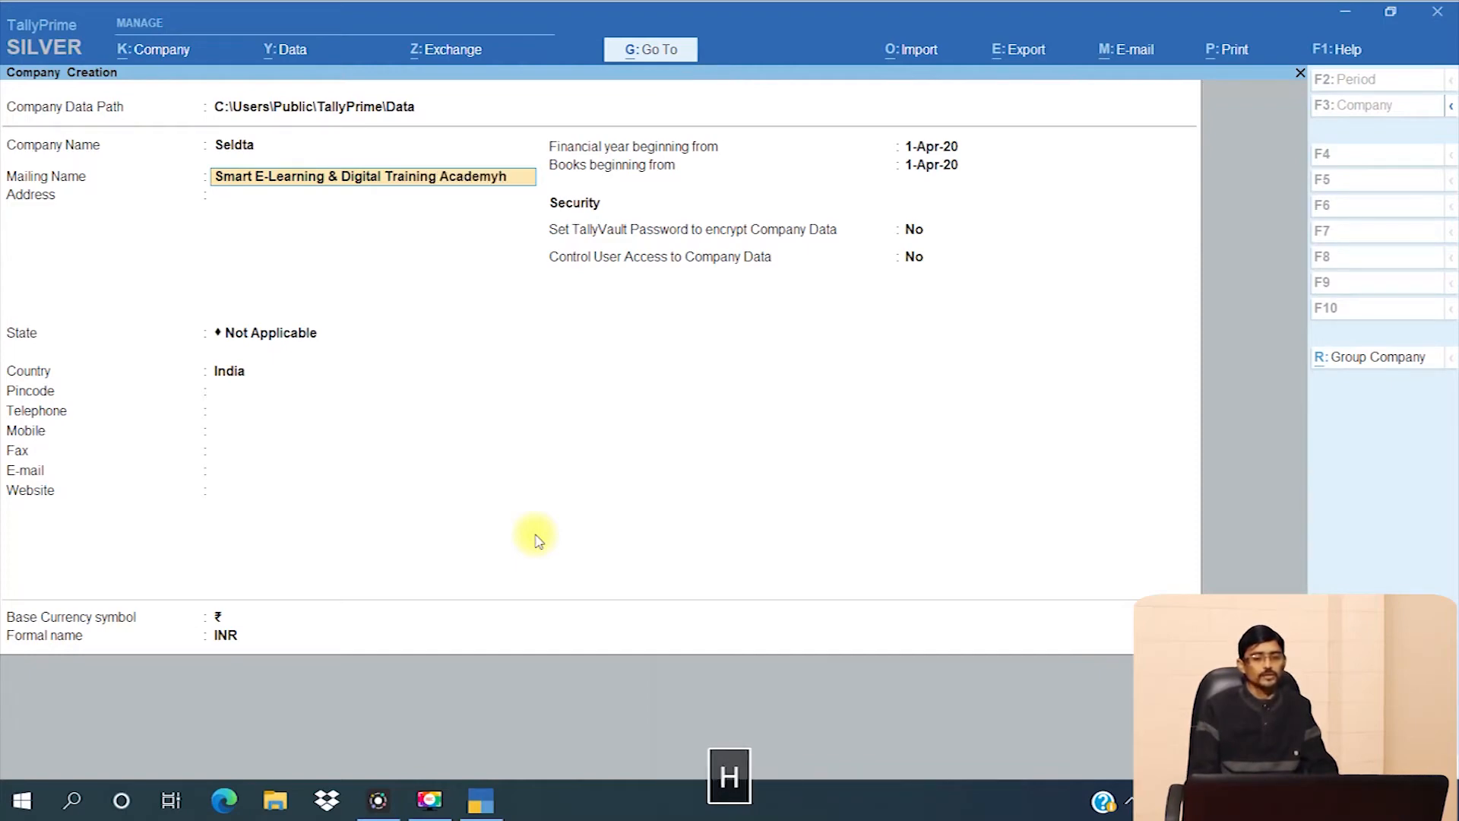
{"action": "key", "text": "BackSpace"}
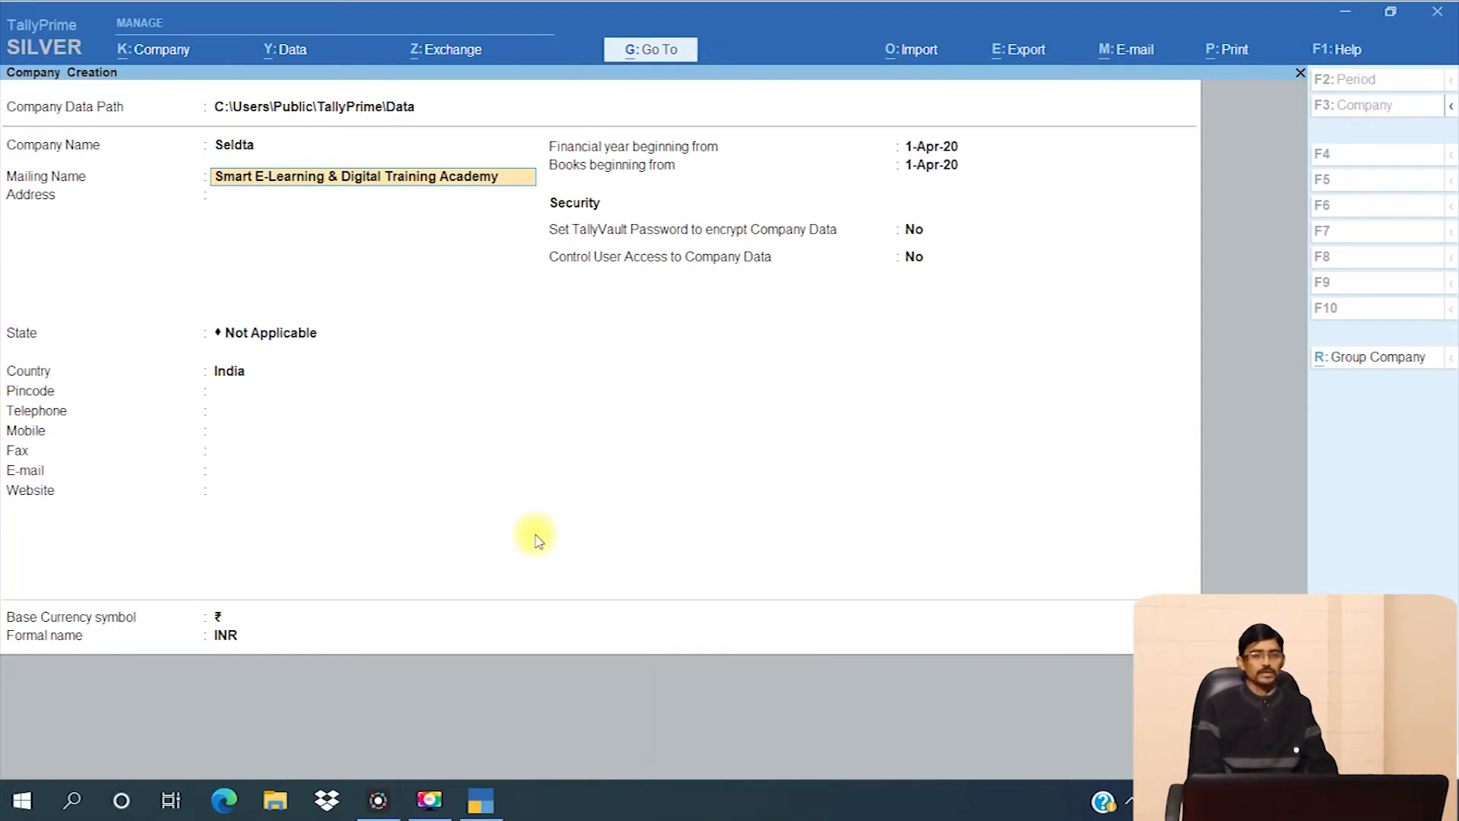
{"action": "key", "text": "Return"}
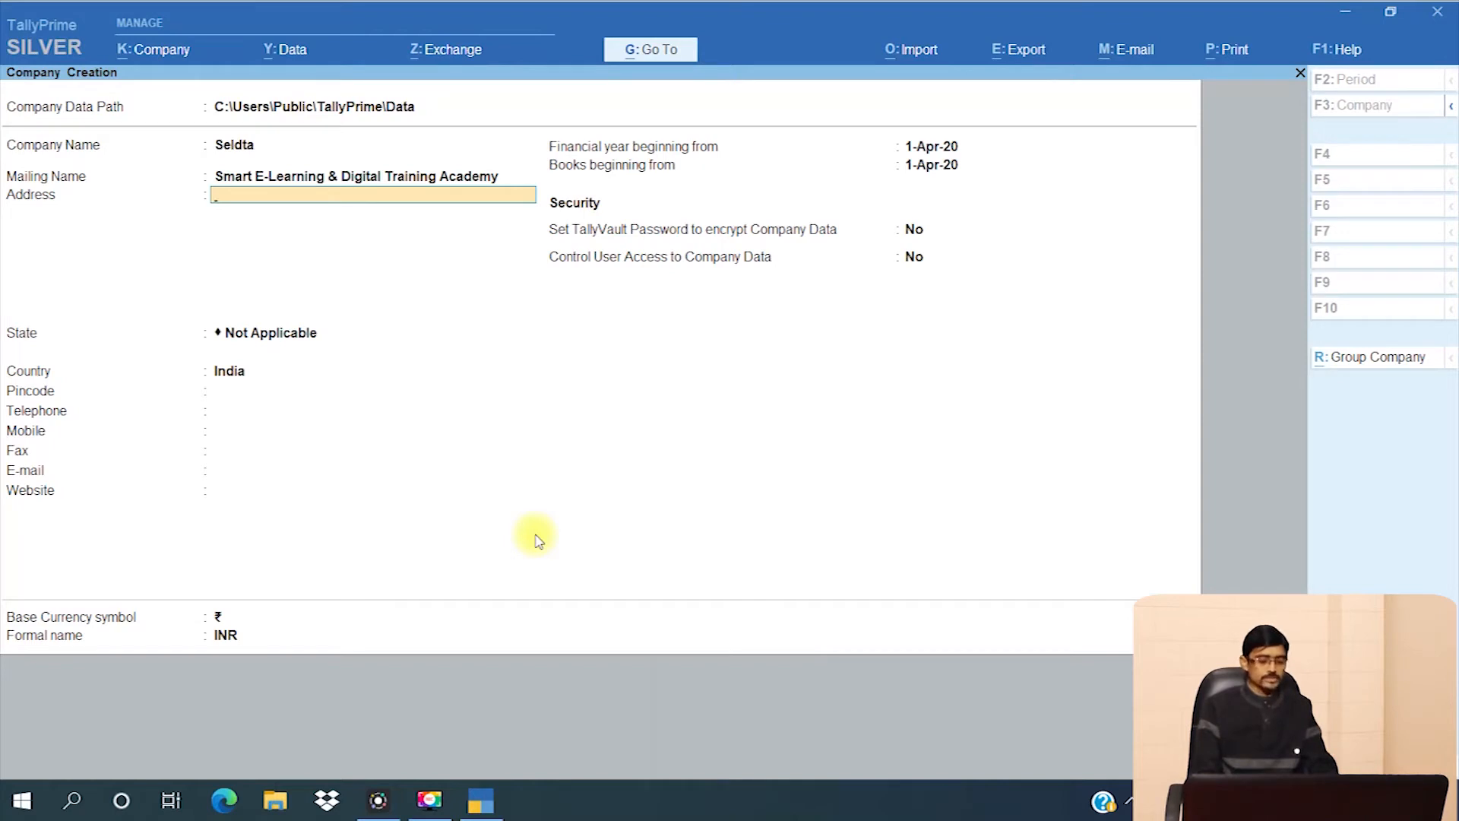
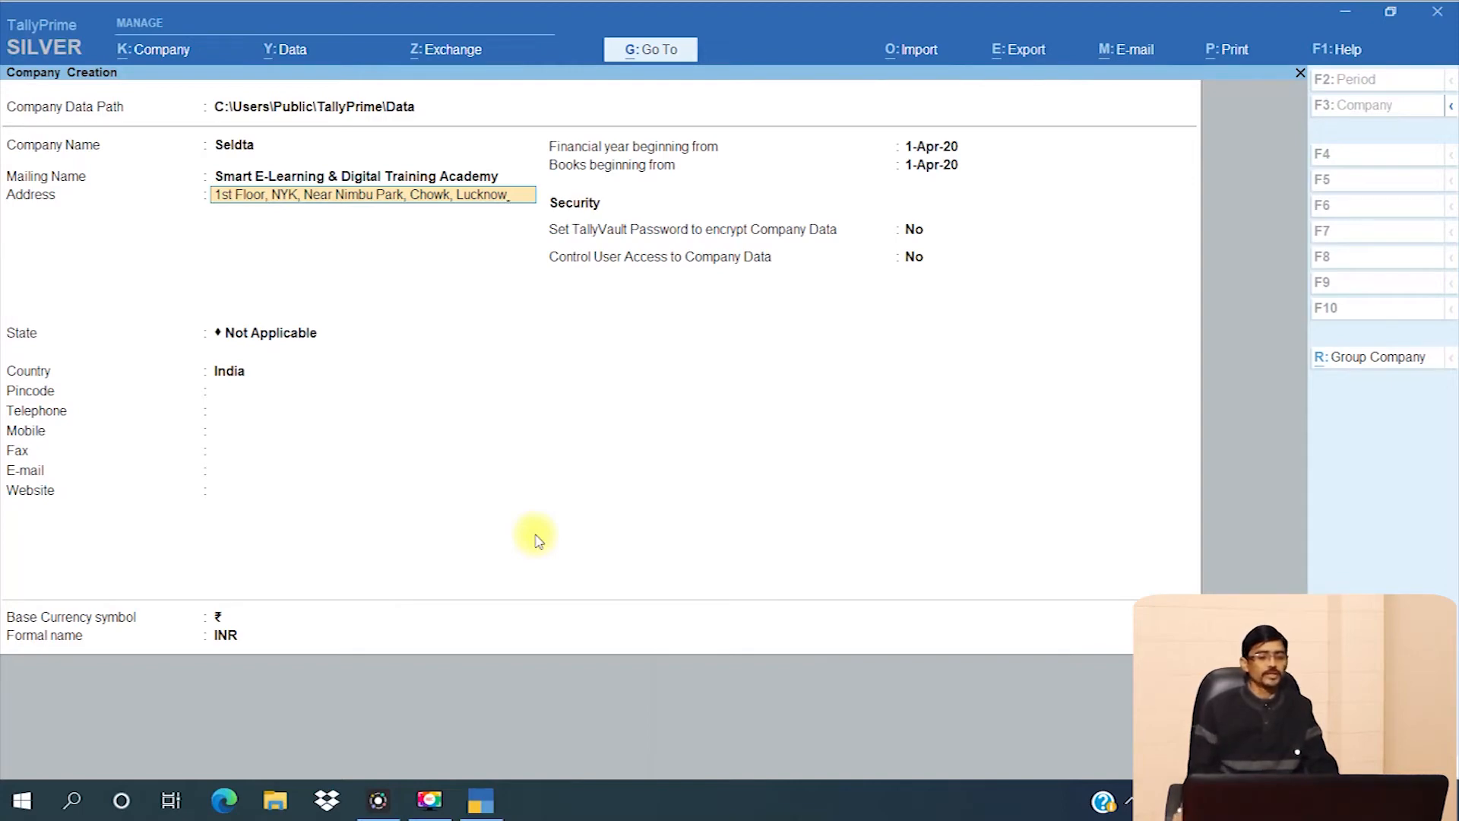
- Fill in the business address, set the state to Uttar Pradesh, and enter the pincode
{"action": "key", "text": "Return"}
{"action": "key", "text": "Return"}
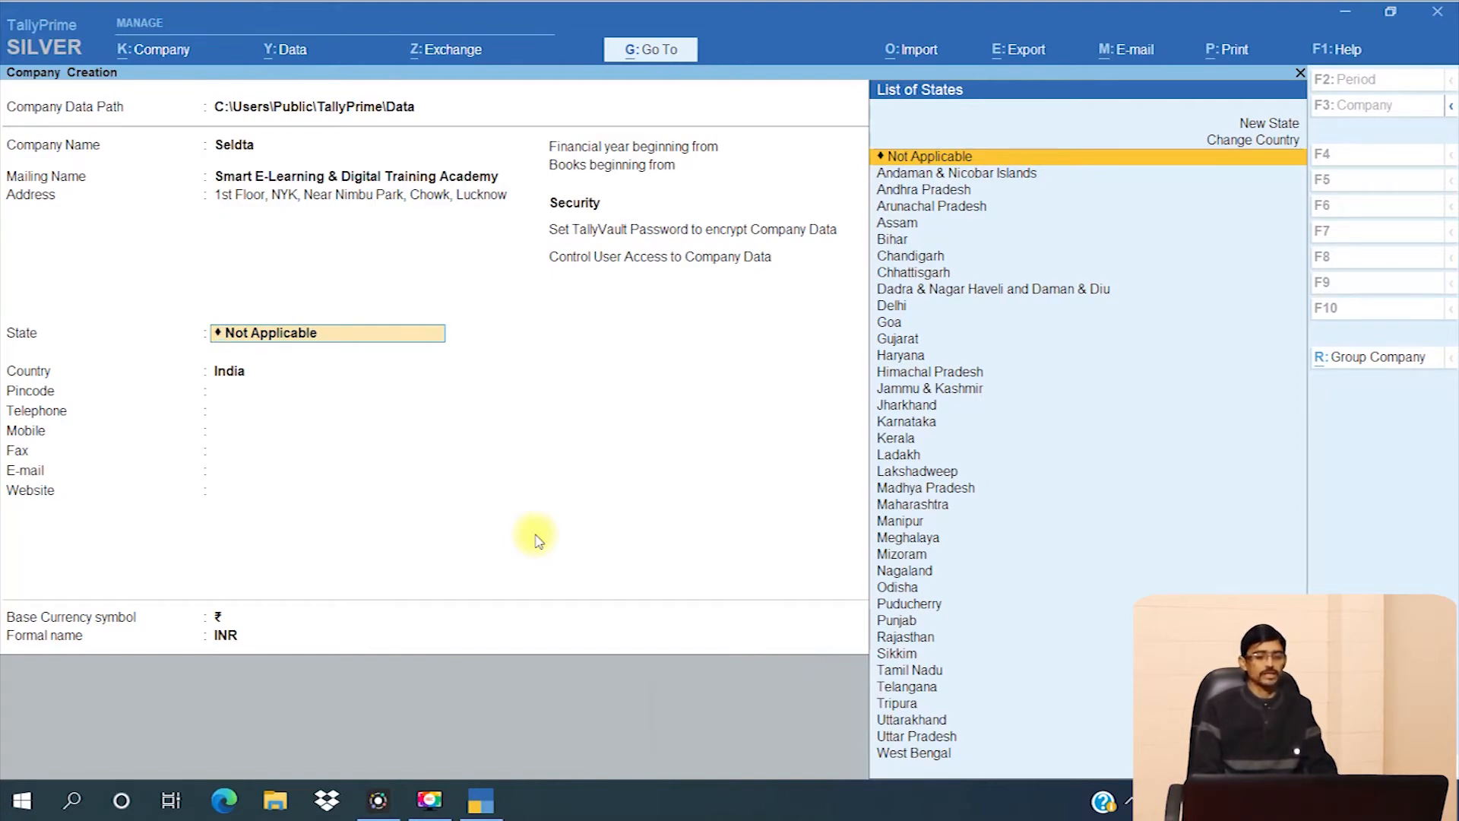
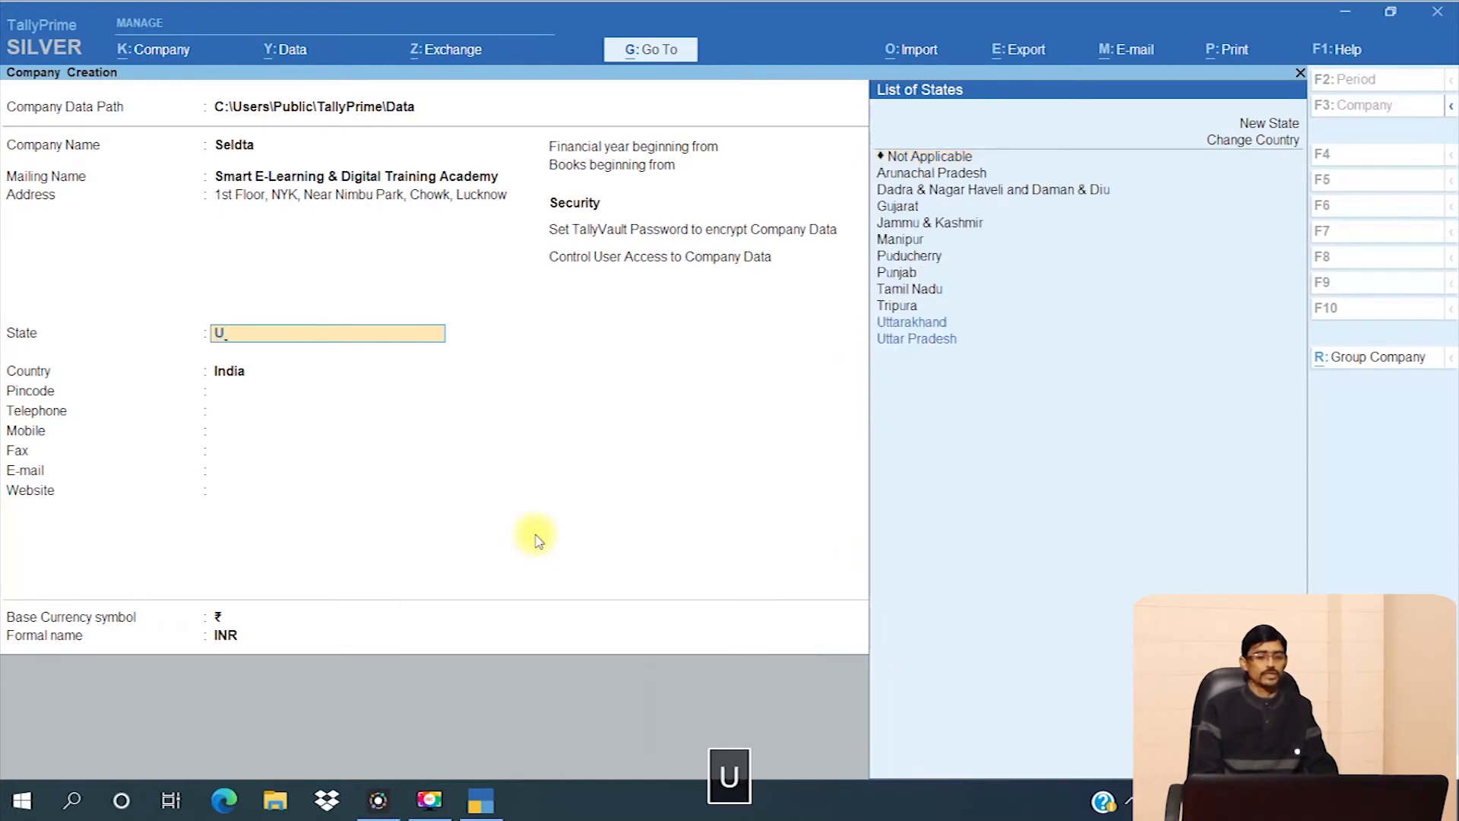
{"action": "key", "text": "Down"}
{"action": "key", "text": "Down"}
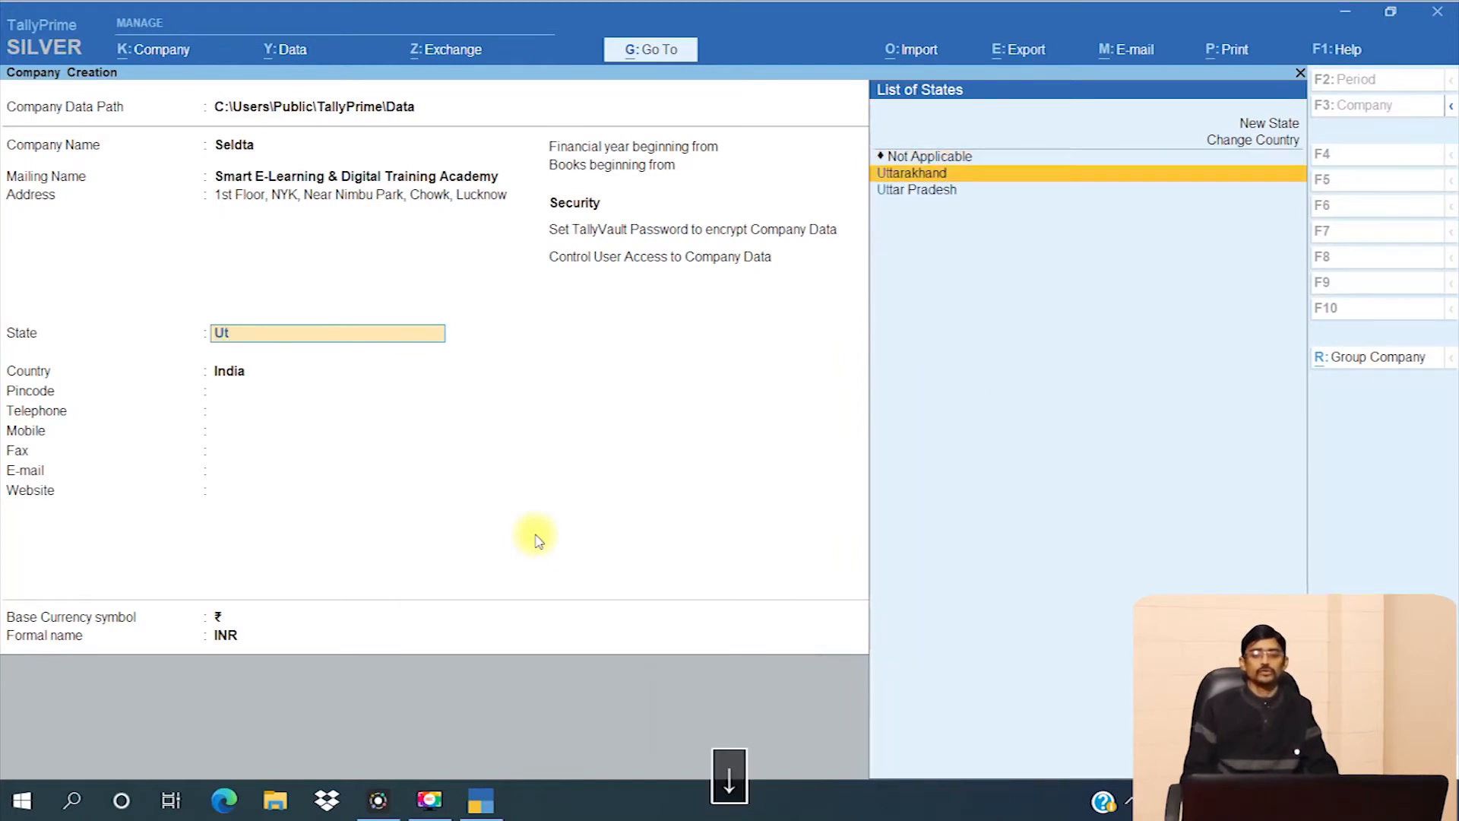
{"action": "key", "text": "Return"}
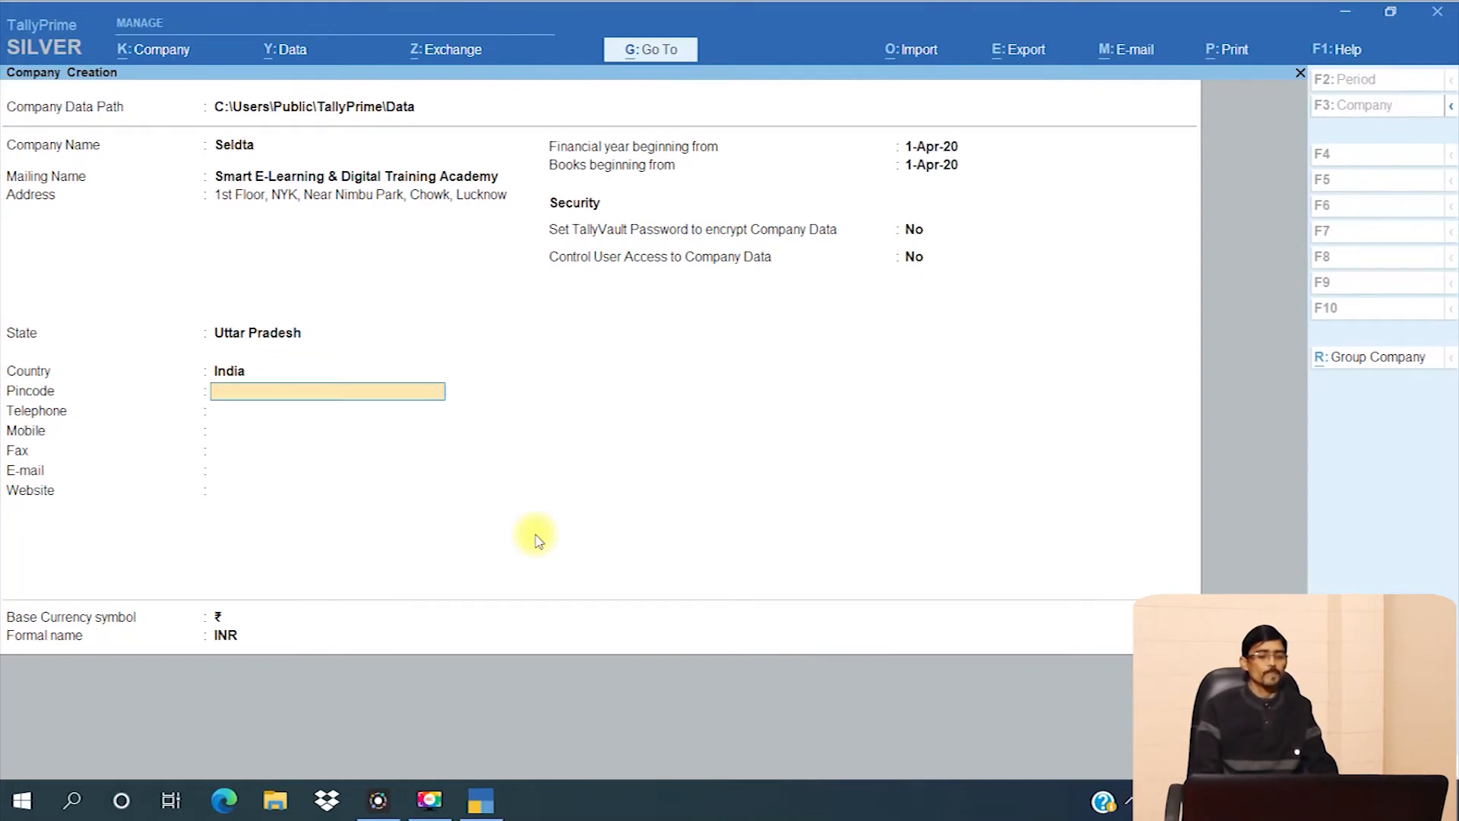
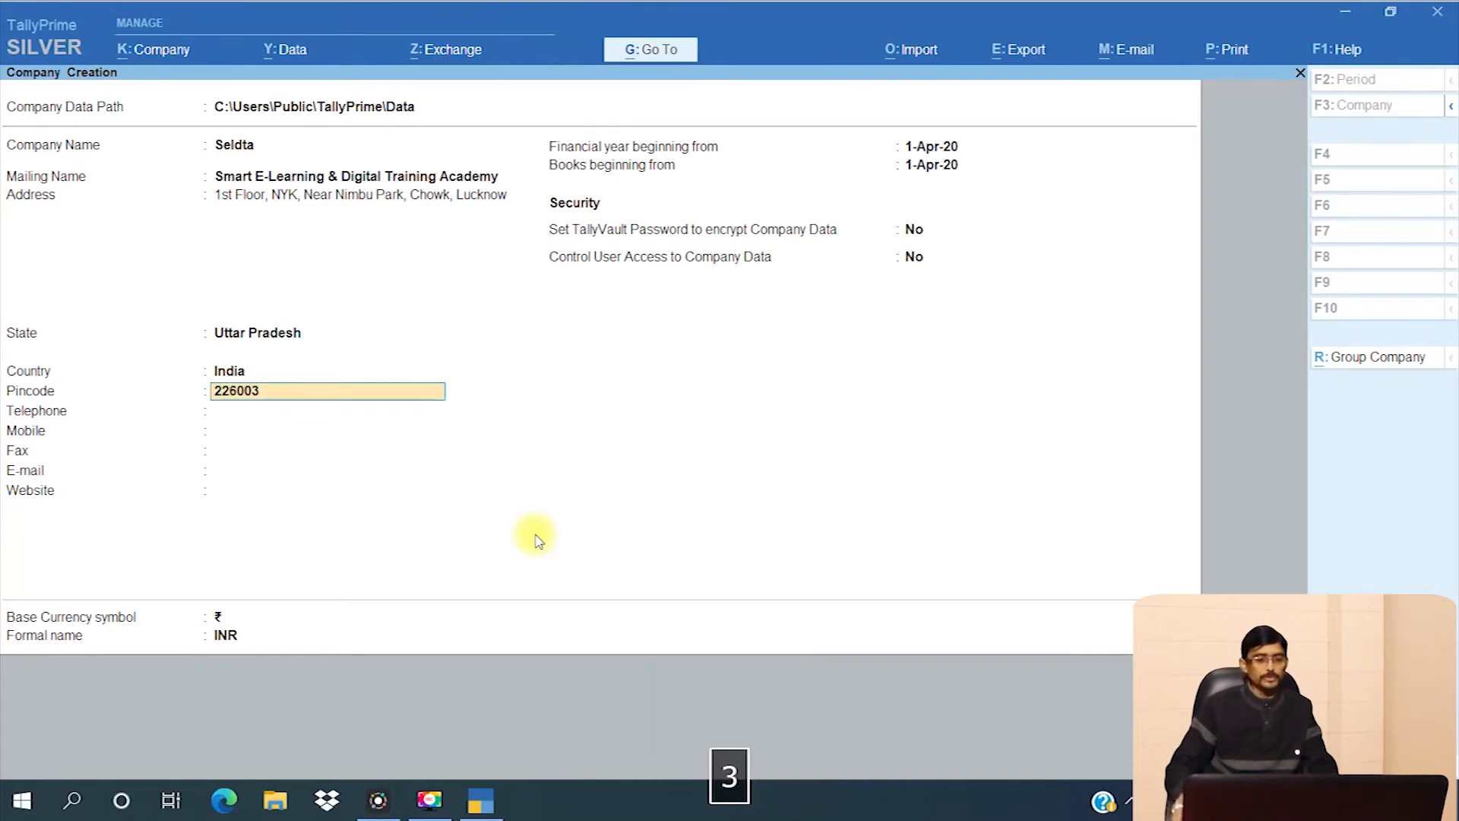
- Enter the contact mobile number and e-mail address, leaving telephone, fax and website blank
{"action": "key", "text": "Return"}
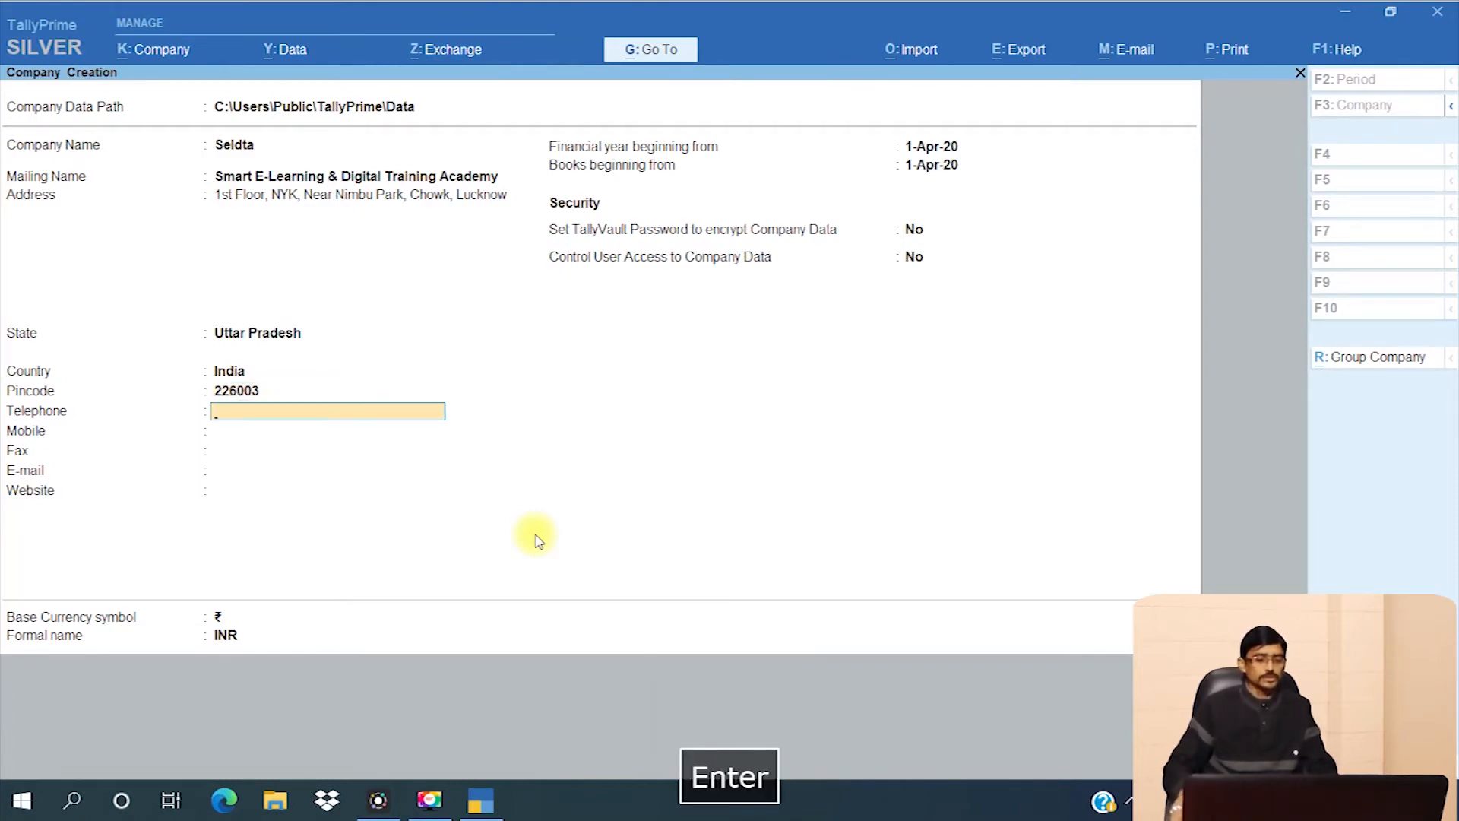
{"action": "key", "text": "Return"}
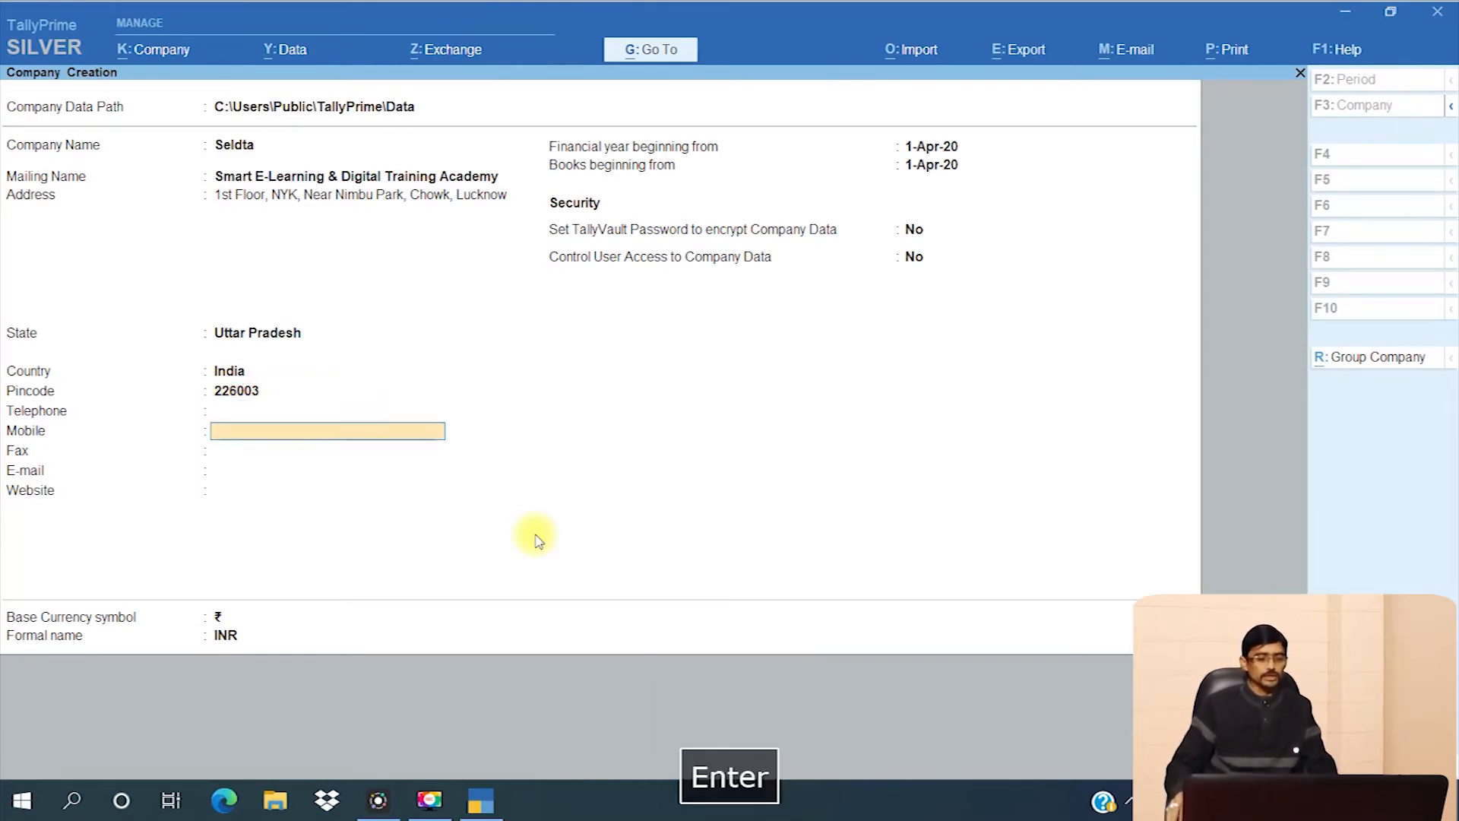
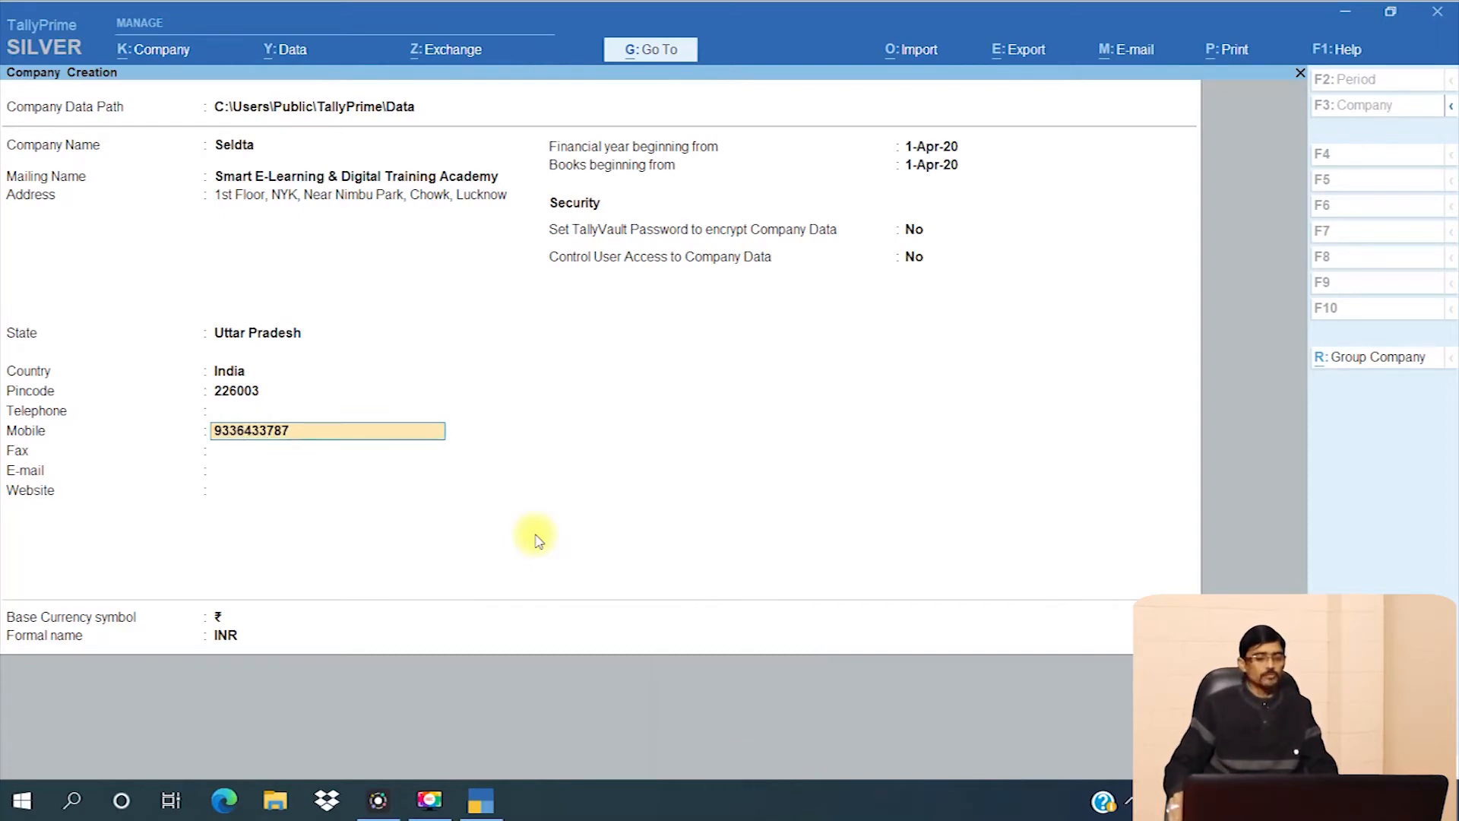
{"action": "key", "text": "Return"}
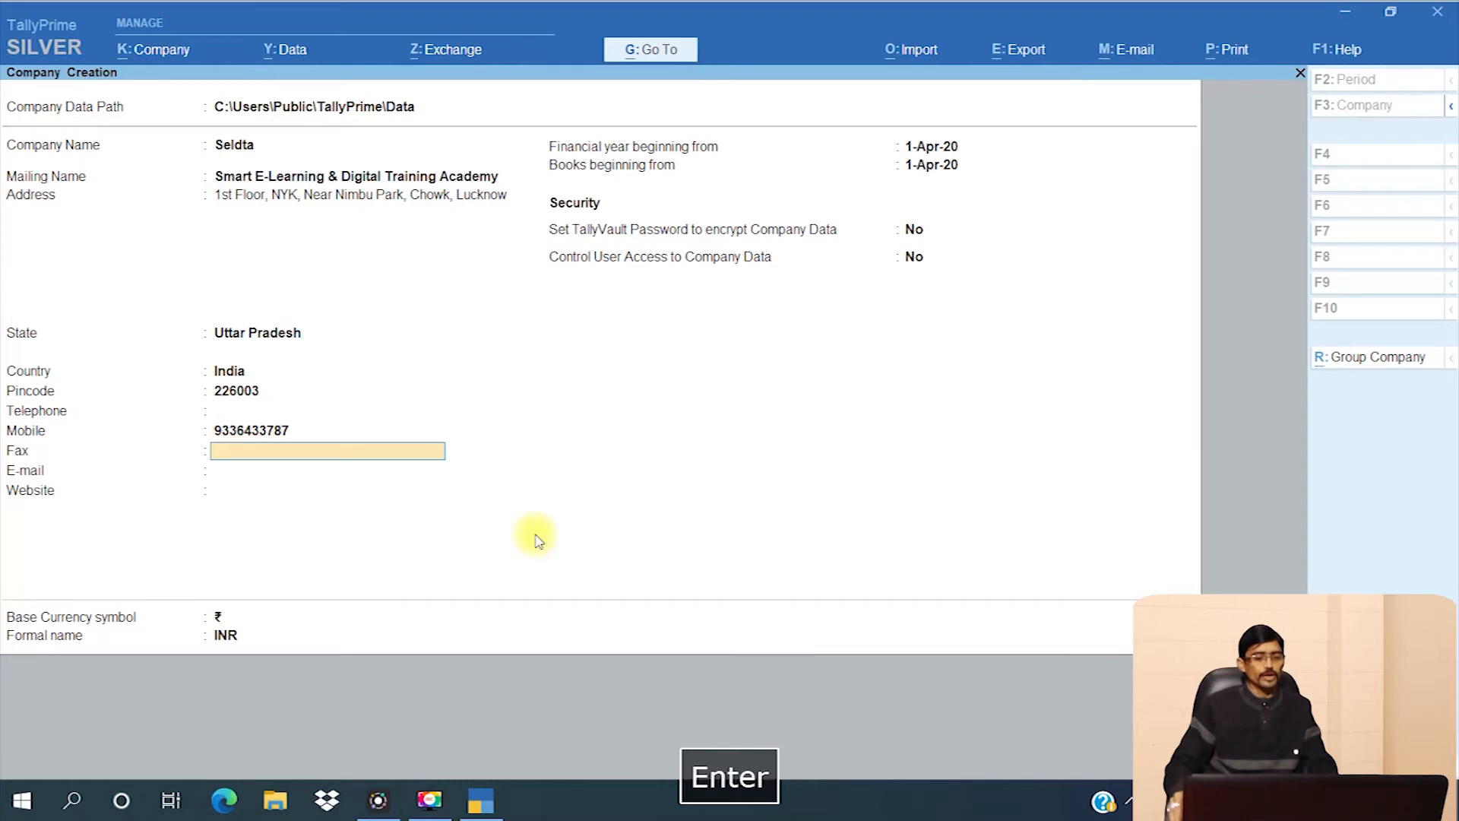
{"action": "key", "text": "Return"}
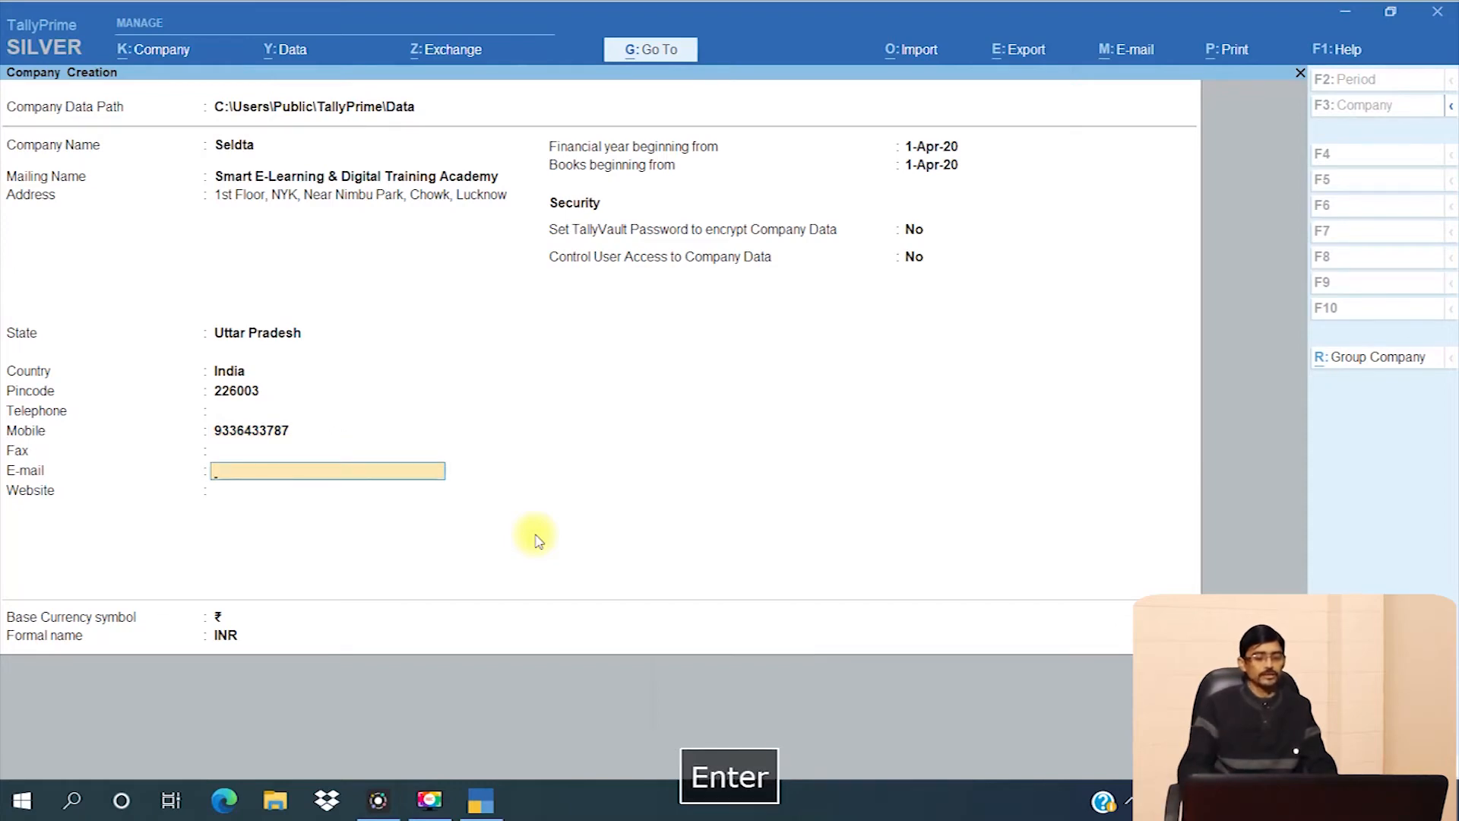
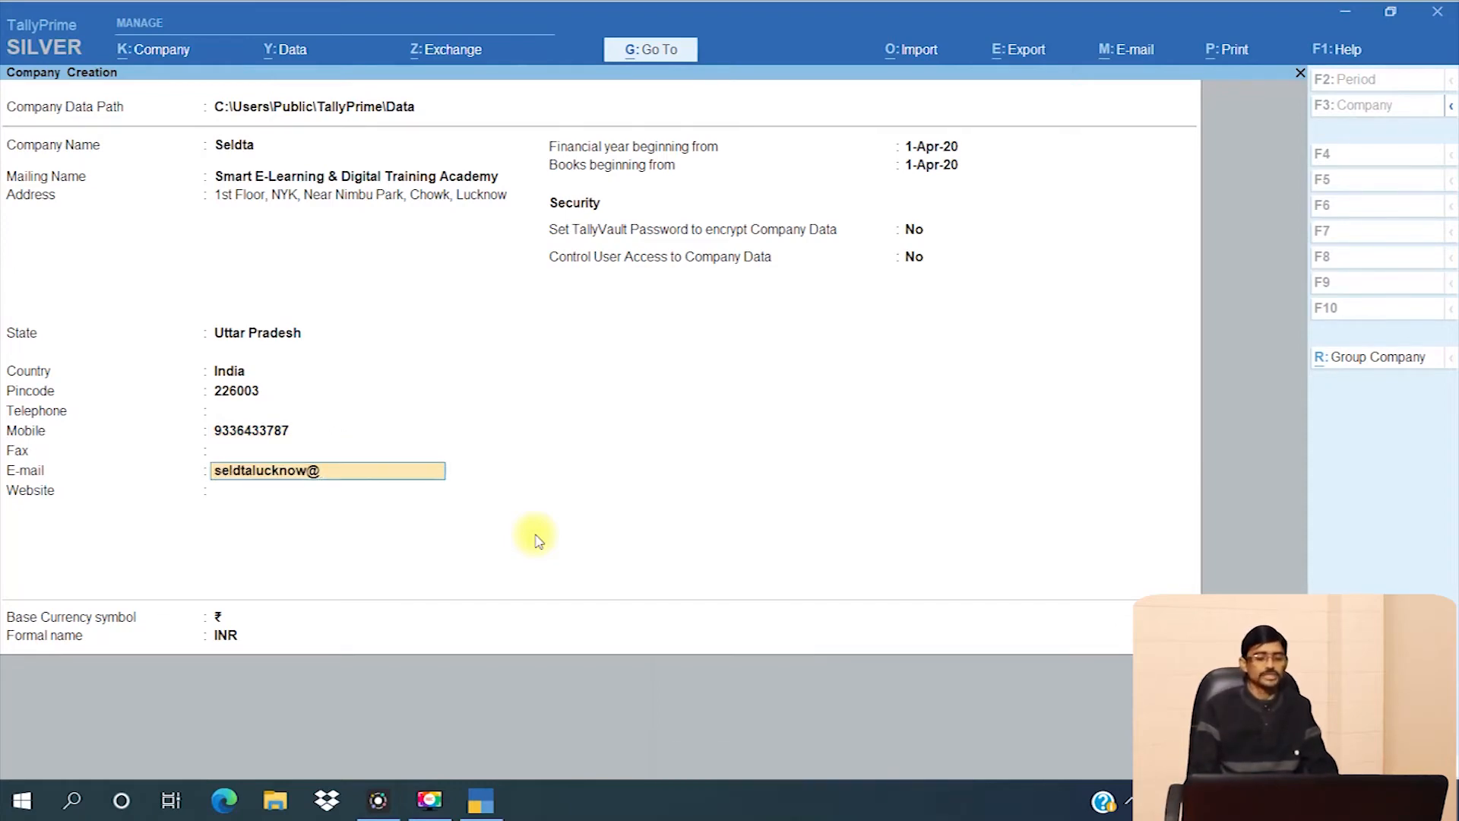
{"action": "key", "text": "Return"}
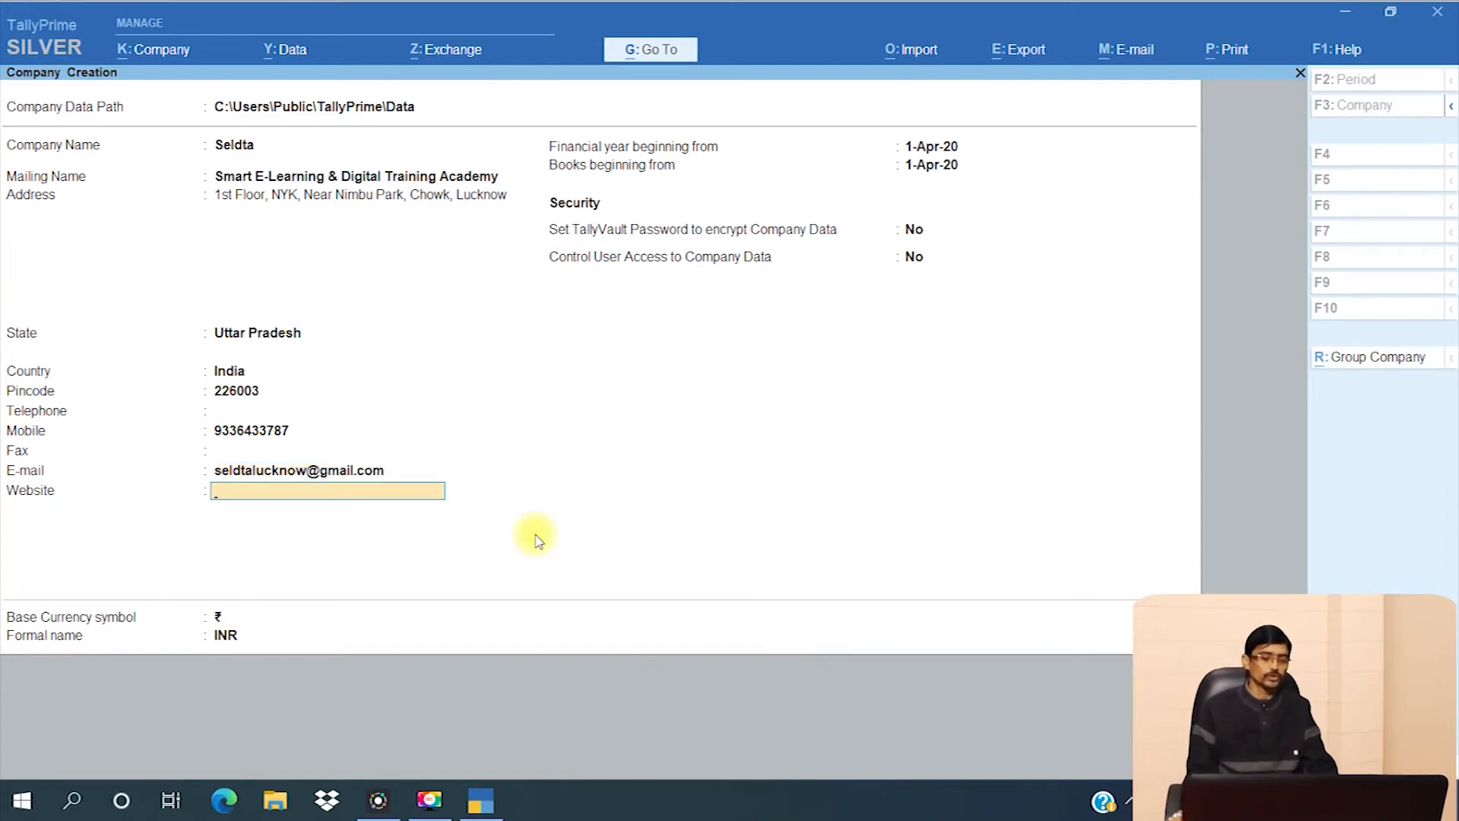
{"action": "key", "text": "Return"}
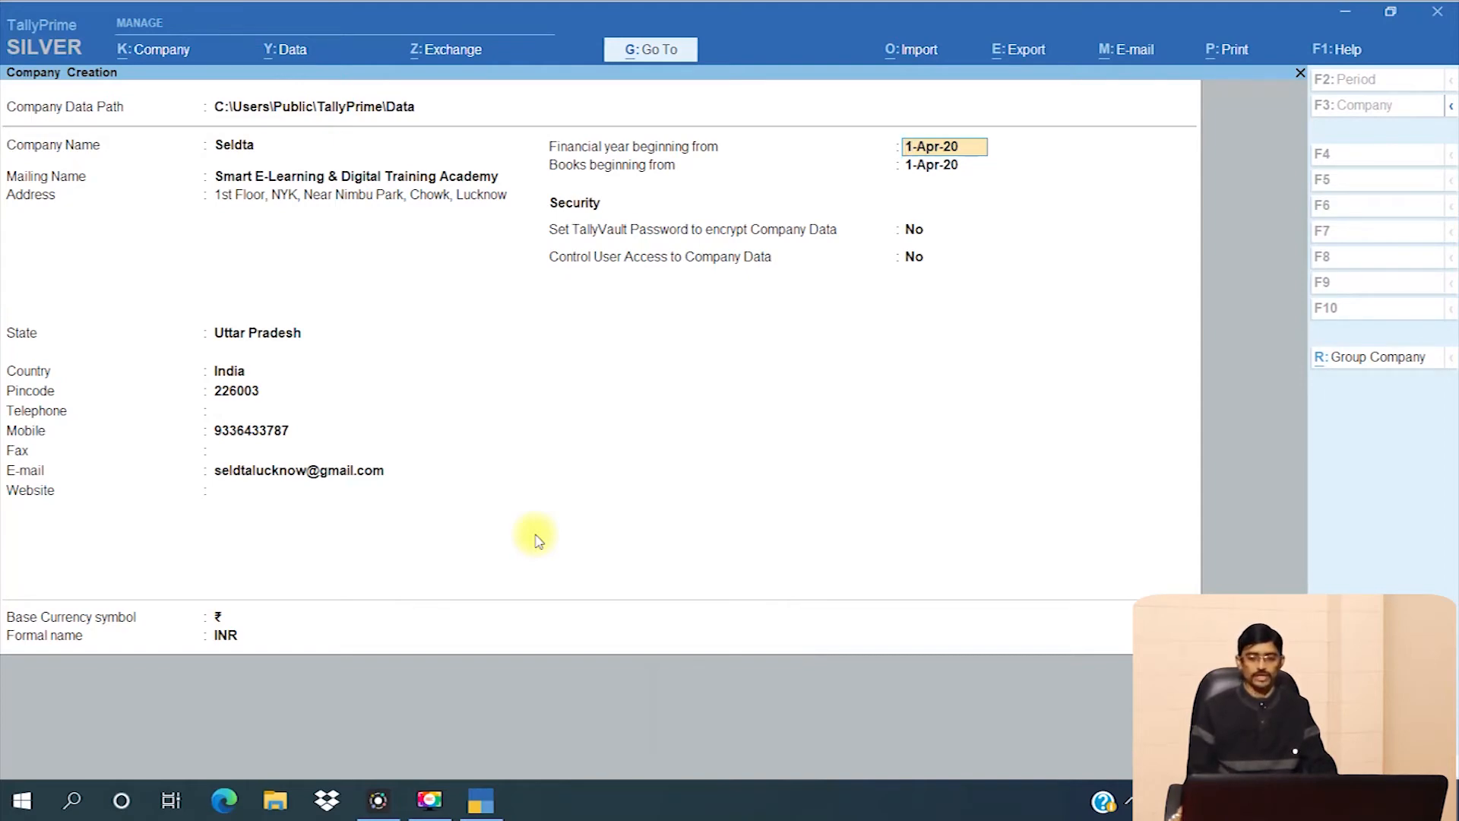
- Keep the 1-Apr-20 financial year and remaining defaults, then confirm saving Seldta
{"action": "key", "text": "Return"}
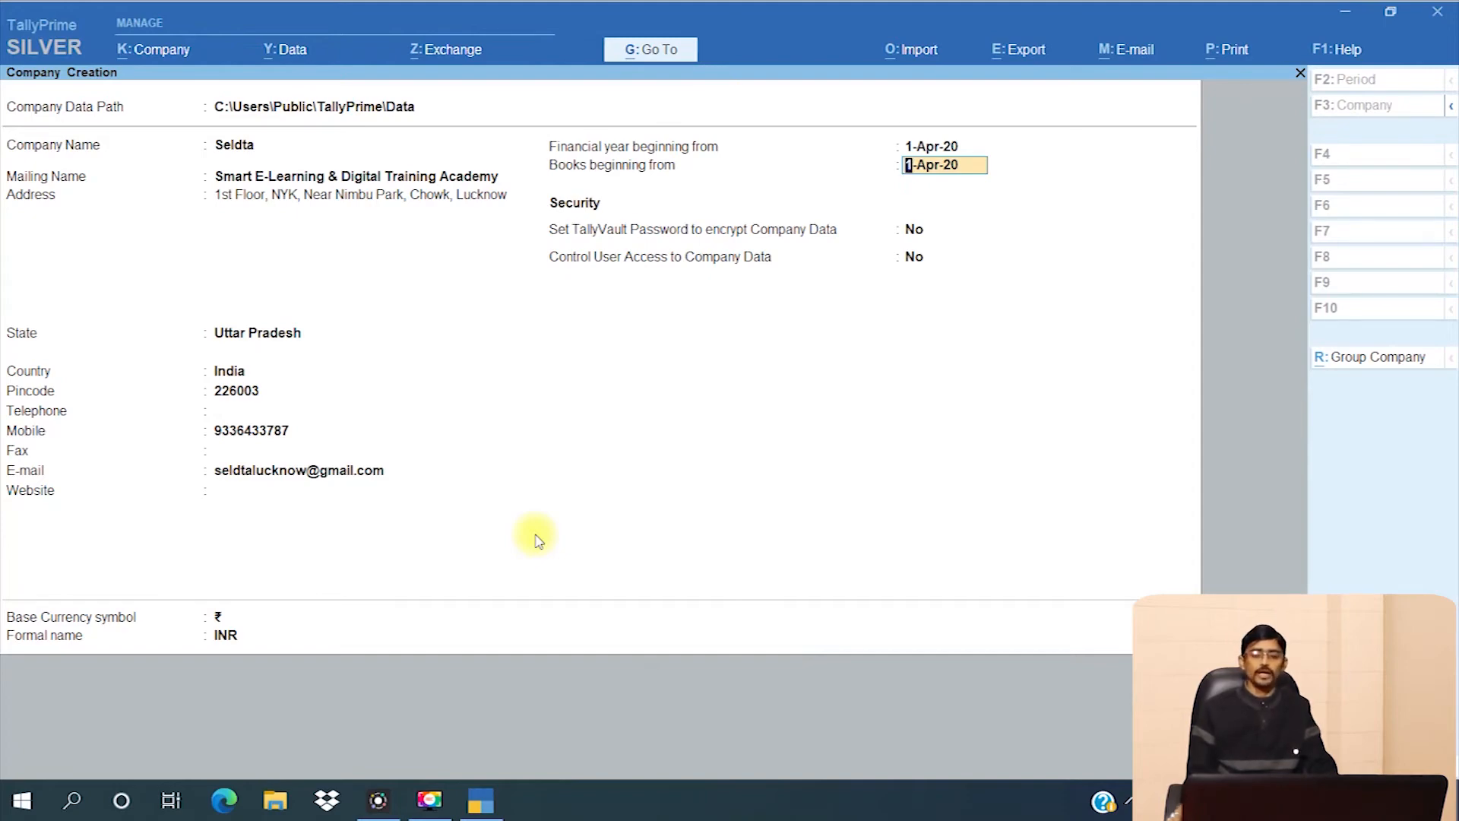
{"action": "key", "text": "Return"}
{"action": "key", "text": "Return"}
{"action": "key", "text": "Return"}
{"action": "key", "text": "Return"}
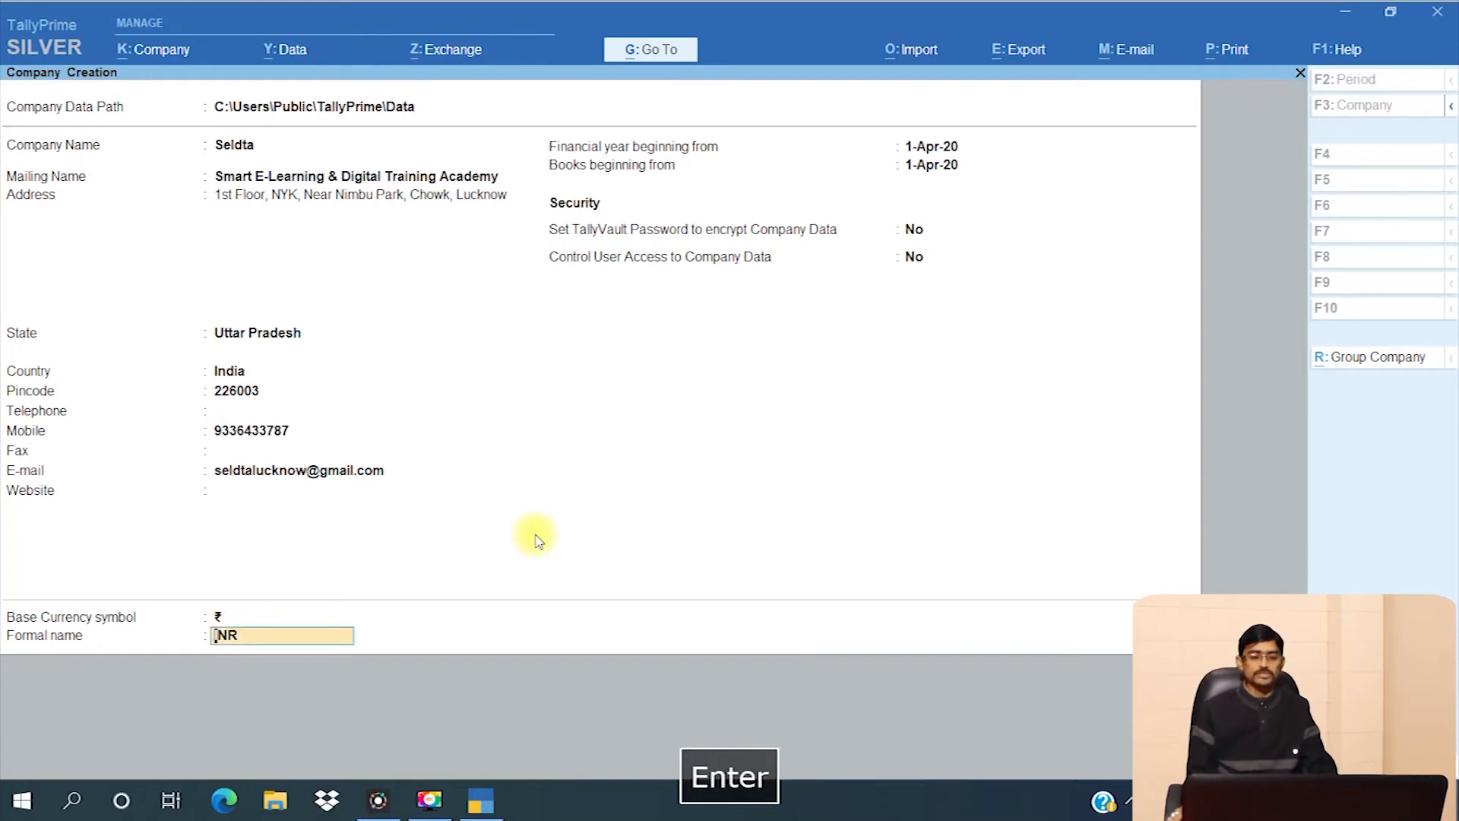
{"action": "key", "text": "Return"}
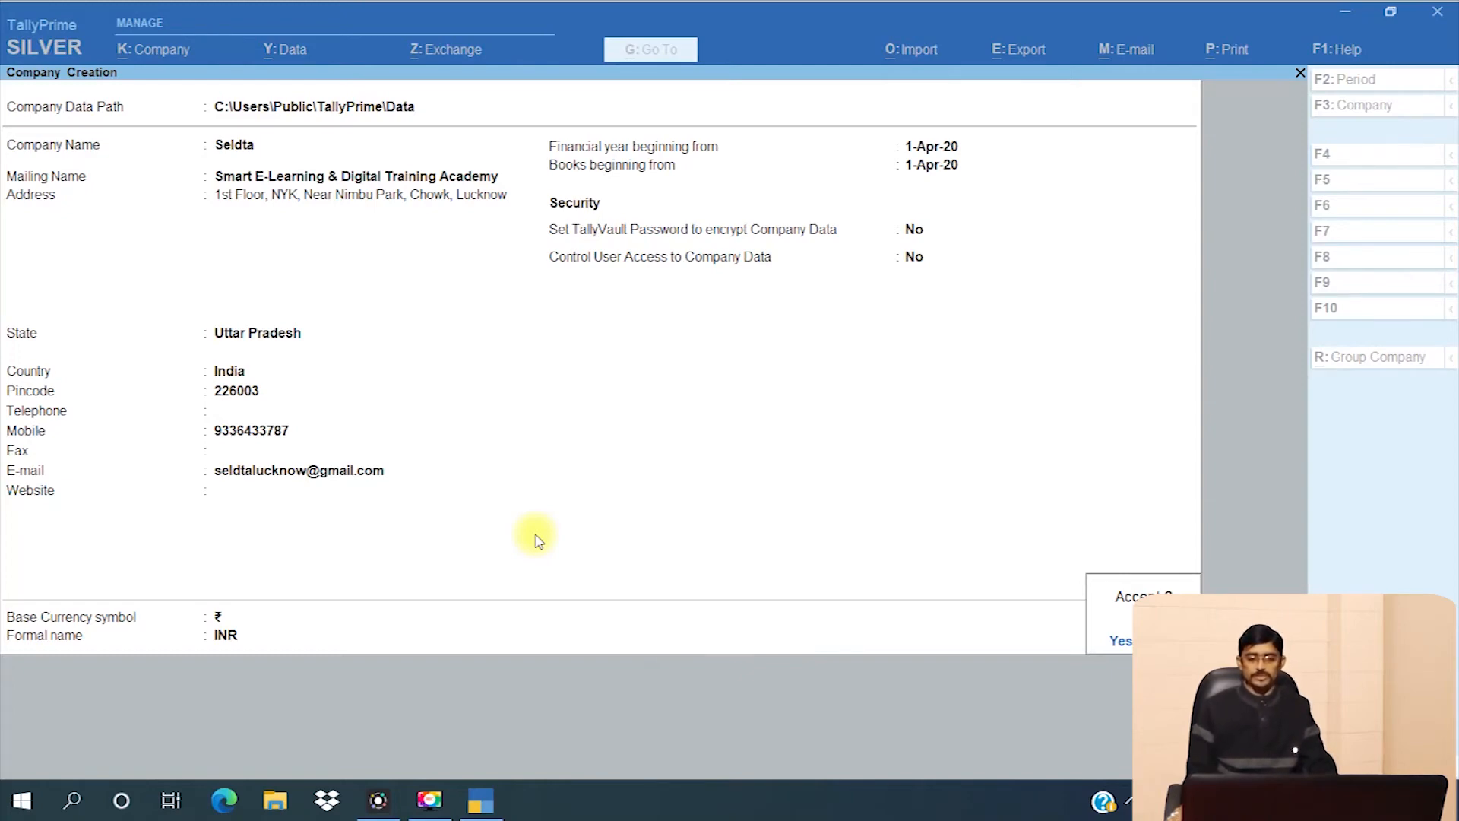
{"action": "key", "text": "Return"}
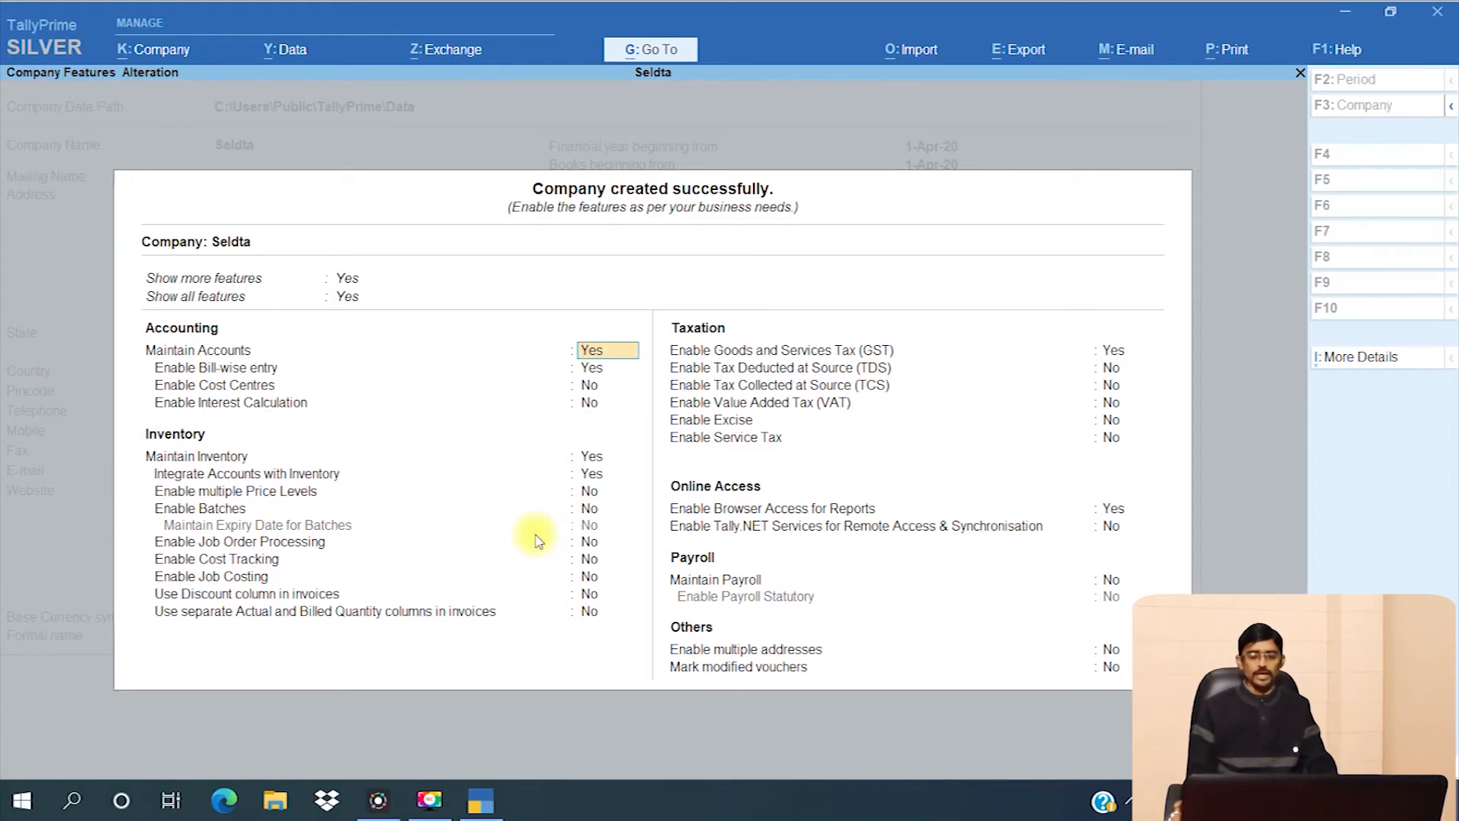
- Accept Seldta's company features unchanged with Ctrl+A
{"action": "key", "text": "Return"}
{"action": "key", "text": "Return"}
{"action": "key", "text": "Return"}
{"action": "key", "text": "Return"}
{"action": "key", "text": "Return"}
{"action": "key", "text": "Return"}
{"action": "key", "text": "Return"}
{"action": "key", "text": "Return"}
{"action": "key", "text": "Return"}
{"action": "key", "text": "Return"}
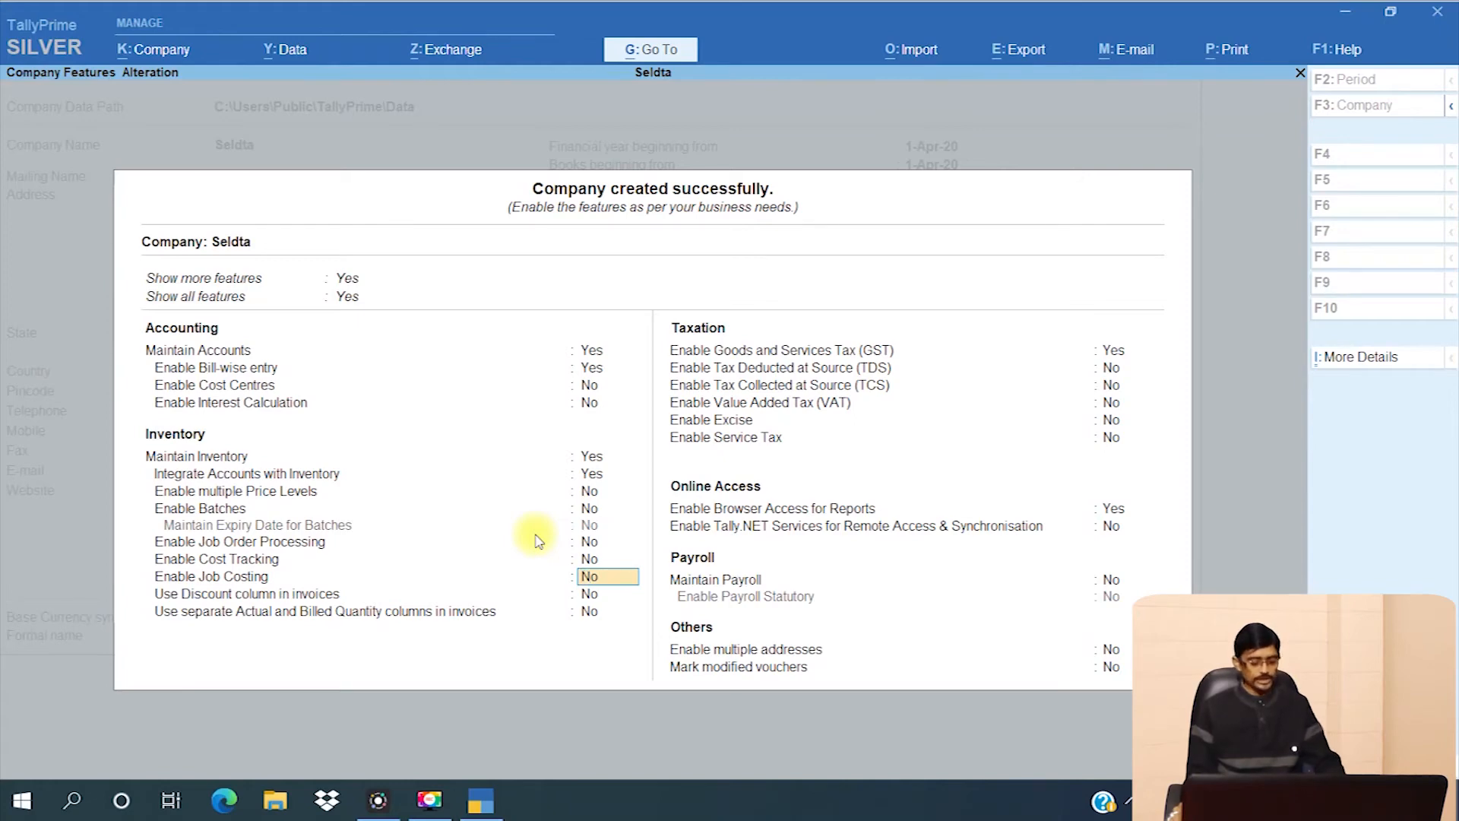
{"action": "key", "text": "ctrl"}
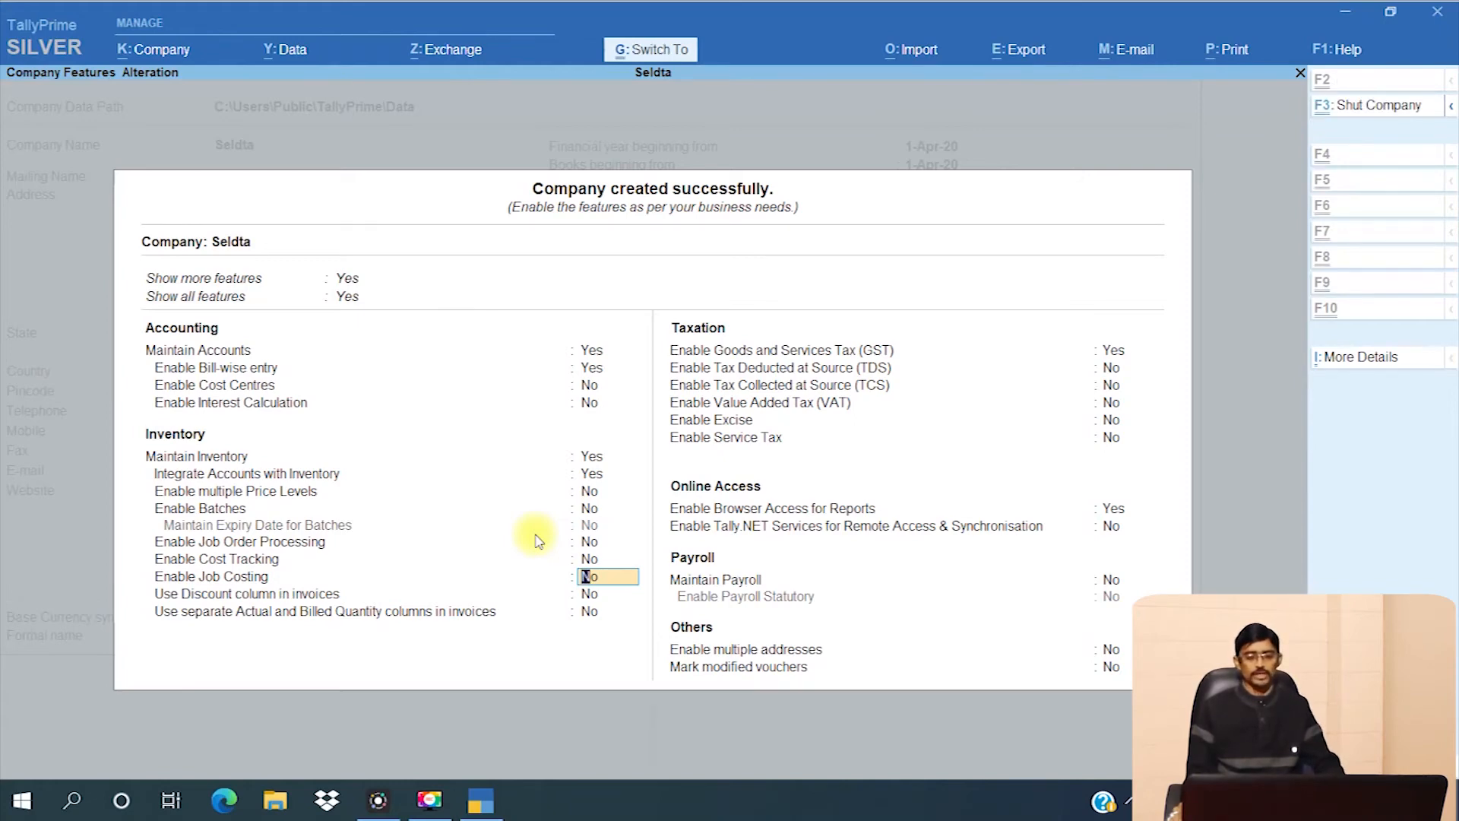
{"action": "key", "text": "ctrl+a"}
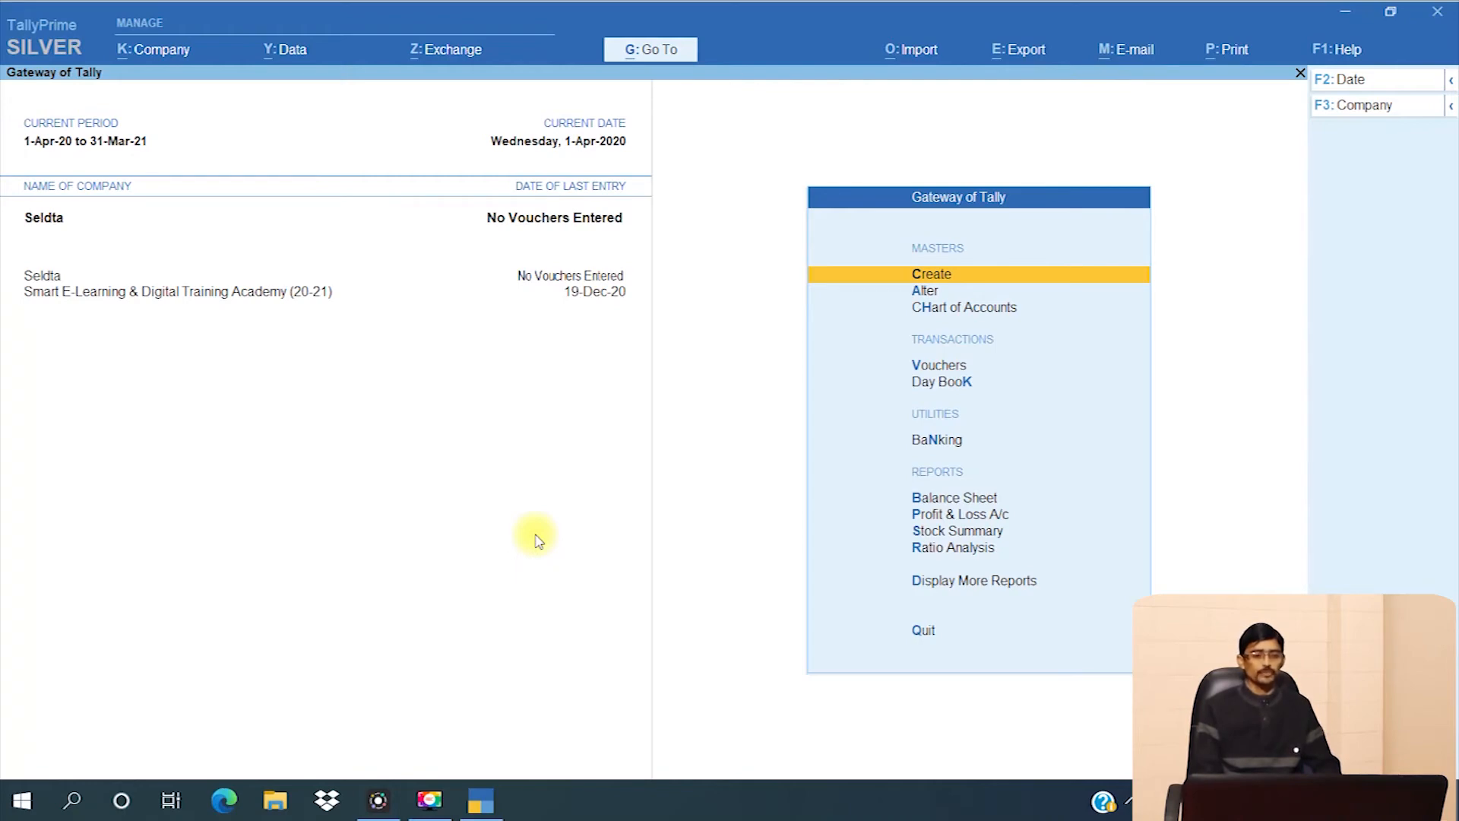
- Choose Shut from the Alt+K Company menu to list the loaded companies
{"action": "key", "text": "alt"}
{"action": "key", "text": "alt+k"}
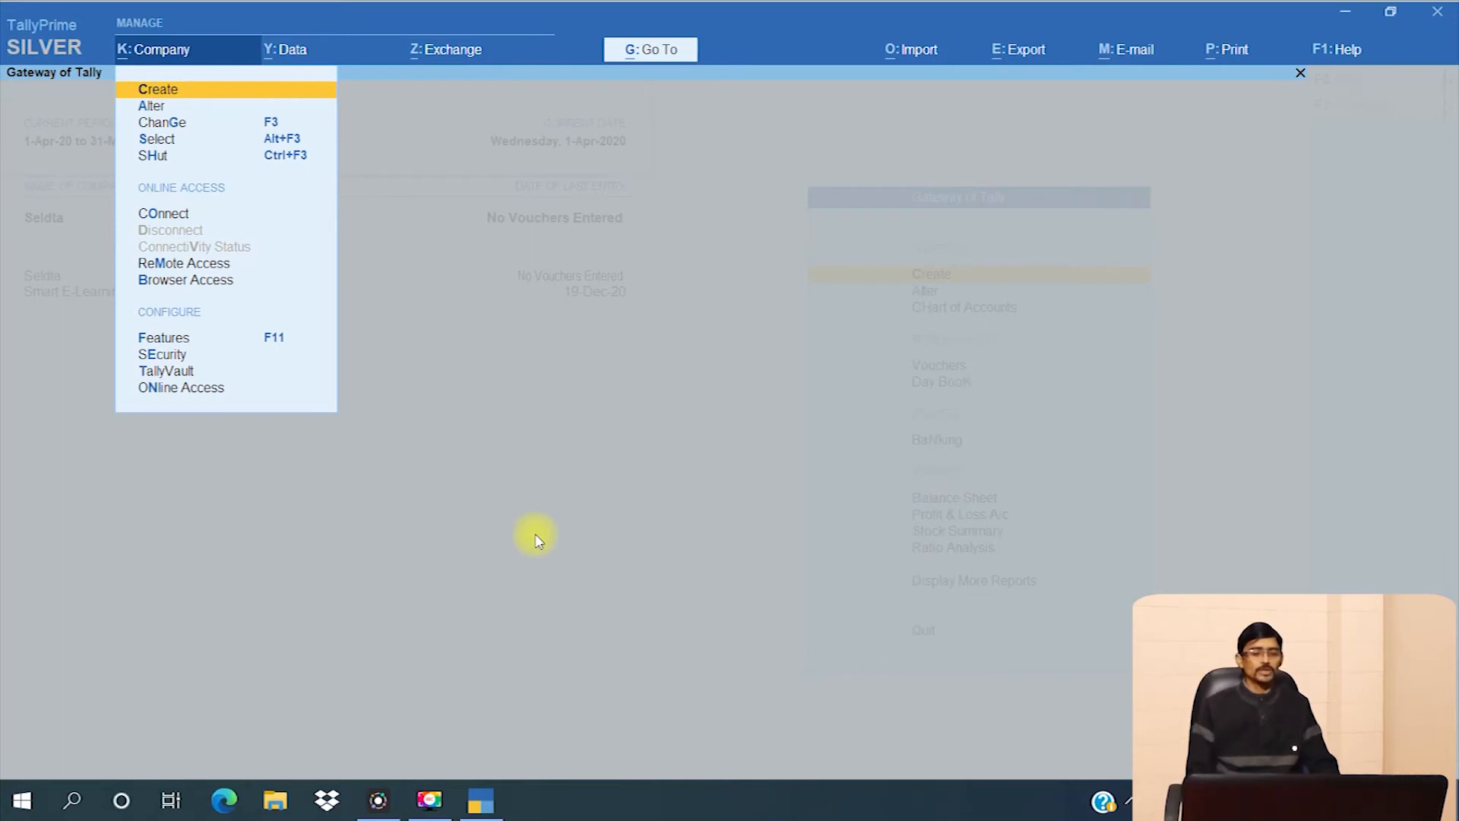
{"action": "key", "text": "Down"}
{"action": "key", "text": "Down"}
{"action": "key", "text": "Down"}
{"action": "key", "text": "Down"}
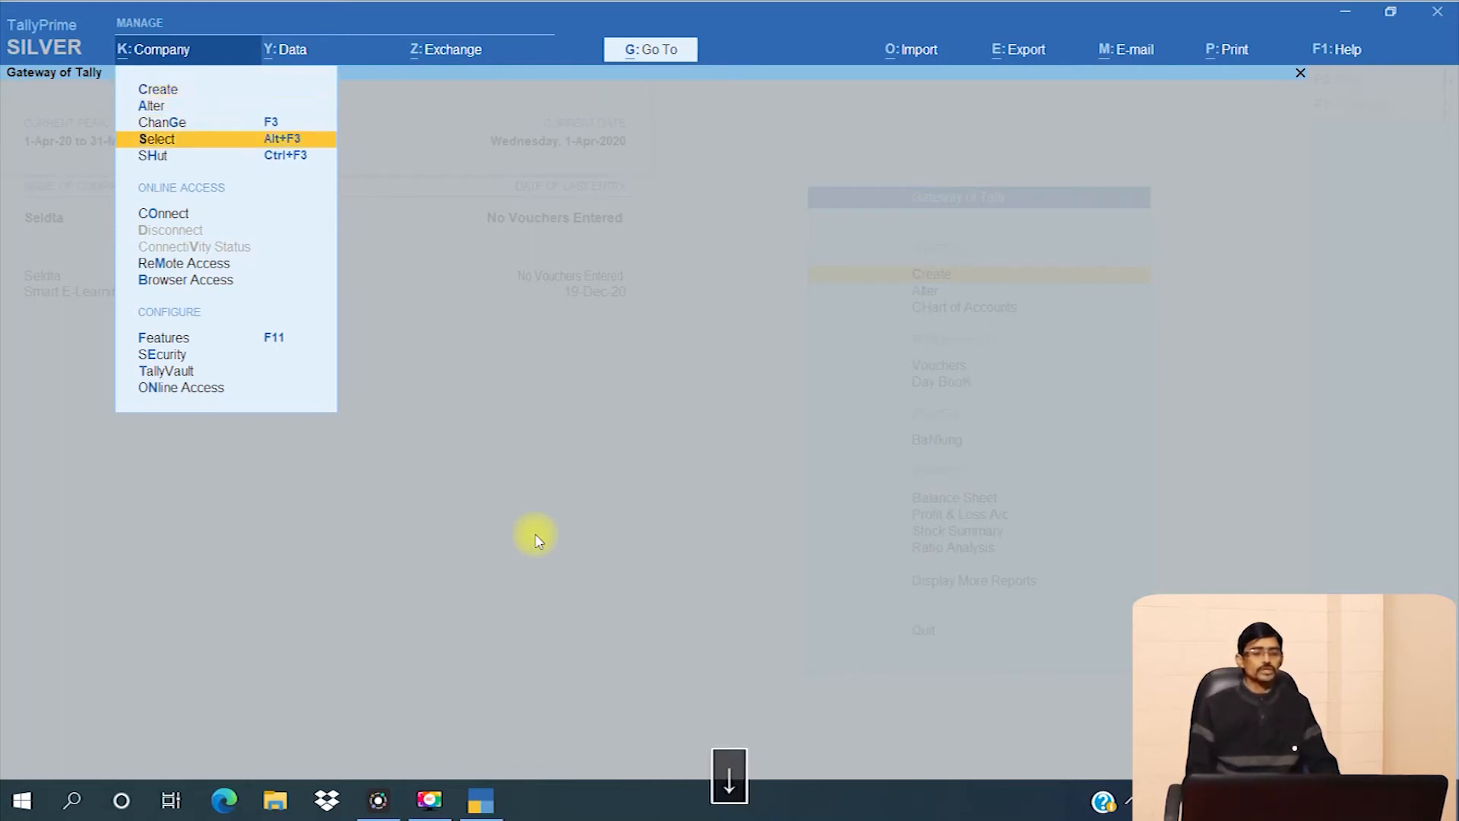
{"action": "key", "text": "Return"}
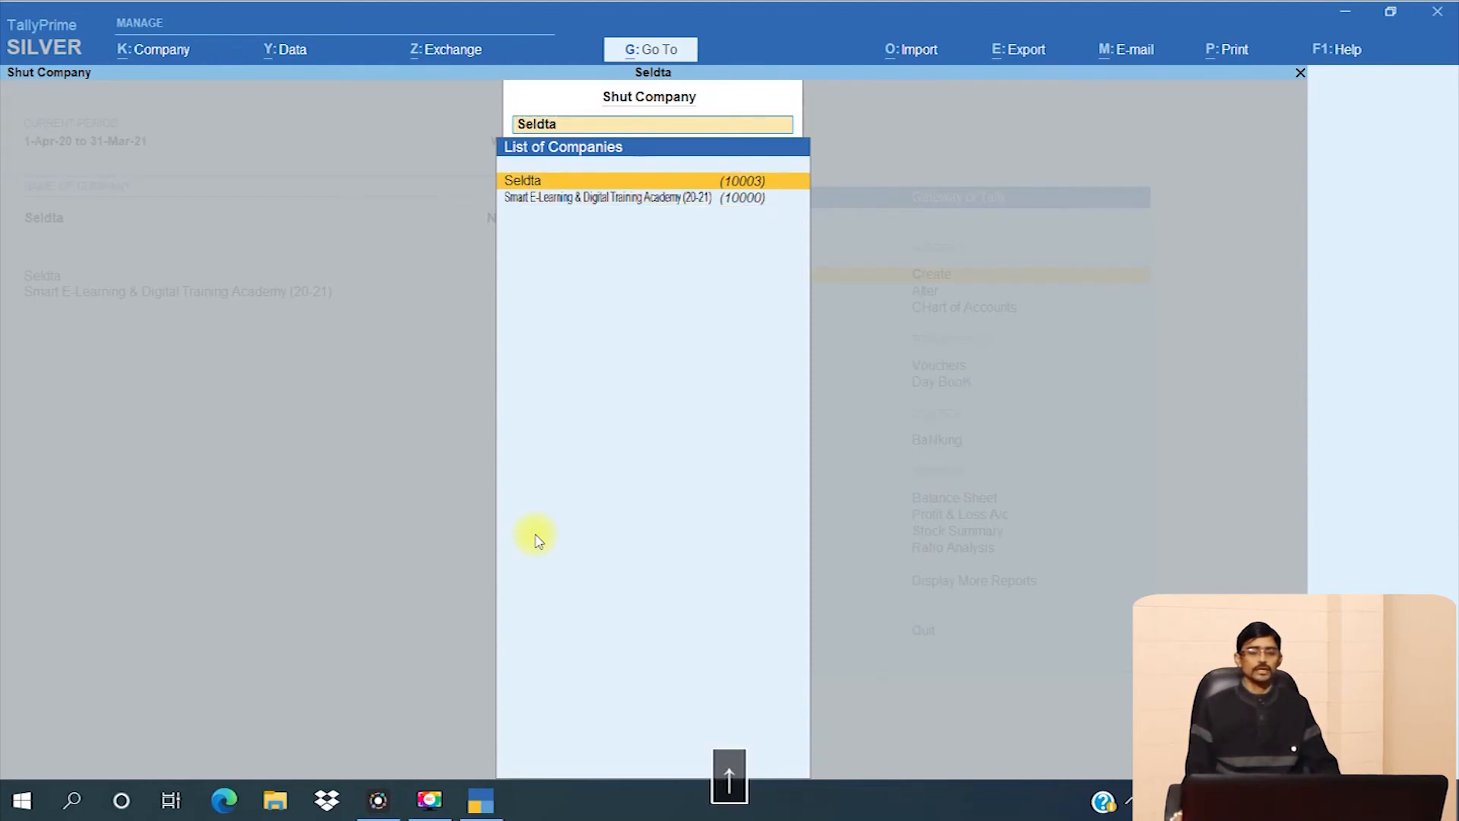
- Shut the company Seldta from the list
{"action": "key", "text": "Return"}
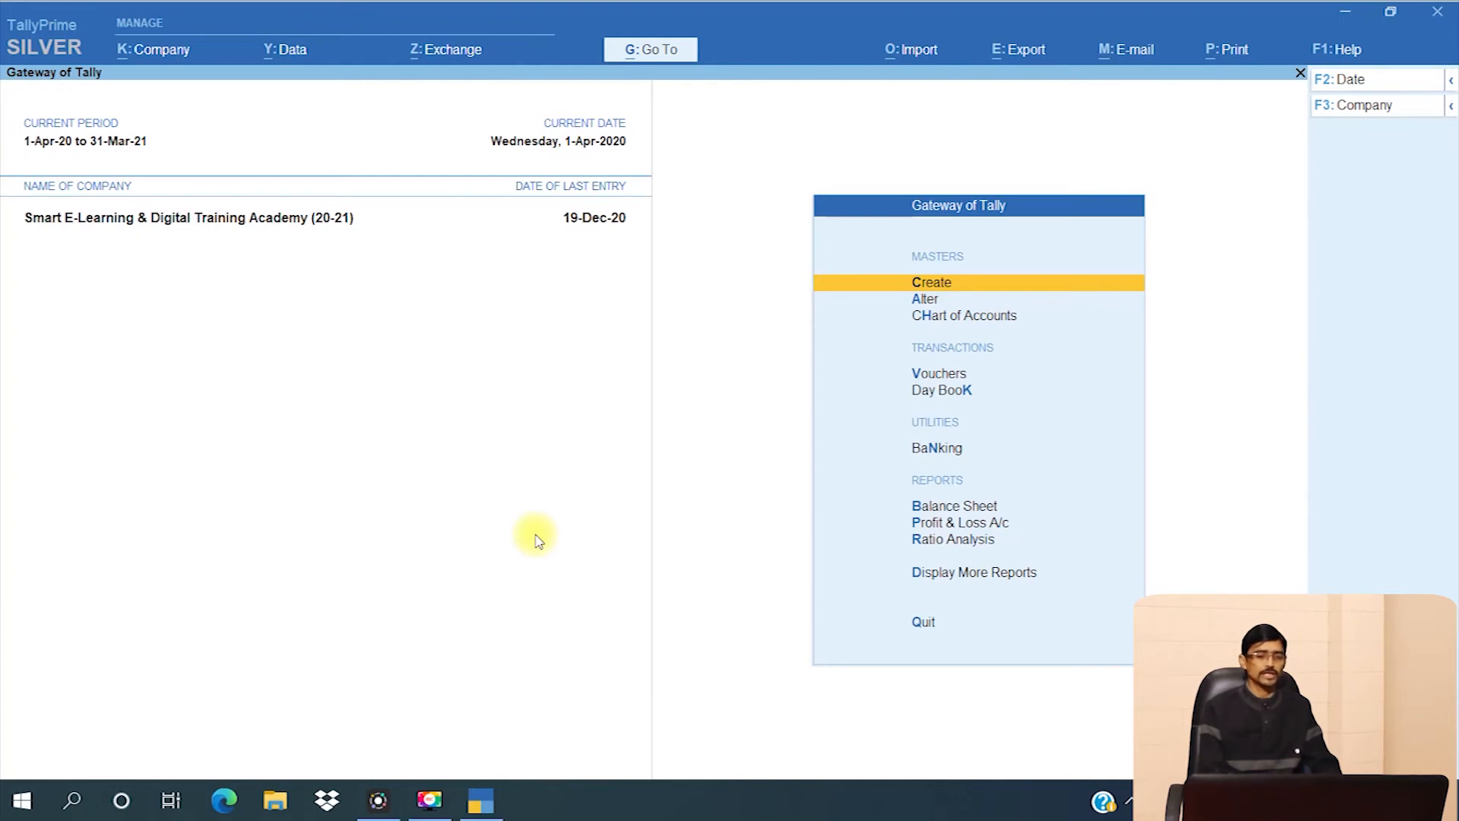
- Choose Select from the Alt+K Company menu to list companies available to load
{"action": "key", "text": "alt"}
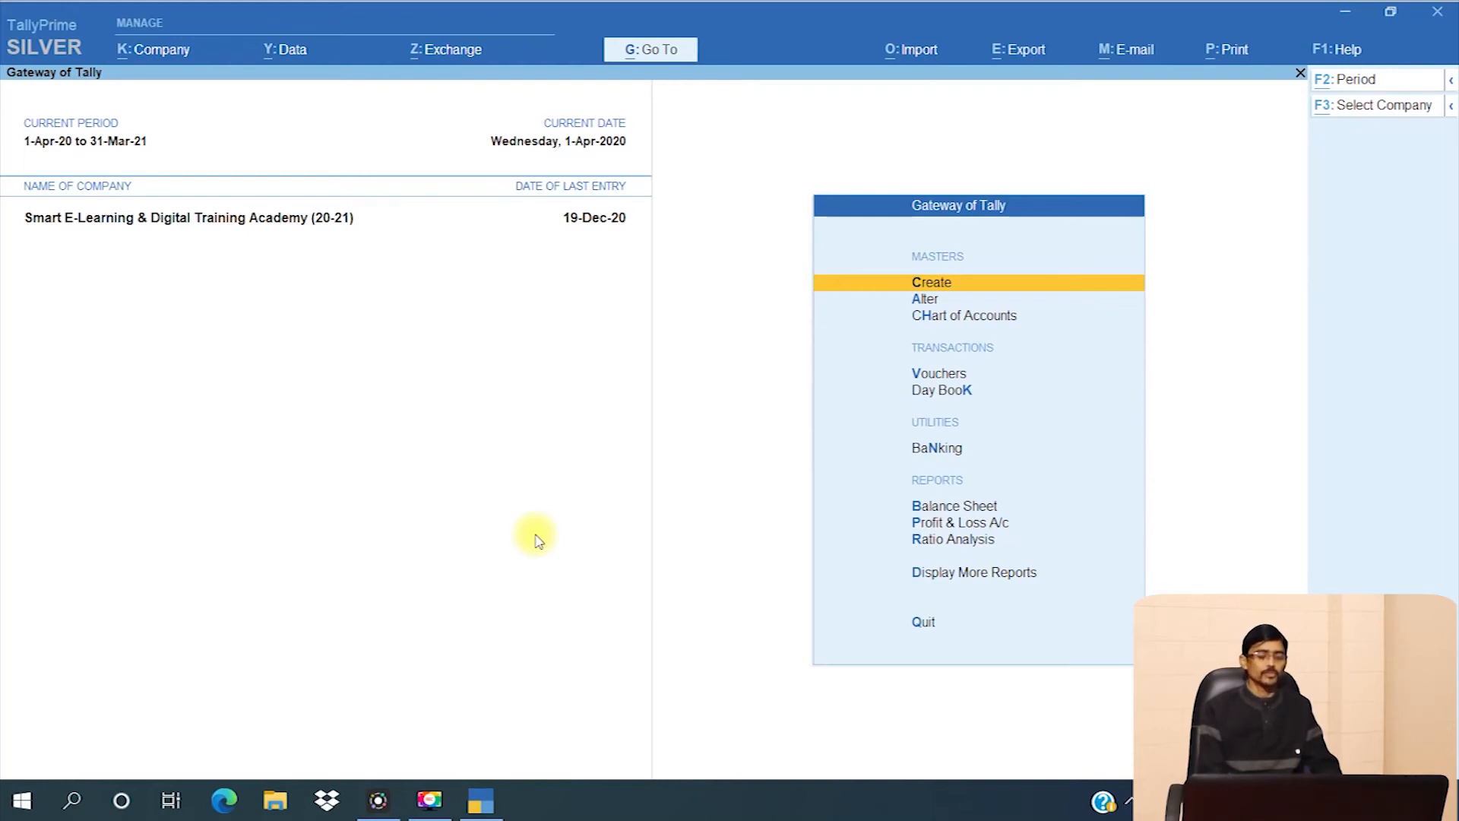
{"action": "key", "text": "alt+k"}
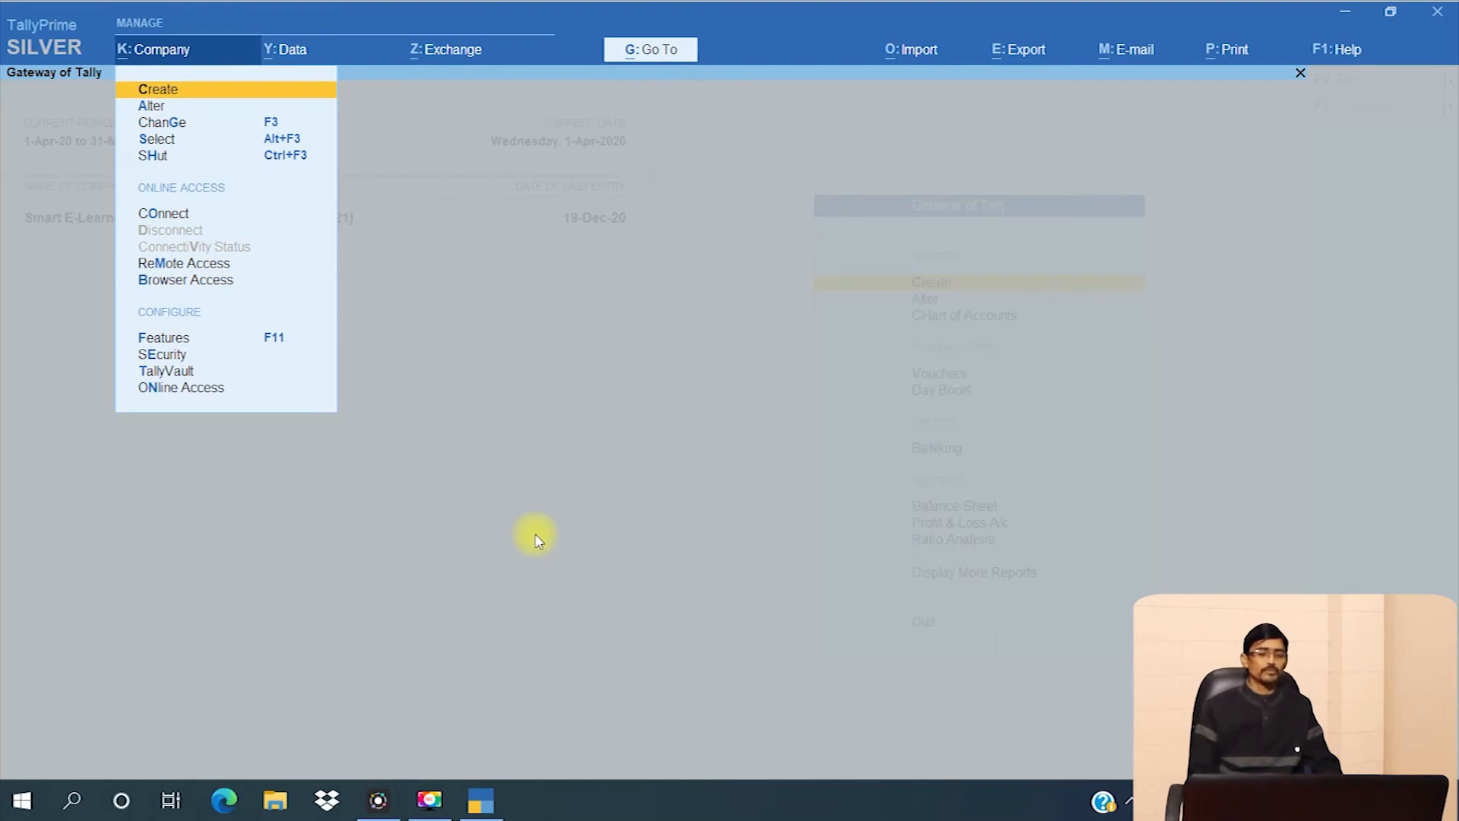
{"action": "key", "text": "Down"}
{"action": "key", "text": "Down"}
{"action": "key", "text": "Down"}
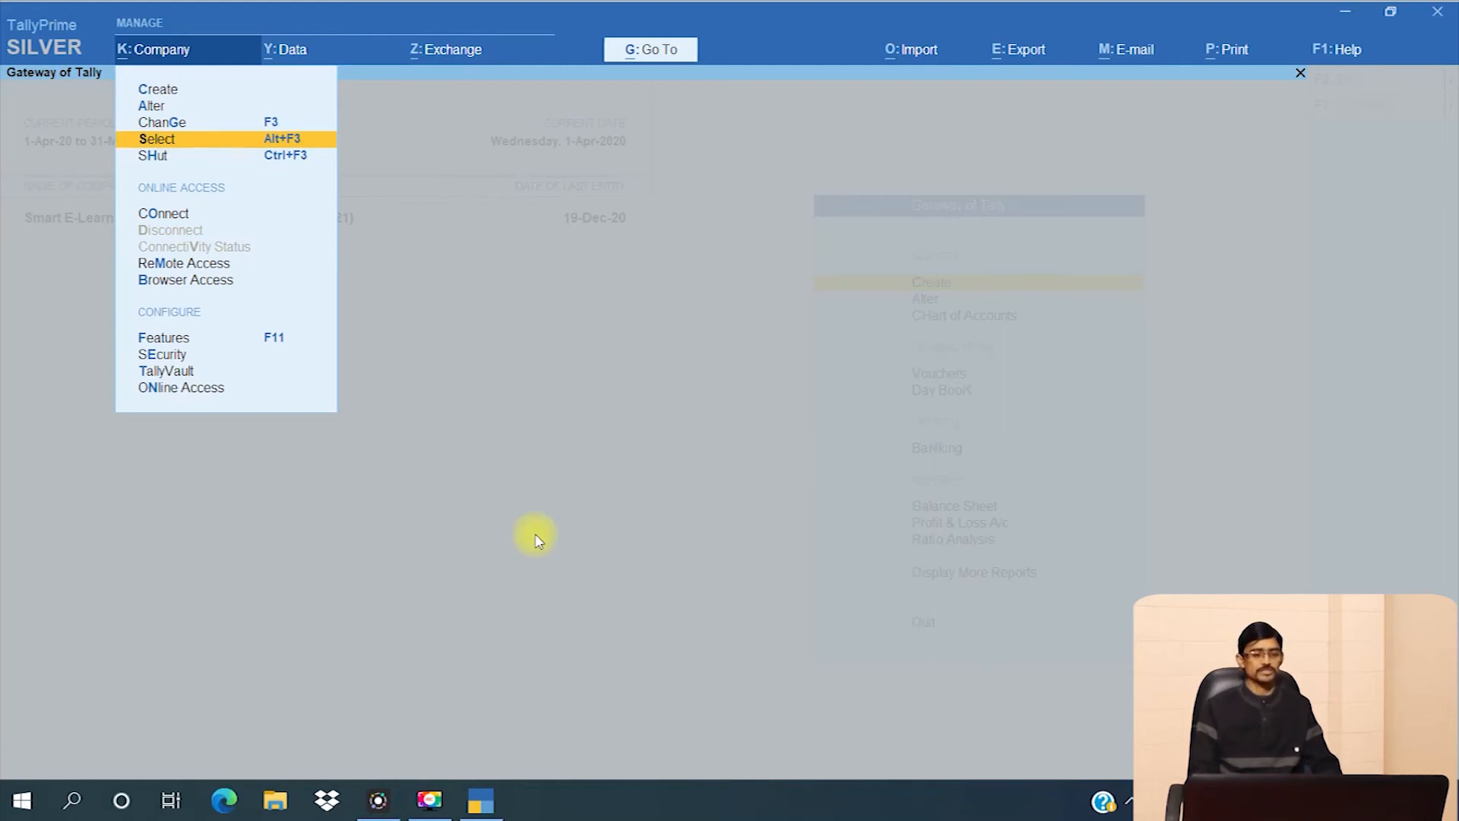
{"action": "key", "text": "Return"}
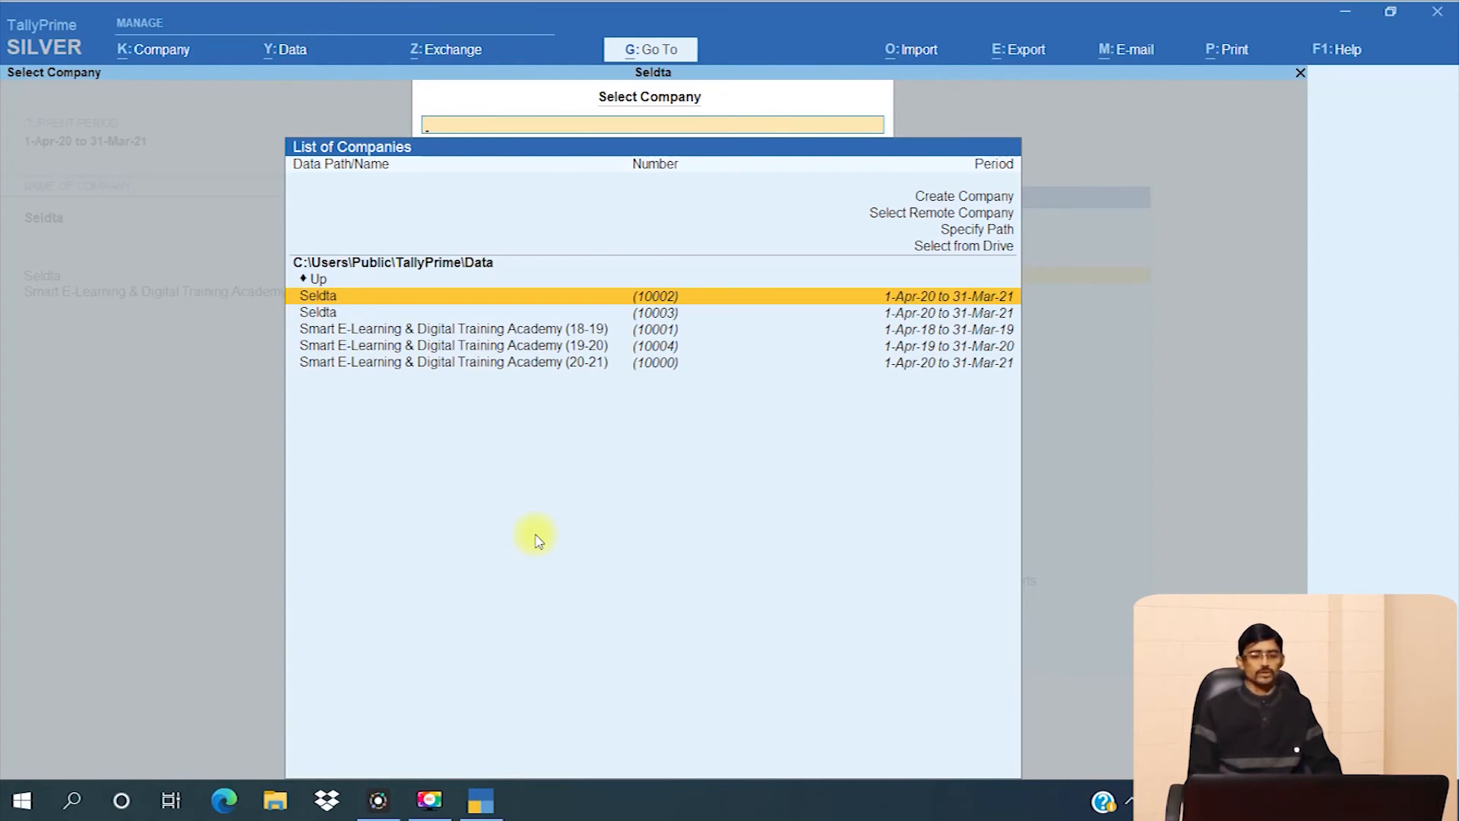
- Load Seldta (10003) from the List of Companies alongside the training academy (20-21)
{"action": "key", "text": "Down"}
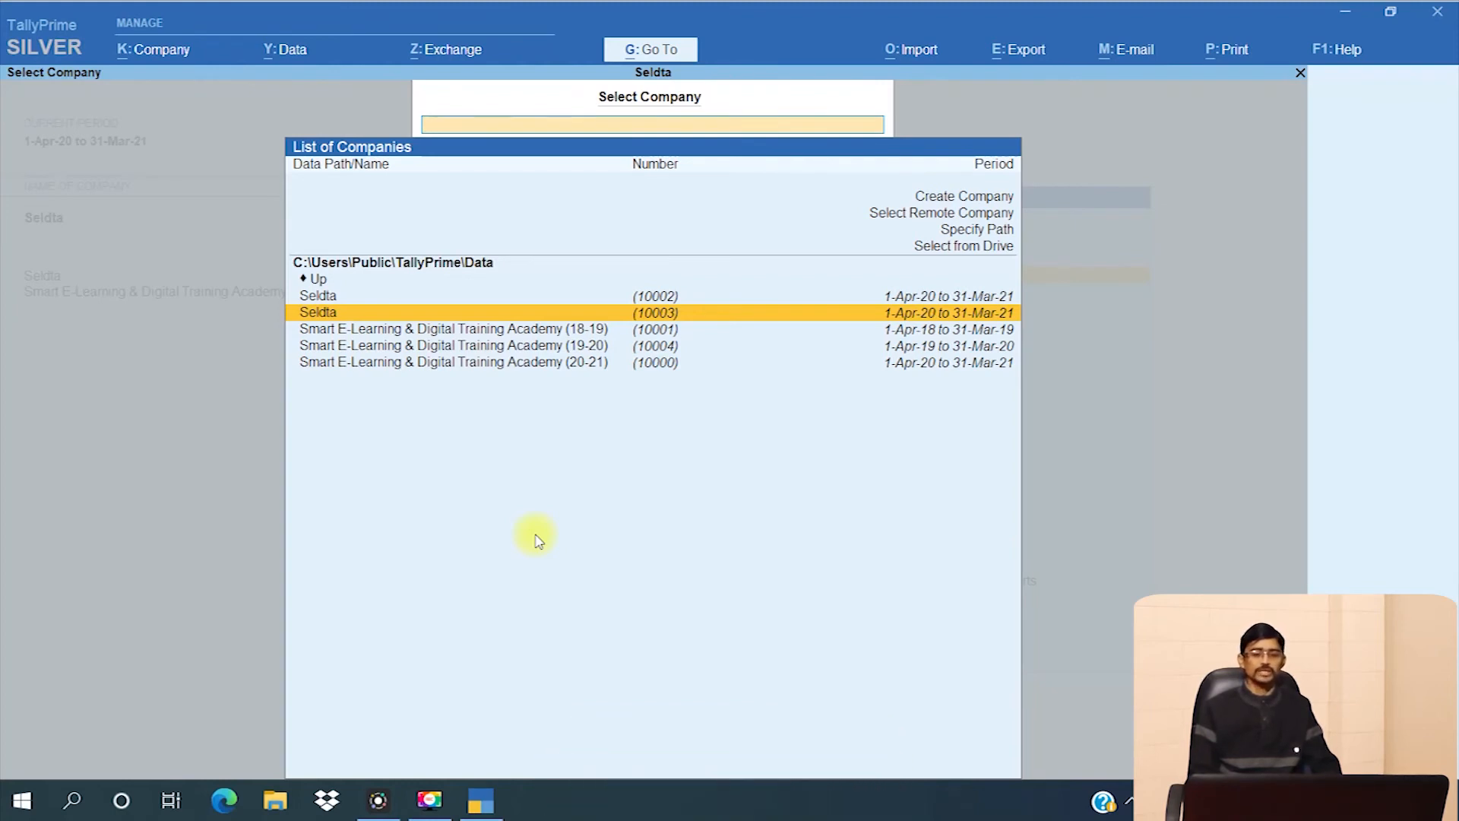
{"action": "key", "text": "Up"}
{"action": "key", "text": "Down"}
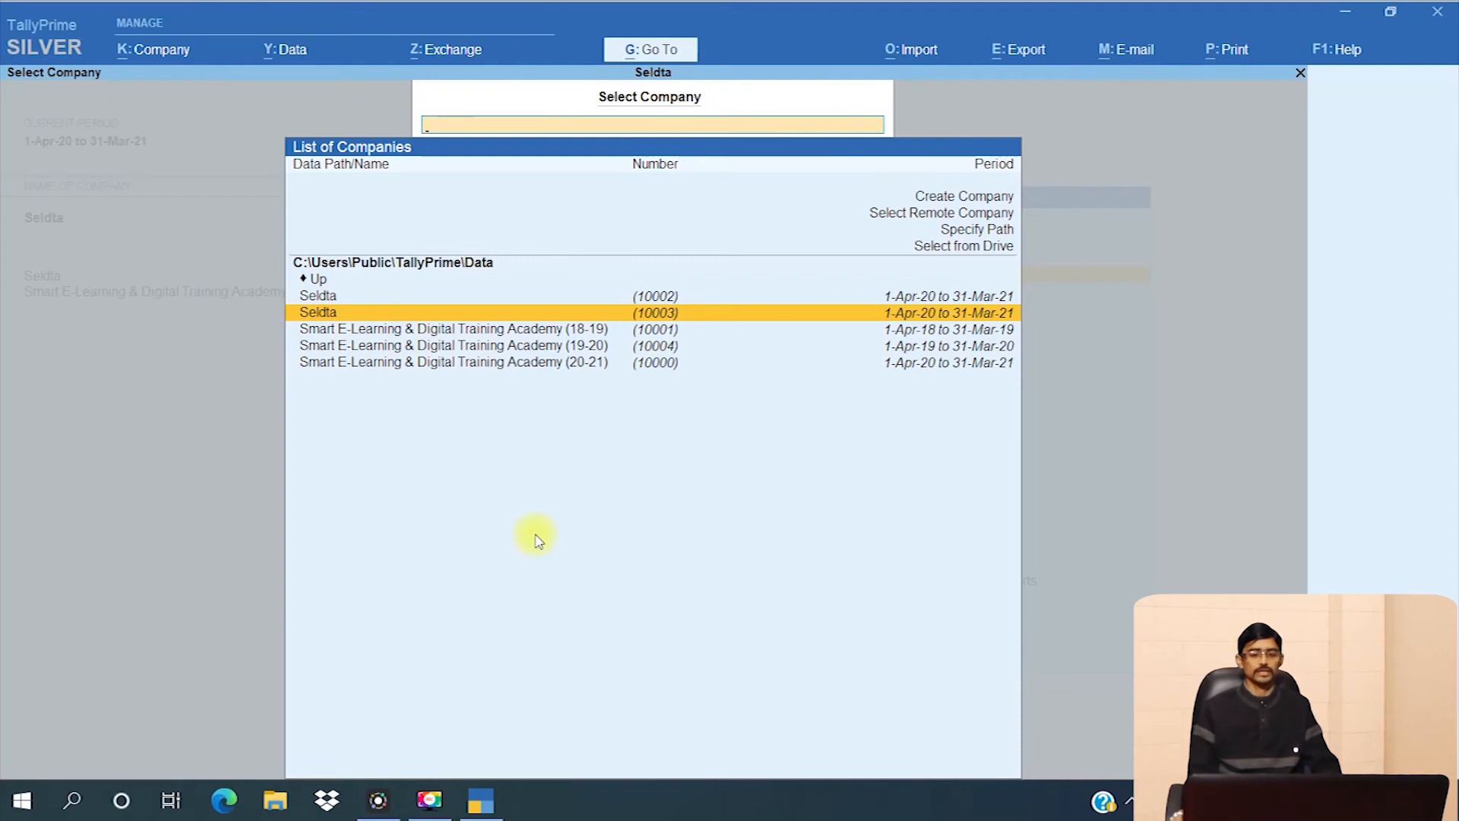
{"action": "key", "text": "Return"}
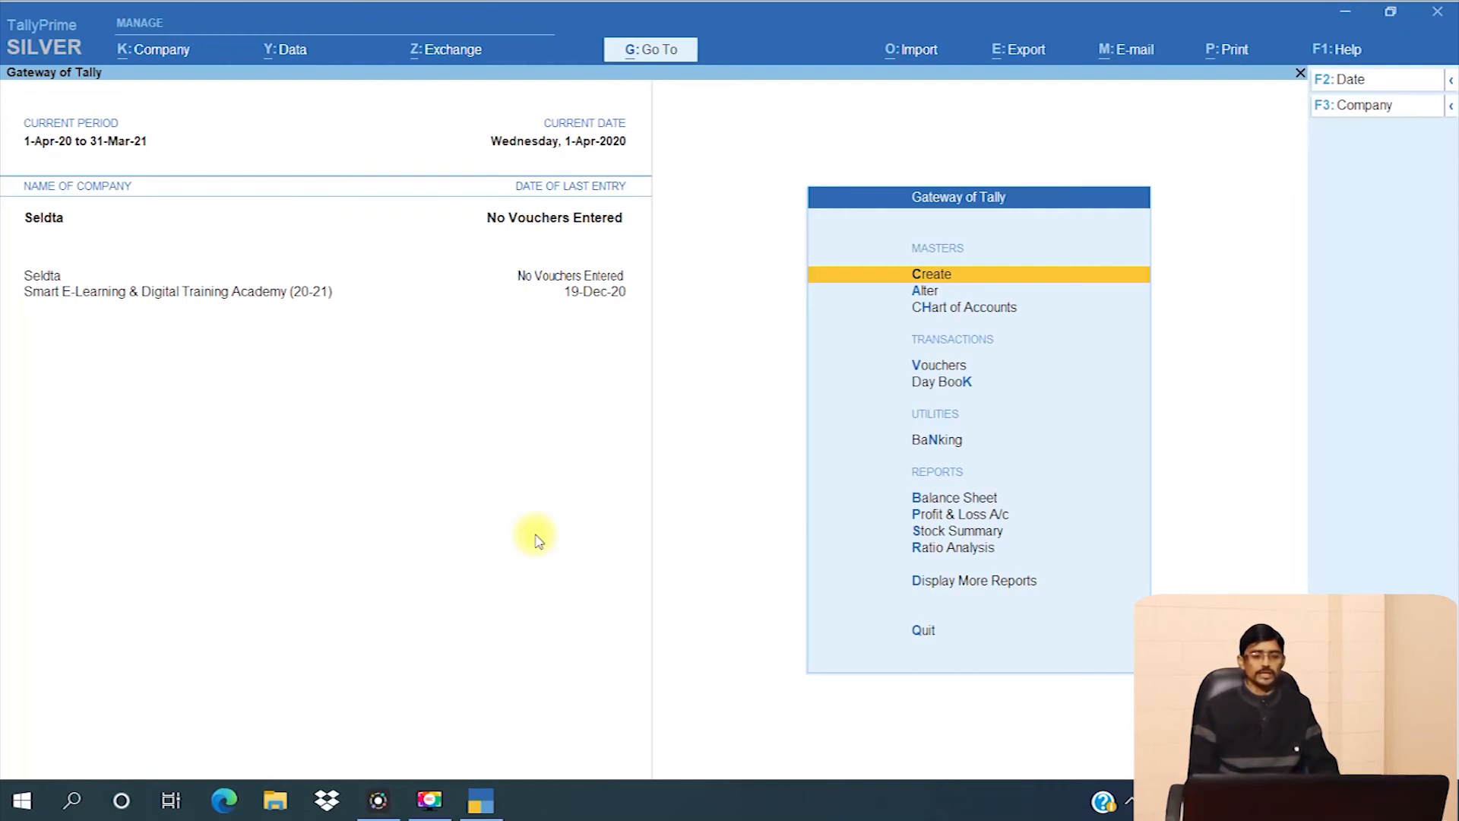
{"action": "key", "text": "alt+k"}
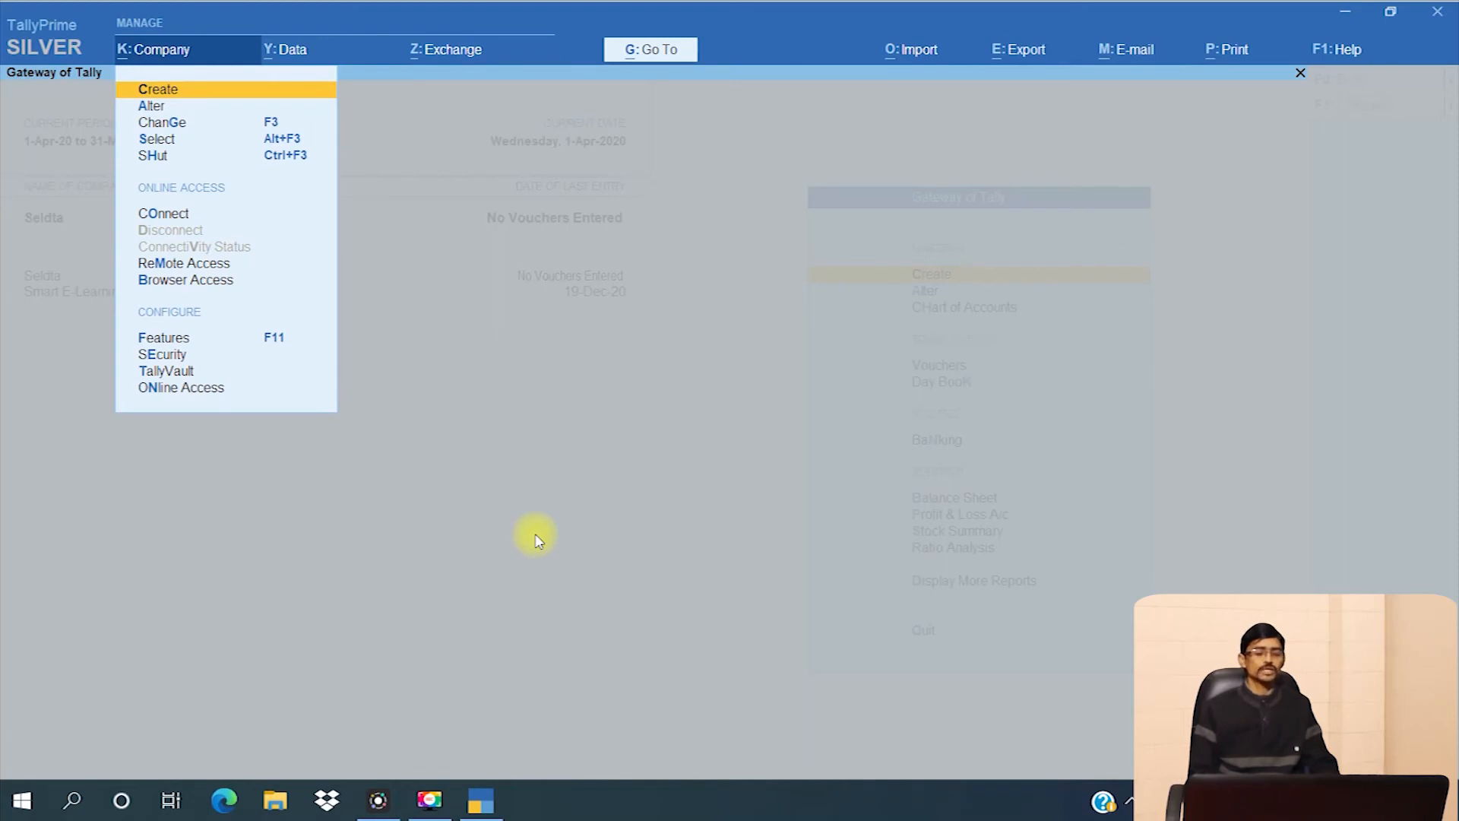
- Choose Alter in the Company menu to list Seldta (10003) and the training academy (10000)
{"action": "key", "text": "Down"}
{"action": "key", "text": "Up"}
{"action": "key", "text": "Down"}
{"action": "key", "text": "Up"}
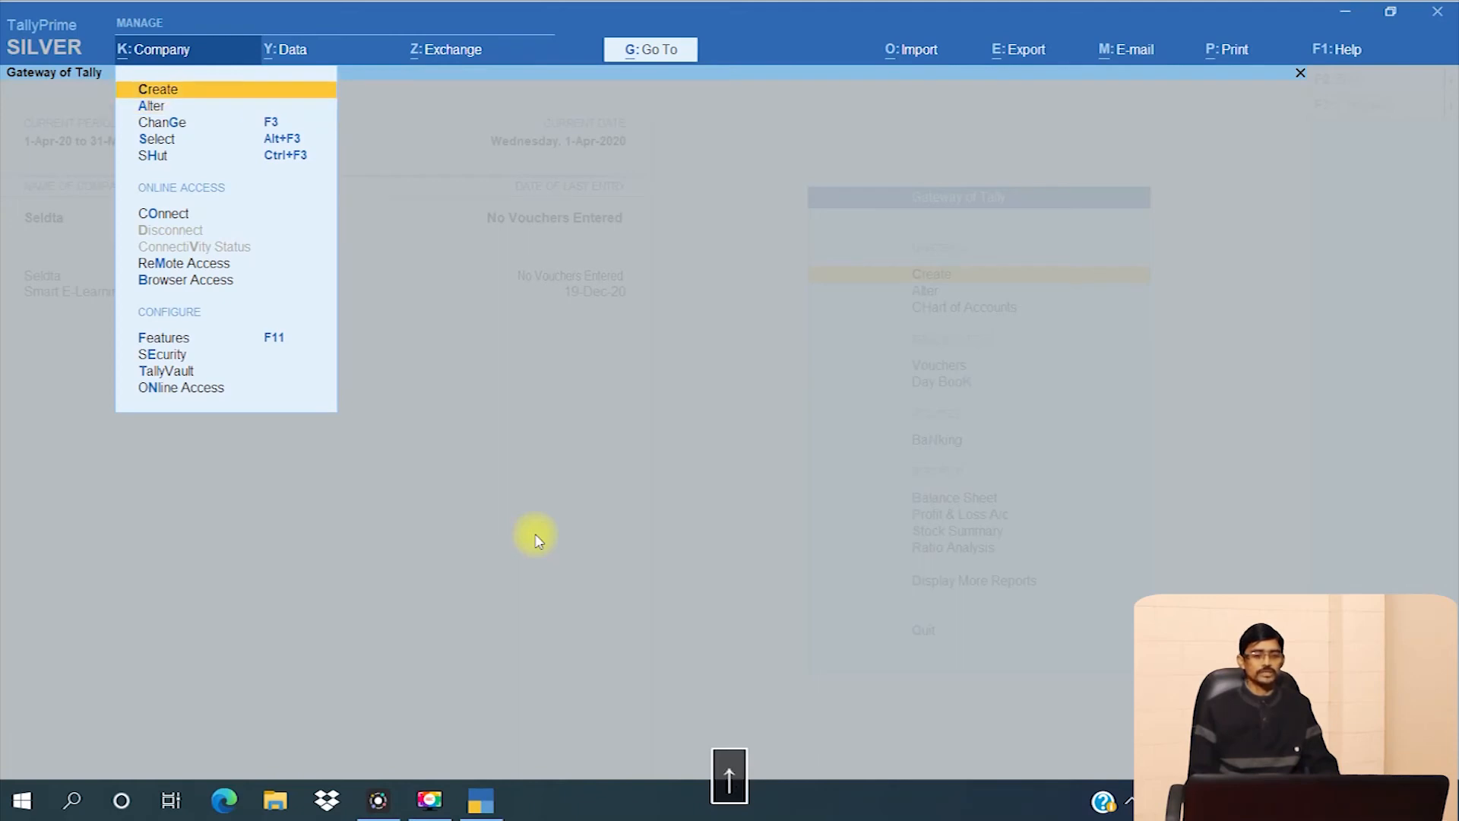
{"action": "key", "text": "Down"}
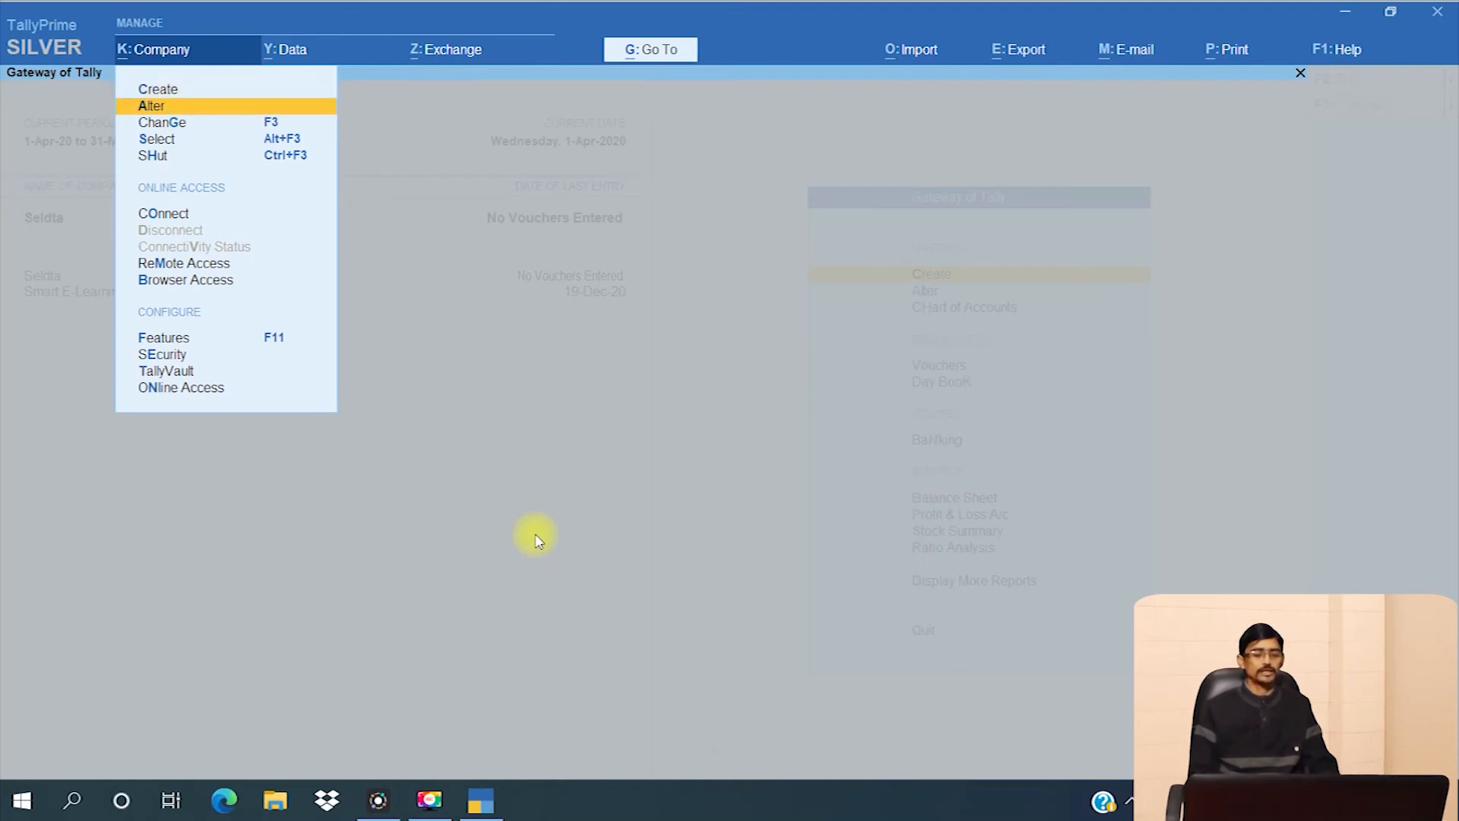
{"action": "key", "text": "Up"}
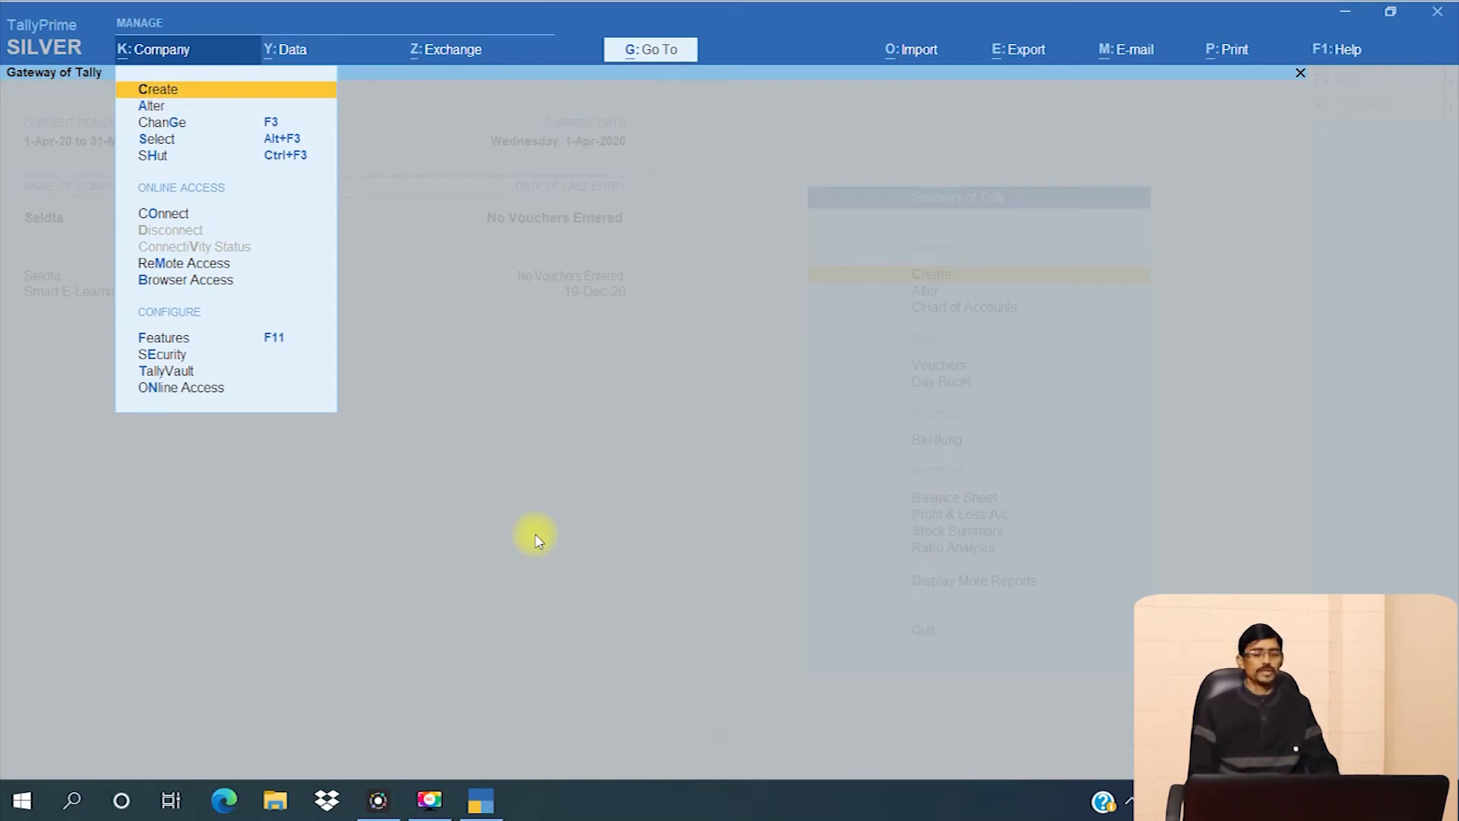
{"action": "key", "text": "a"}
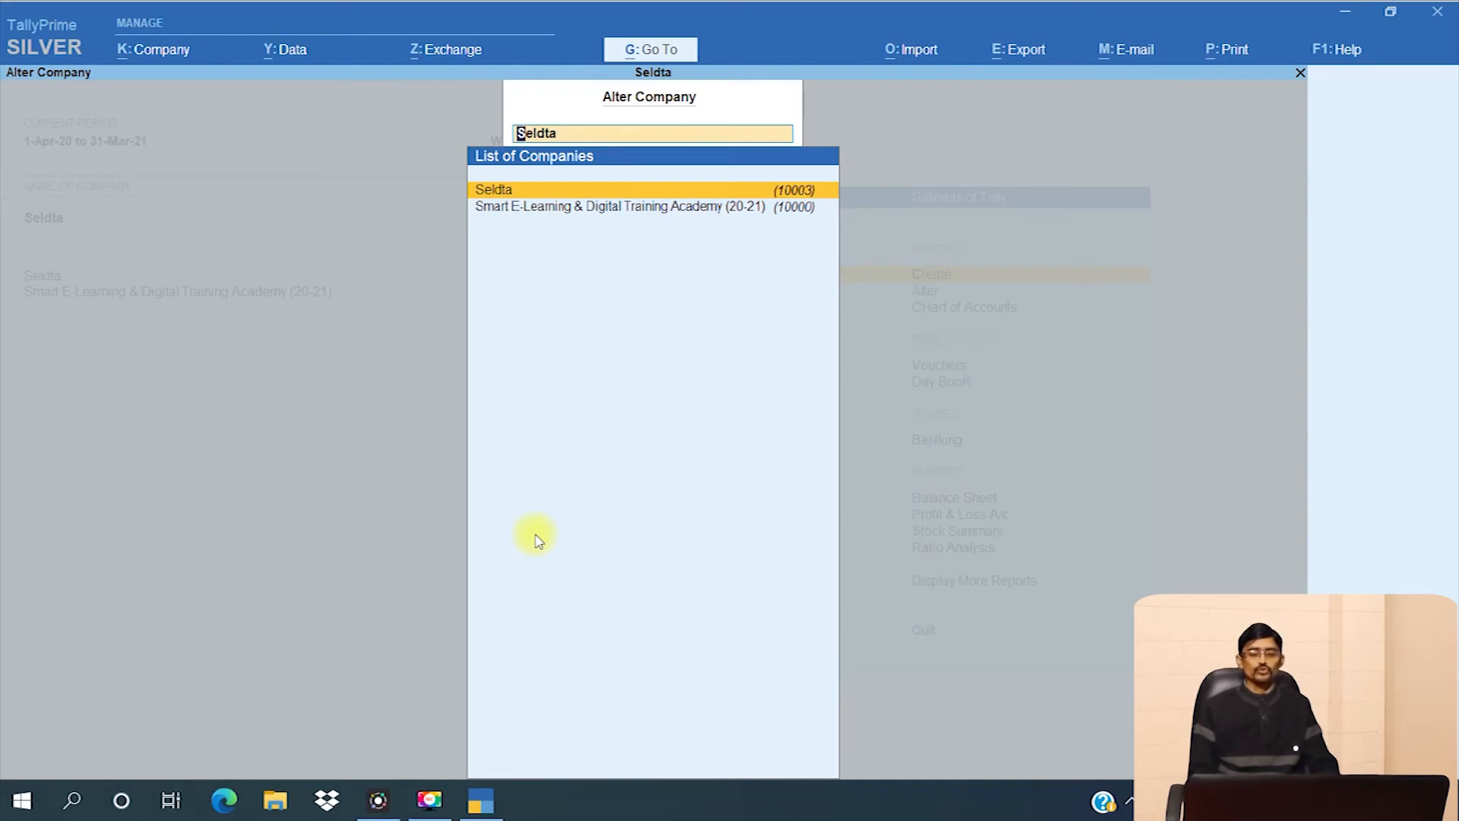
- Pick Seldta in the company list to show its mailing name, Uttar Pradesh address and contacts
{"action": "key", "text": "Down"}
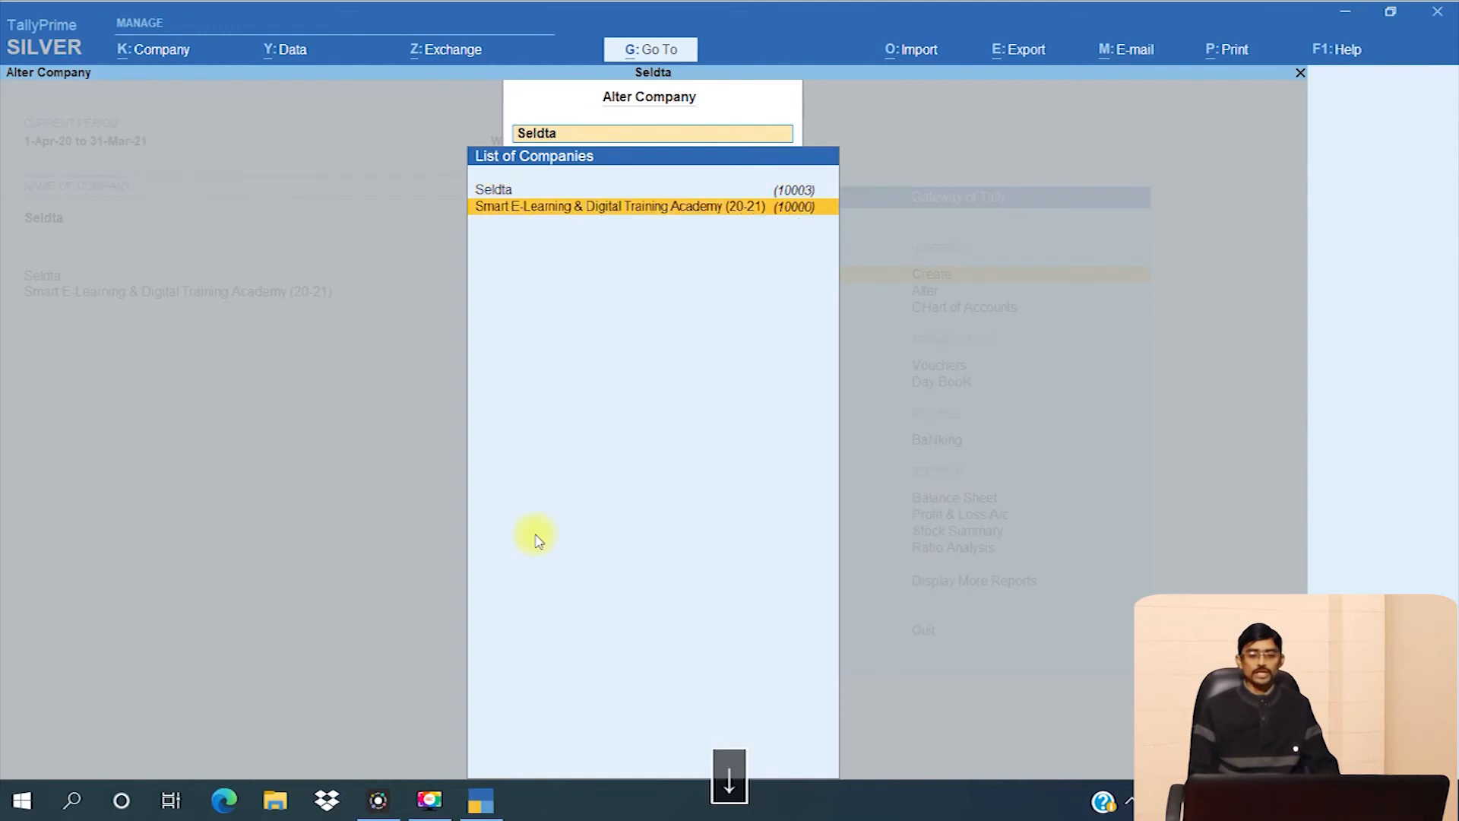
{"action": "key", "text": "Up"}
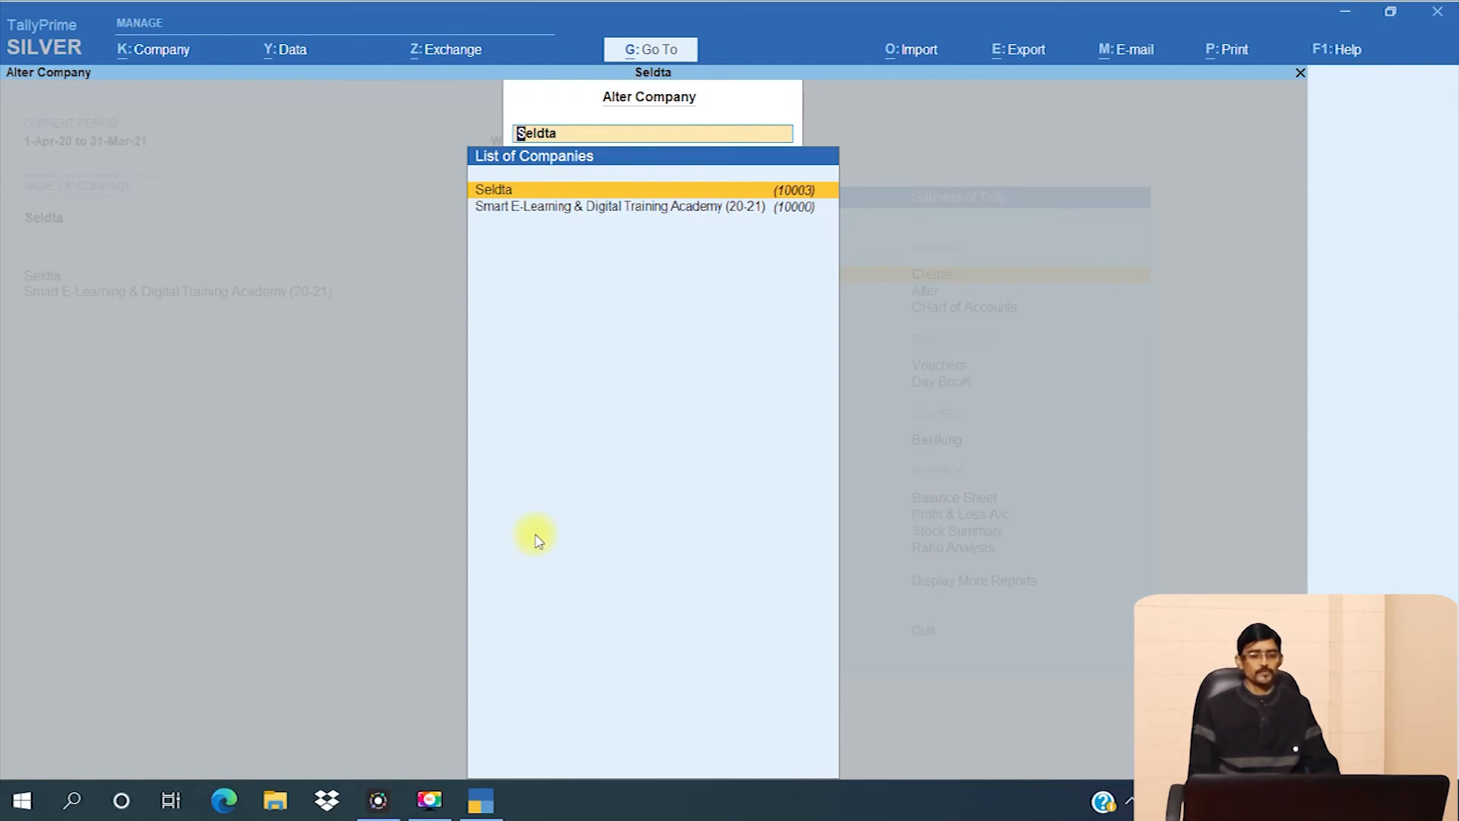
{"action": "key", "text": "Up"}
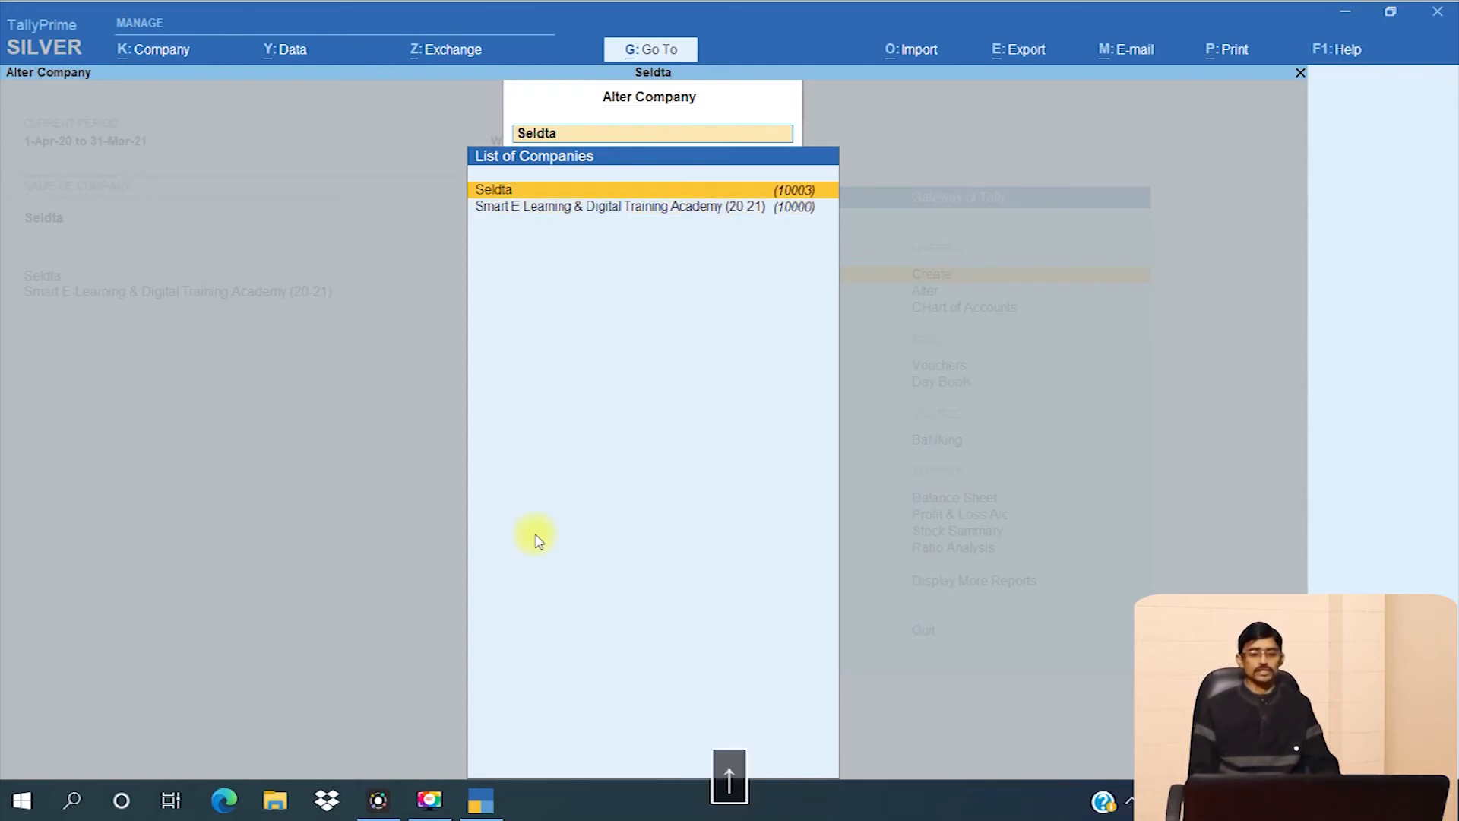
{"action": "key", "text": "Return"}
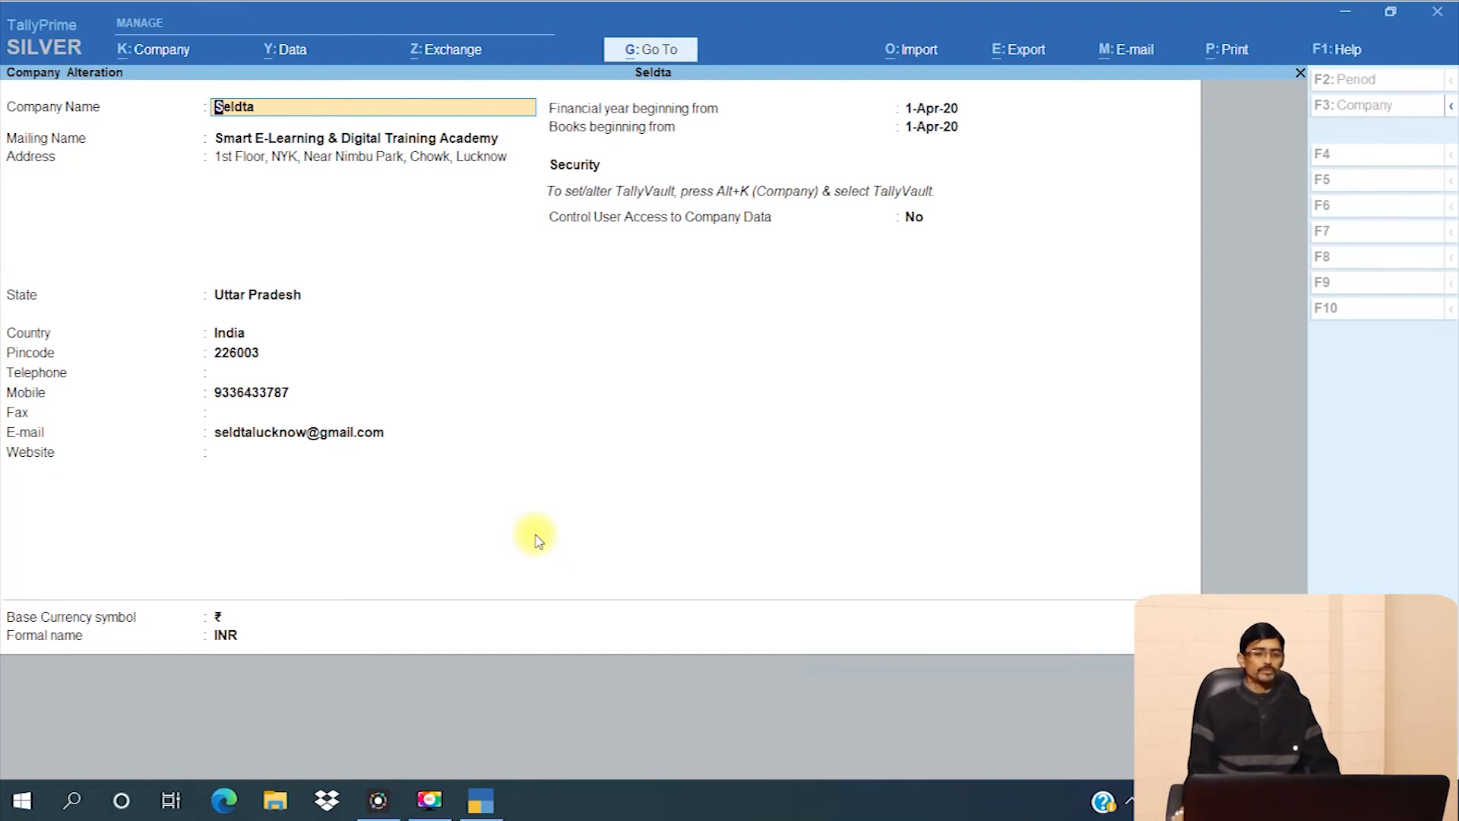
- Pass unchanged through Seldta's address, pincode, contact, financial year and ₹/INR currency fields to Accept?
{"action": "key", "text": "Return"}
{"action": "key", "text": "Return"}
{"action": "key", "text": "Return"}
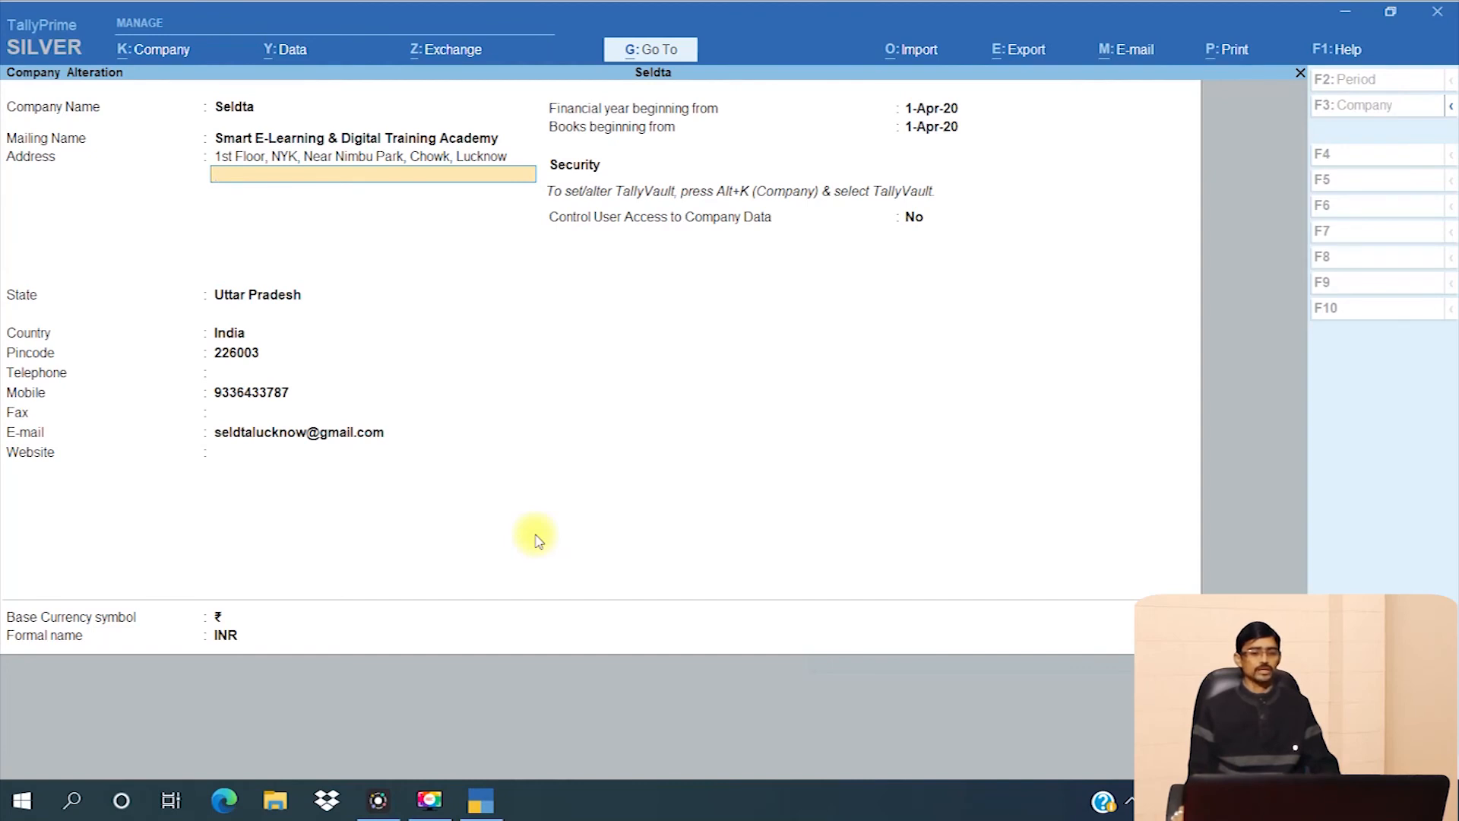
{"action": "key", "text": "Return"}
{"action": "key", "text": "Return"}
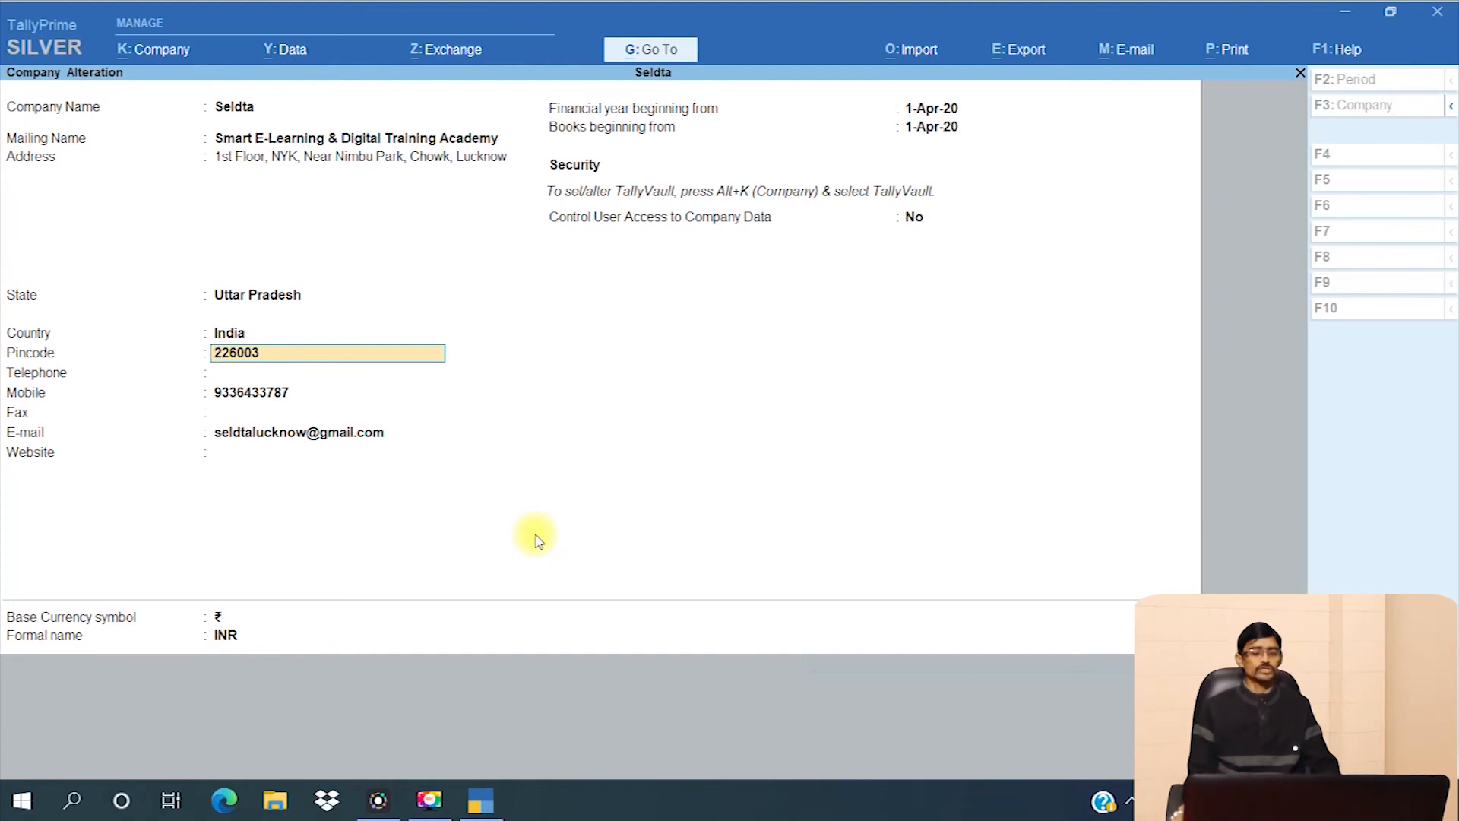
{"action": "key", "text": "Return"}
{"action": "key", "text": "Return"}
{"action": "key", "text": "Return"}
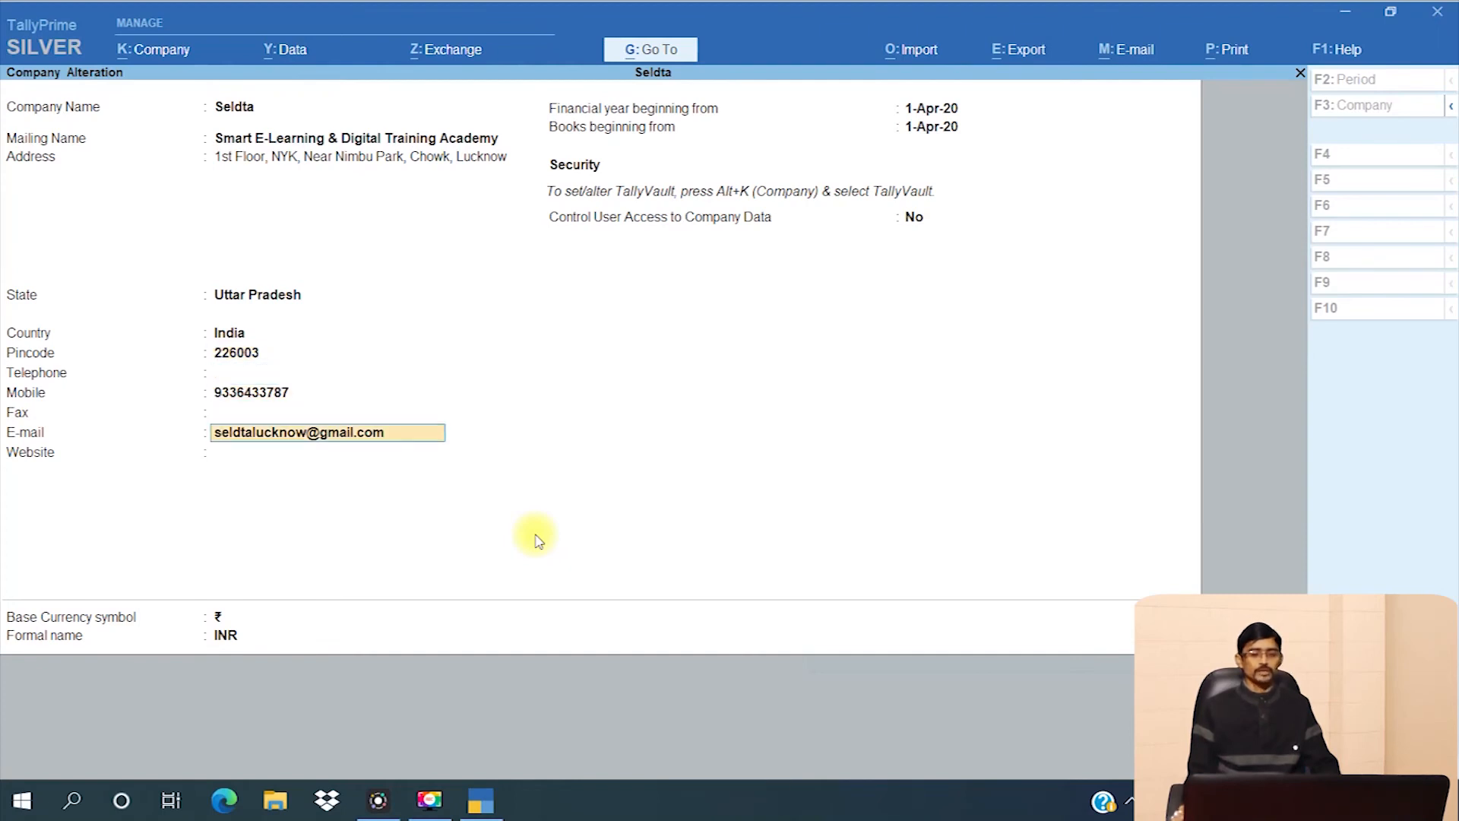
{"action": "key", "text": "Return"}
{"action": "key", "text": "Return"}
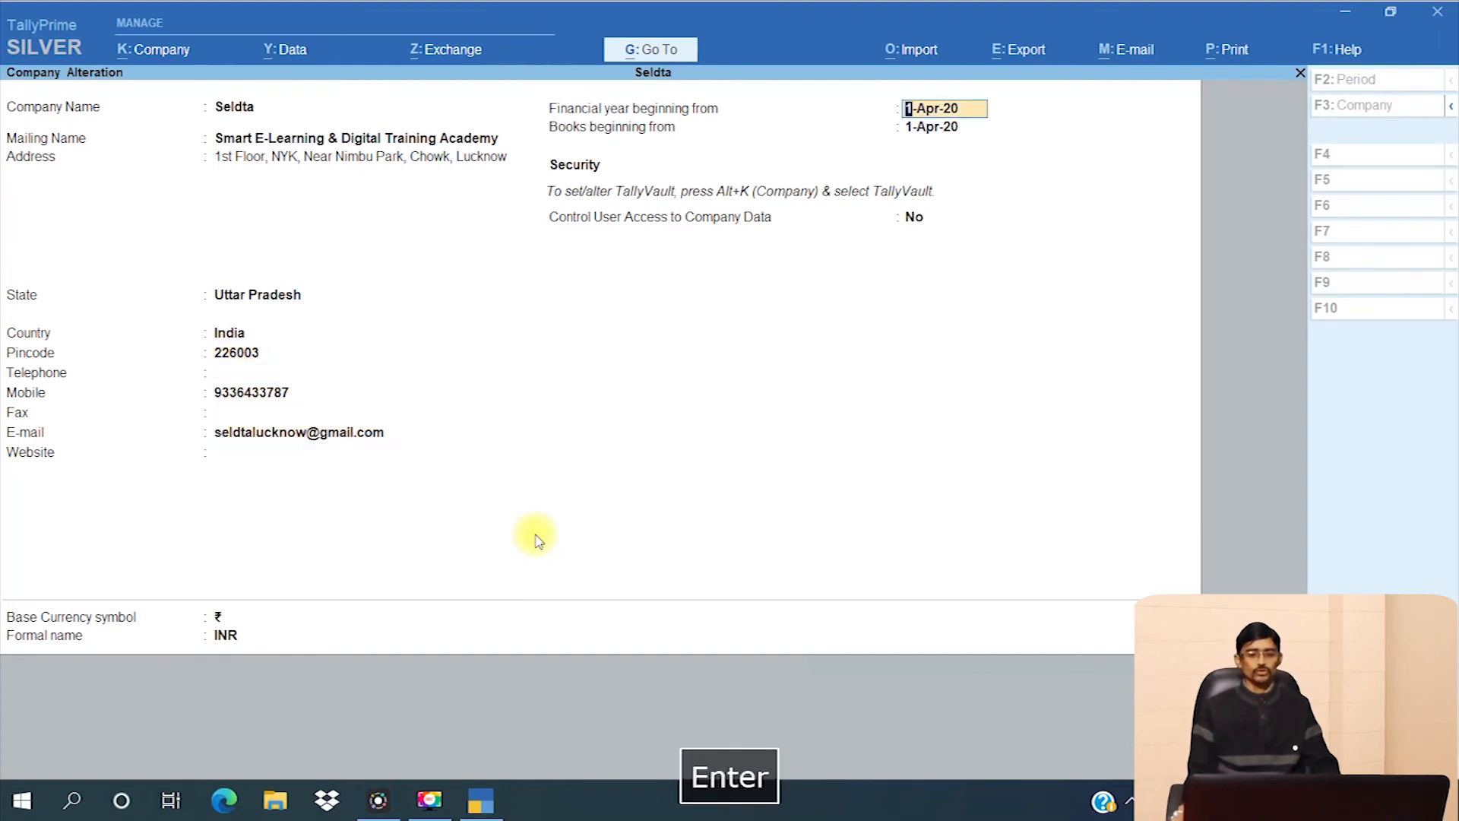
{"action": "key", "text": "Return"}
{"action": "key", "text": "Return"}
{"action": "key", "text": "Return"}
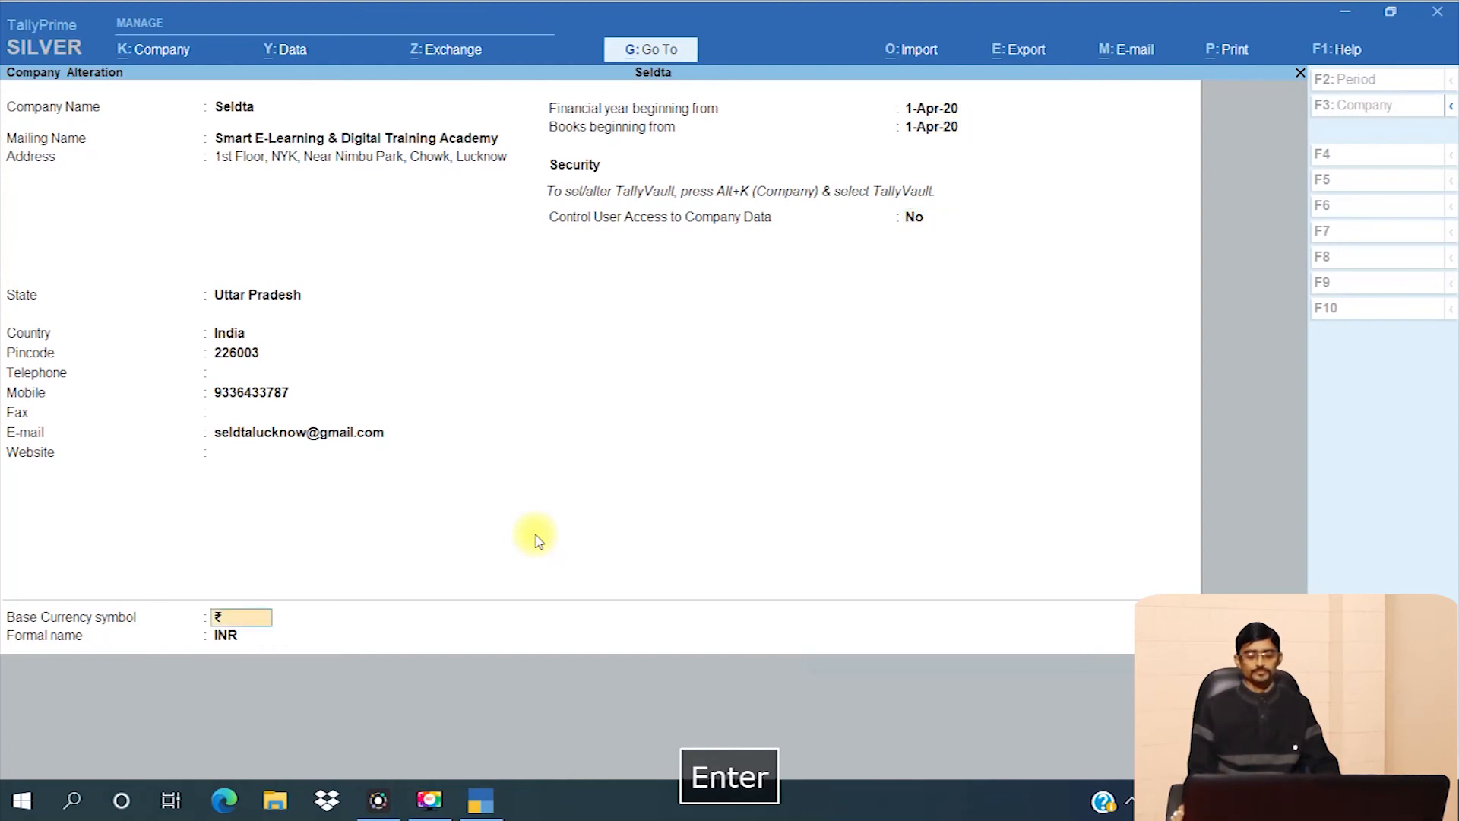
{"action": "key", "text": "Return"}
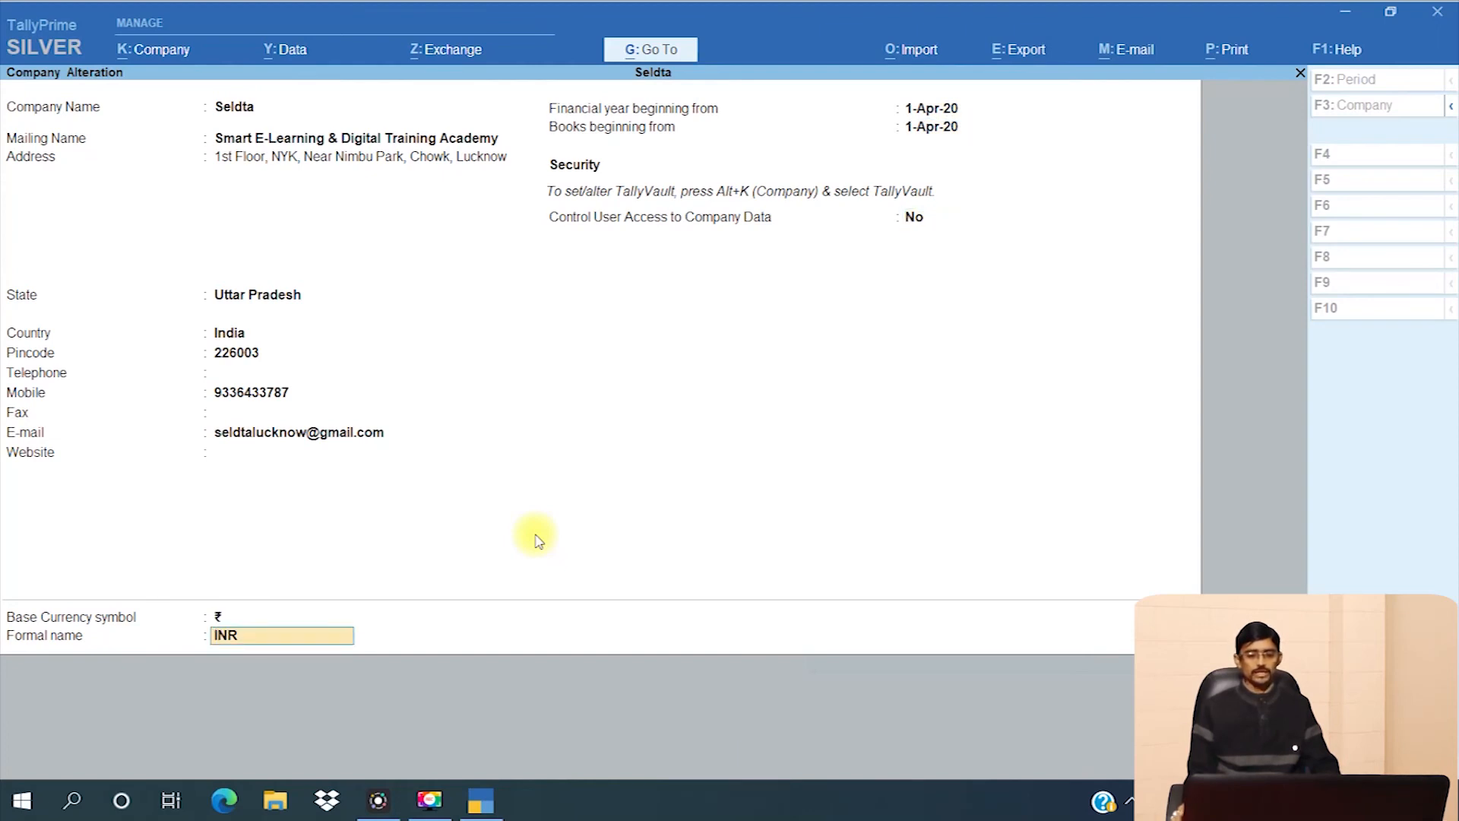
{"action": "key", "text": "Return"}
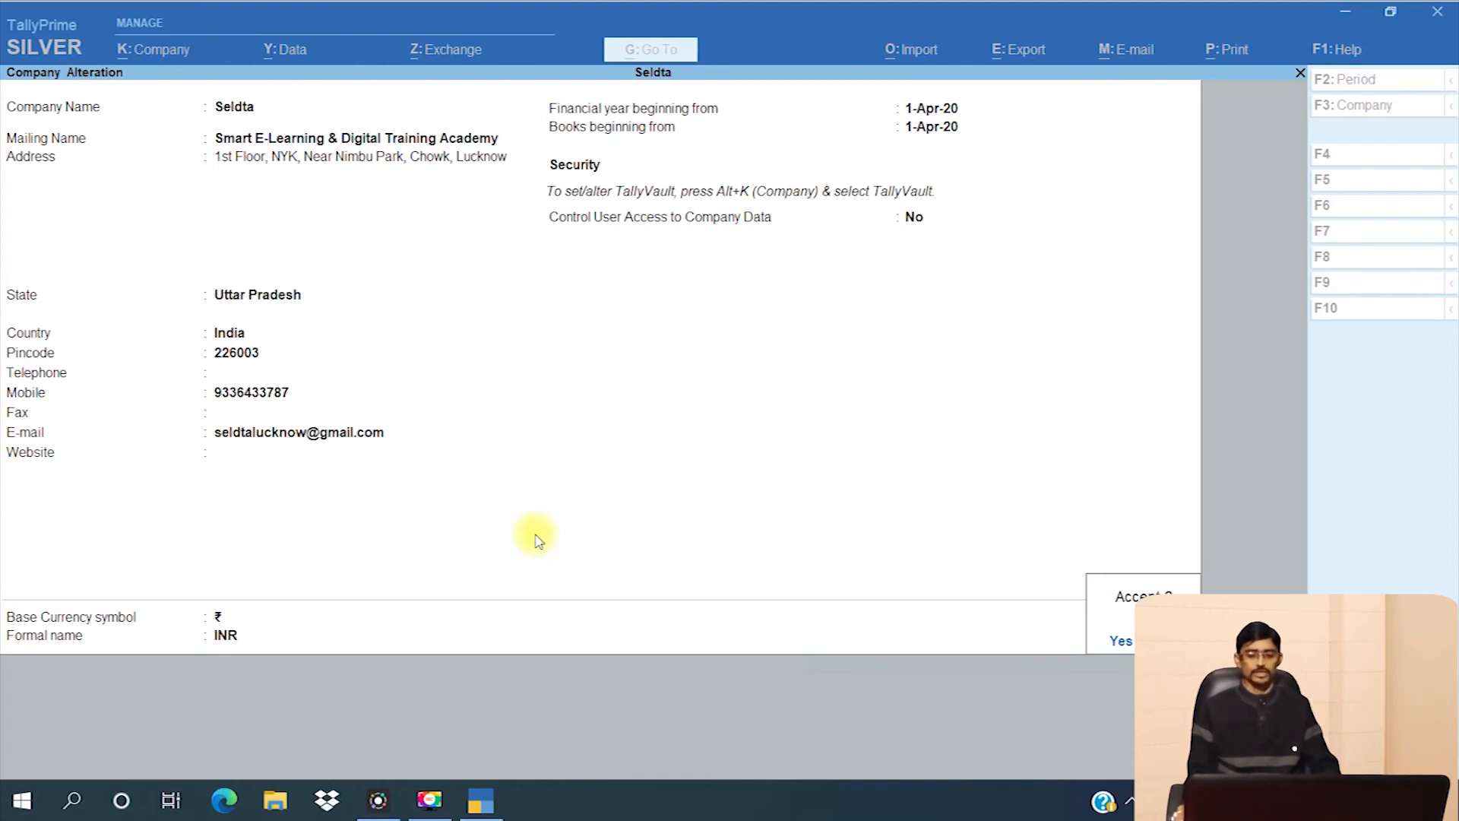
- Accept Seldta's details unchanged and return to the Gateway of Tally
{"action": "key", "text": "y"}
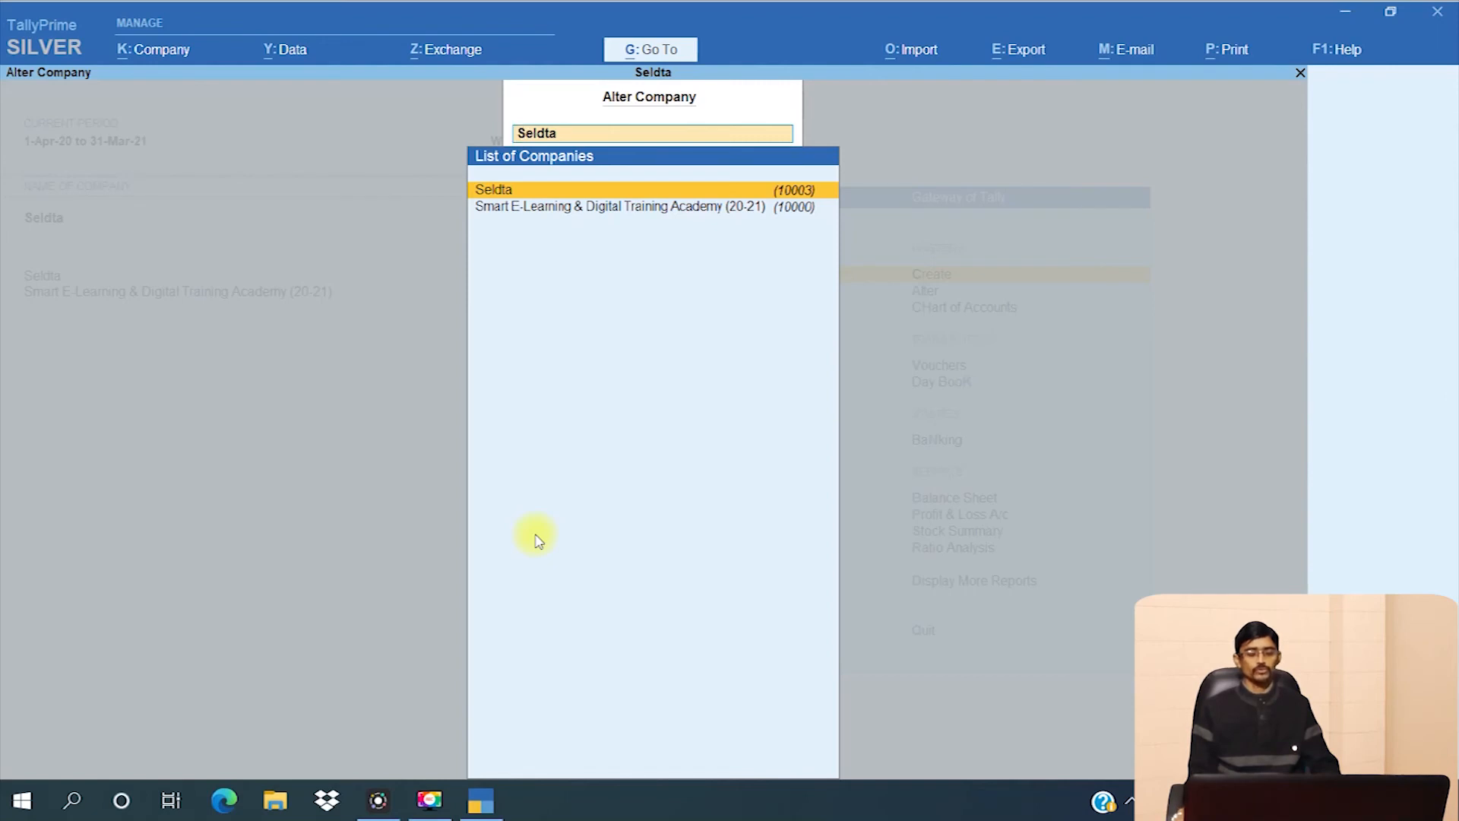
{"action": "key", "text": "Escape"}
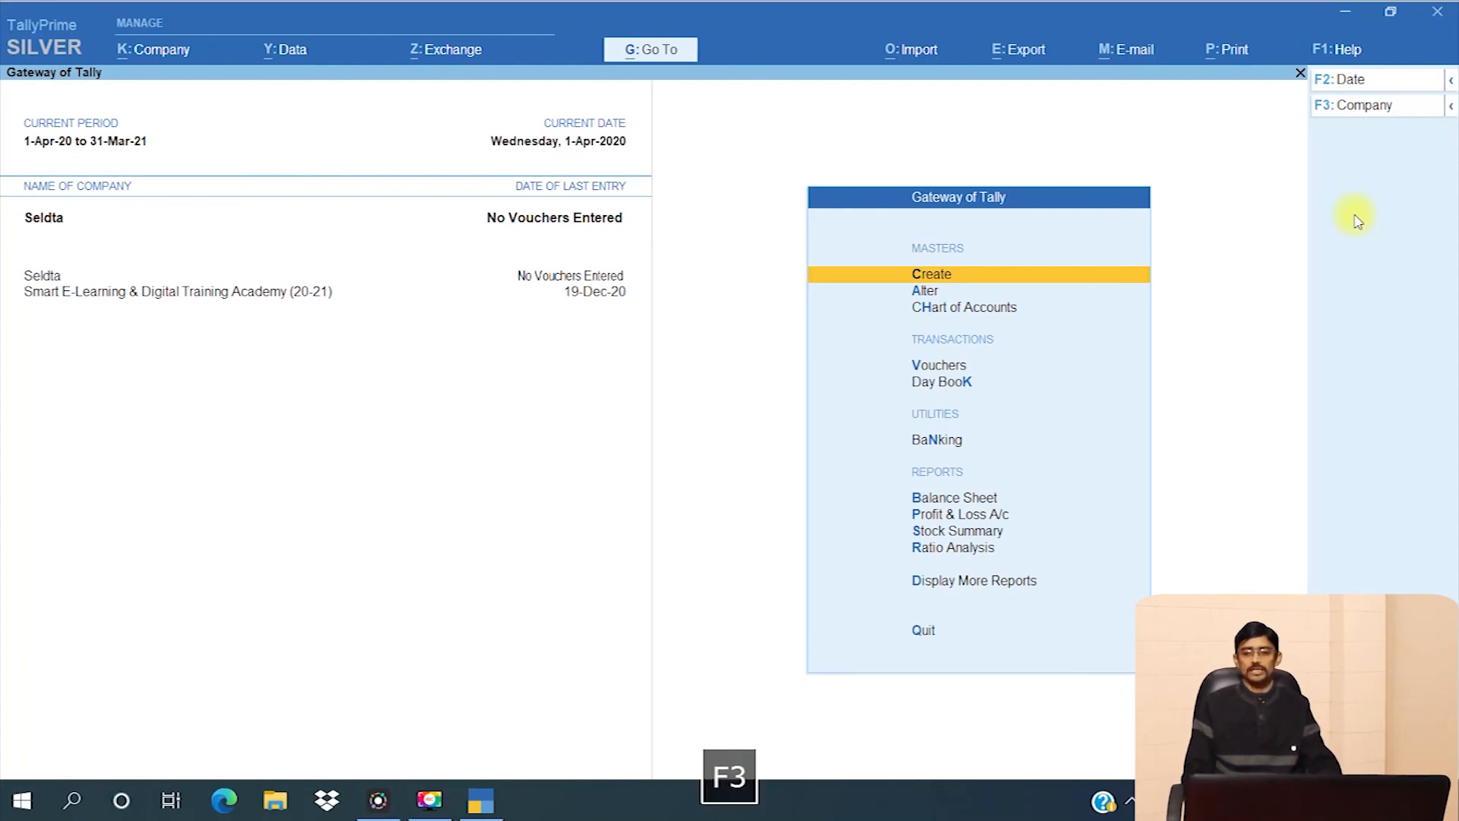
- Choose Alter Company from the F3 company list showing Seldta and the training academy
{"action": "key", "text": "F3"}
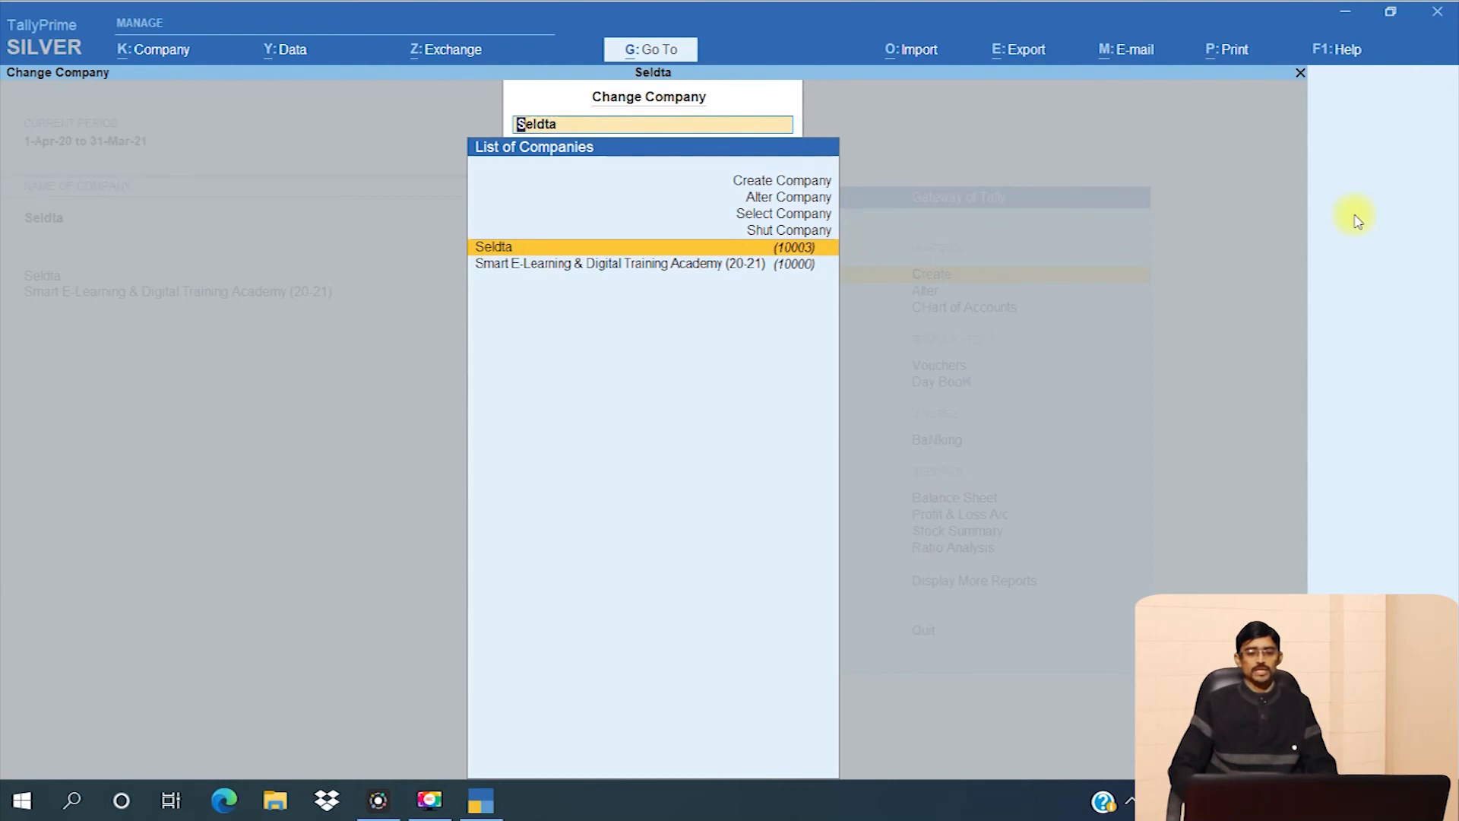
{"action": "key", "text": "Up"}
{"action": "key", "text": "Up"}
{"action": "key", "text": "Up"}
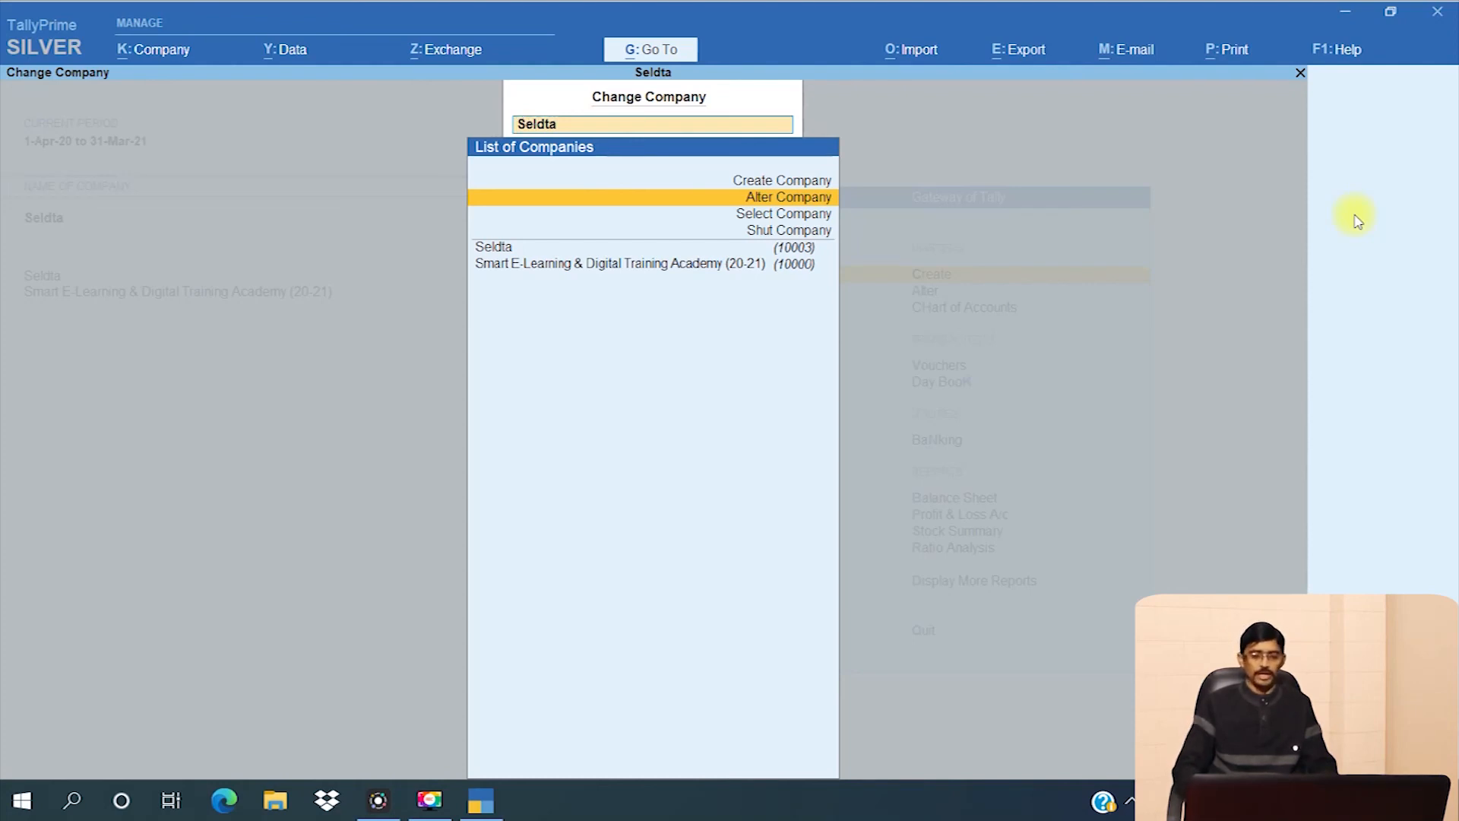
{"action": "key", "text": "Return"}
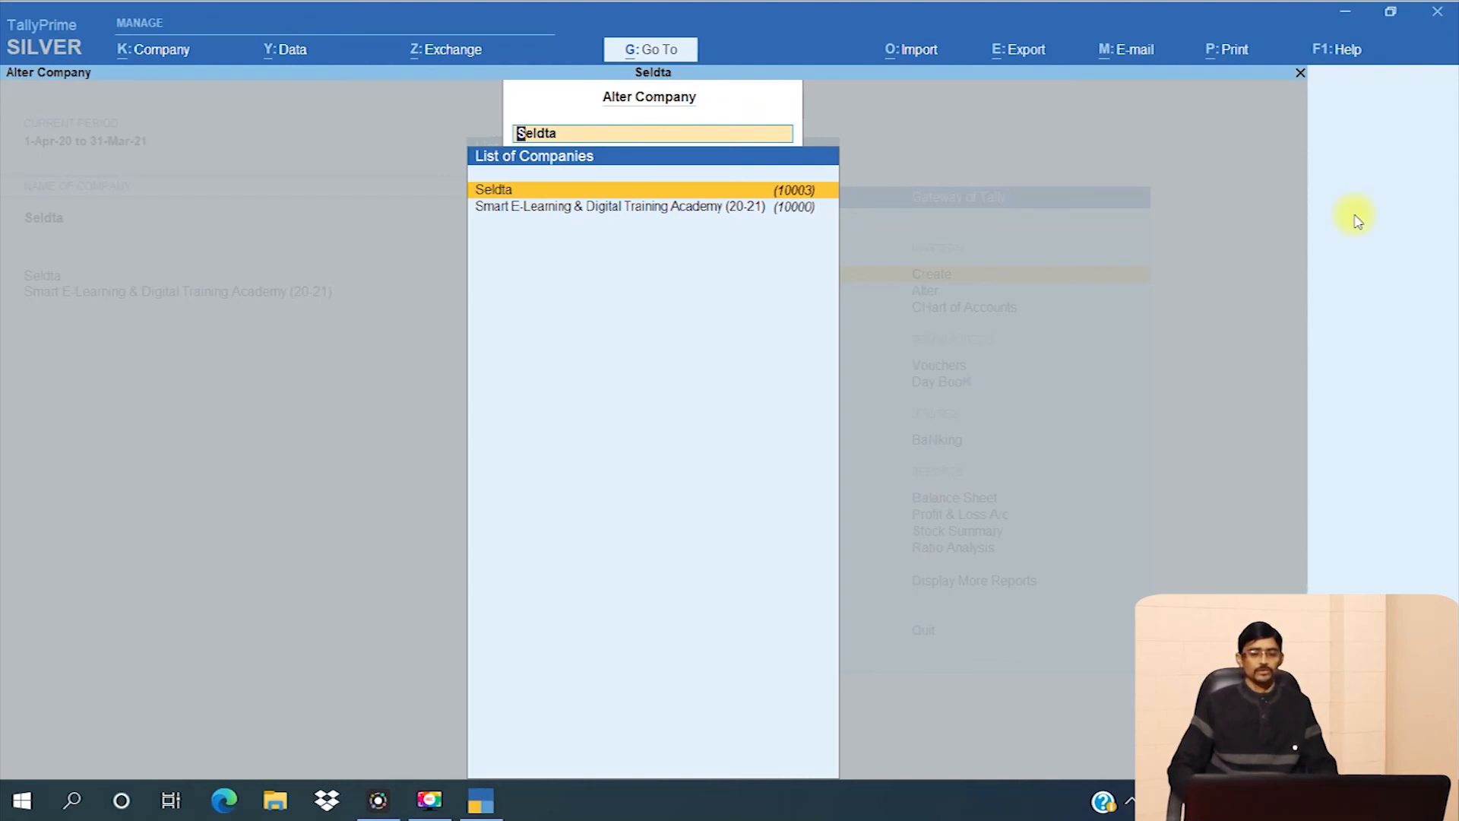
- Select Seldta (10003) in the Alter Company list and open it for alteration
{"action": "key", "text": "Down"}
{"action": "key", "text": "Up"}
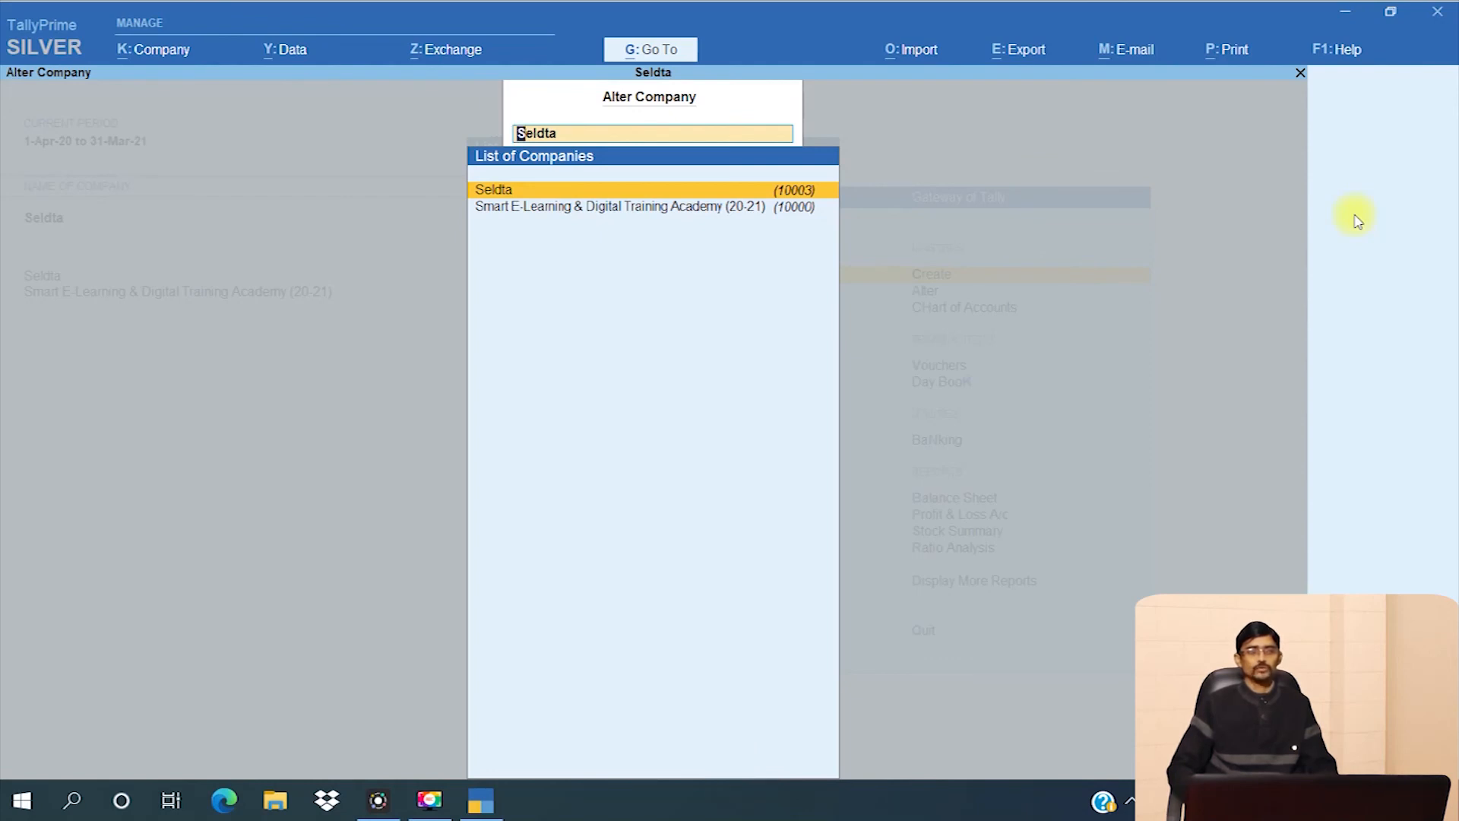
{"action": "key", "text": "Return"}
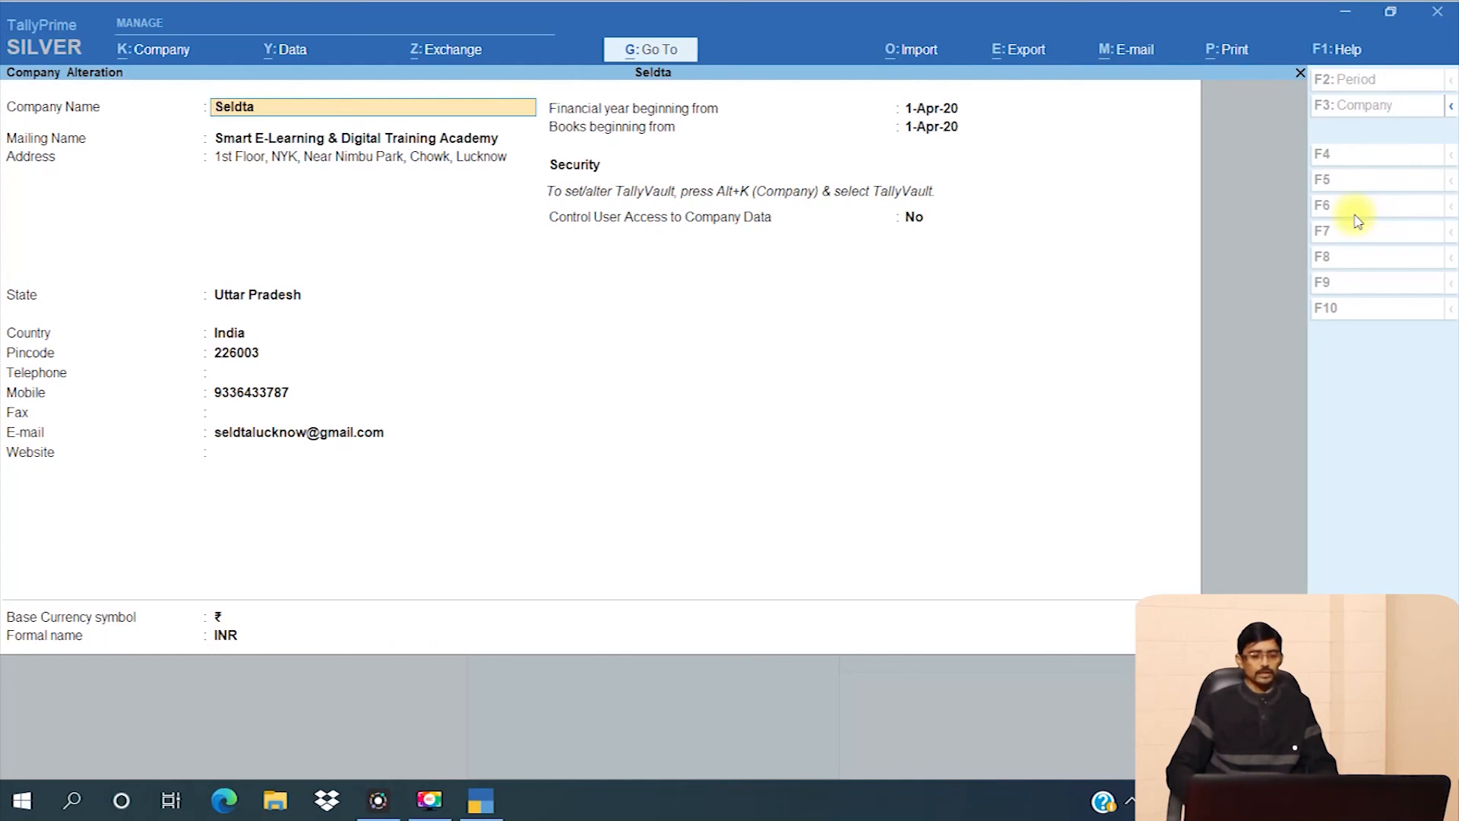
- Delete Seldta with Alt+D, answering Yes at both Delete? and Are you sure? prompts
{"action": "key", "text": "alt"}
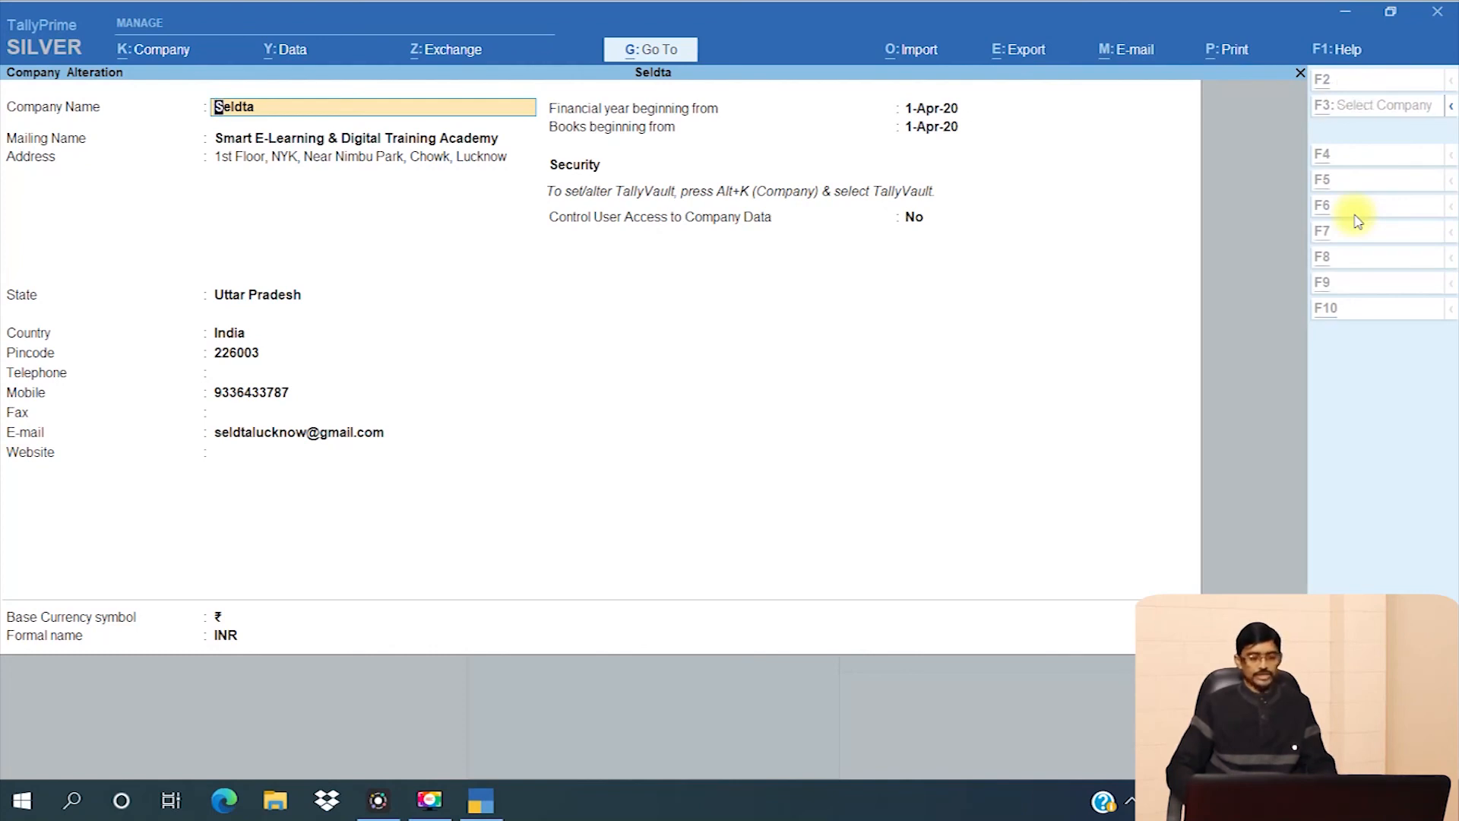
{"action": "key", "text": "alt+d"}
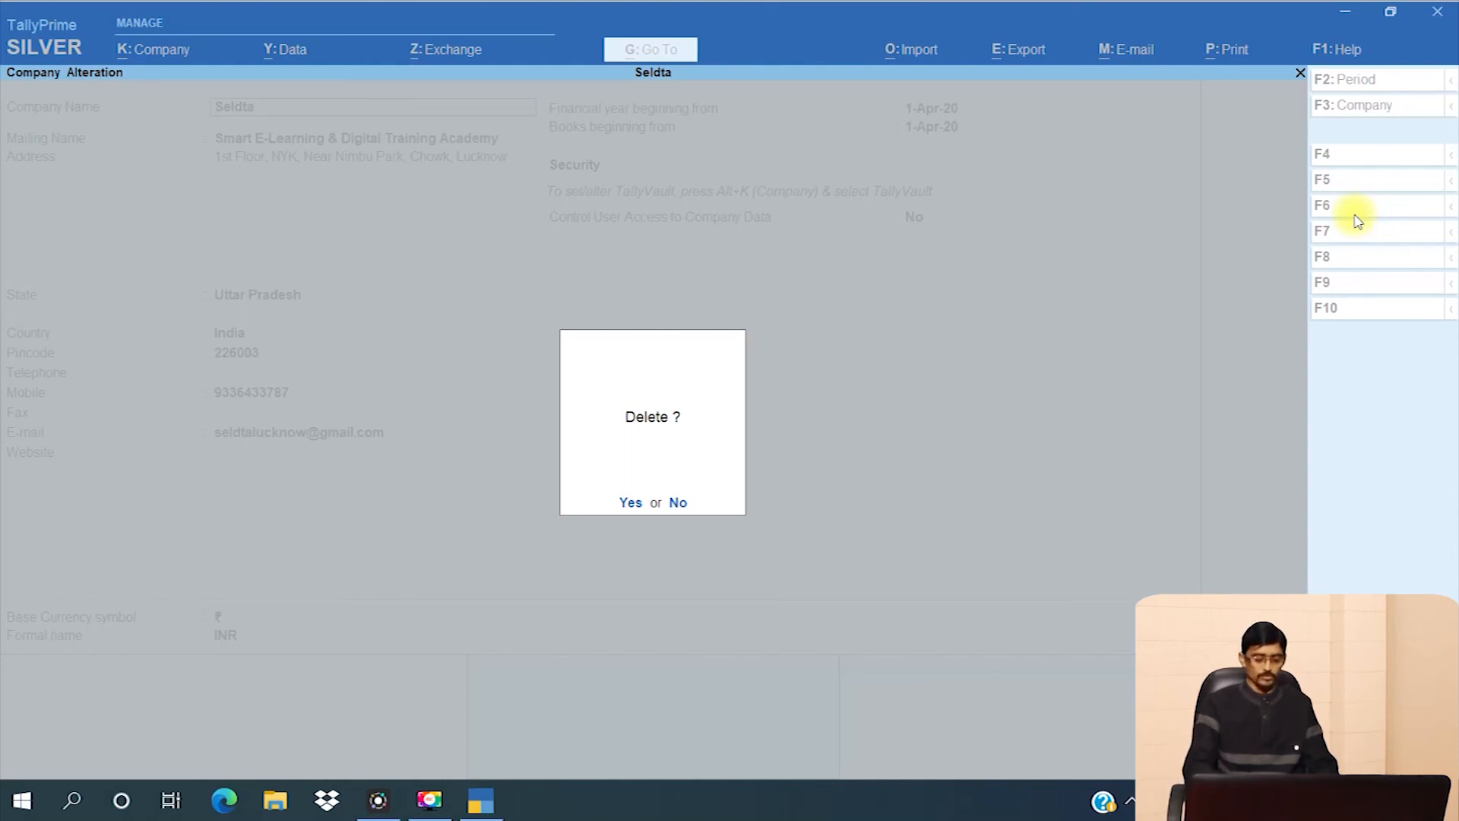
{"action": "key", "text": "y"}
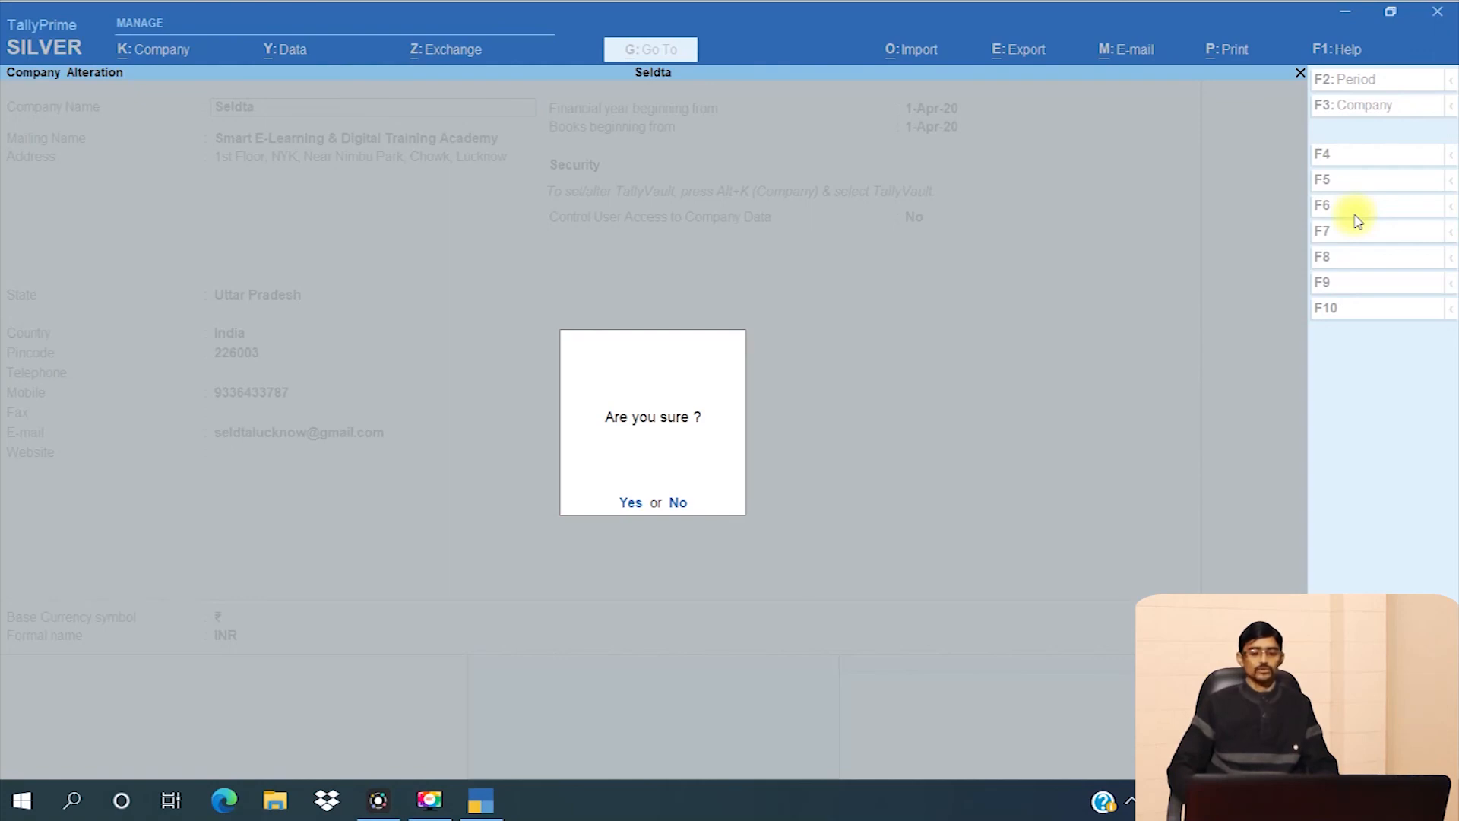
{"action": "key", "text": "y"}
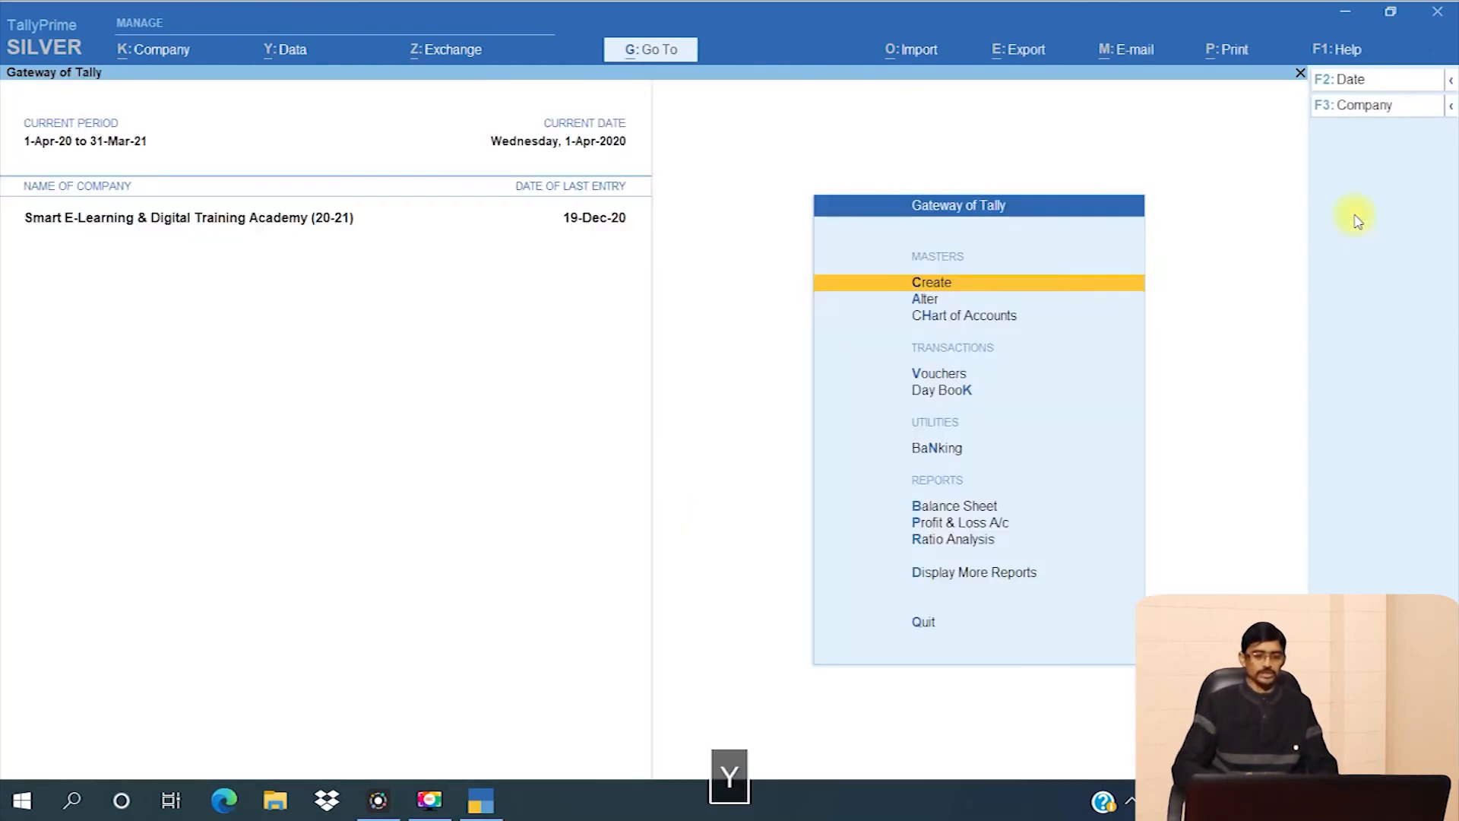